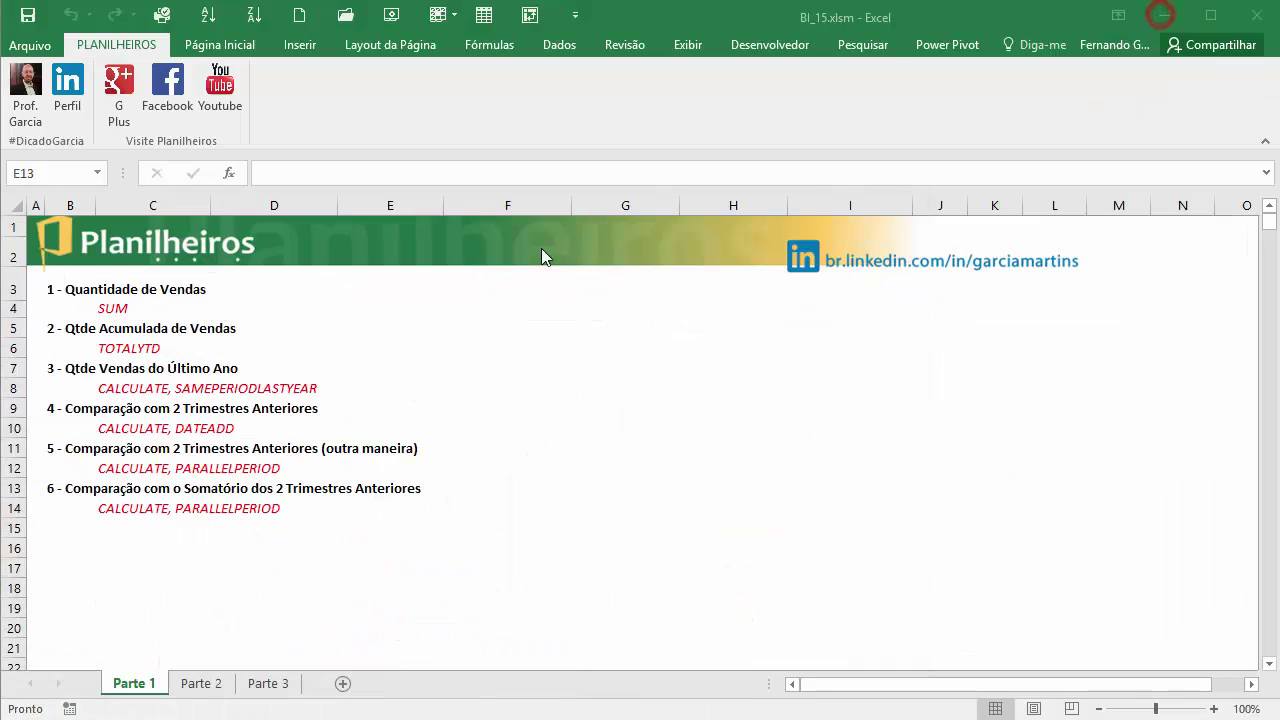
Look over the measures listed on the Parte 1 sheet and open the Parte 2 sheet
{"action": "left_click", "coordinate": [128, 690]}
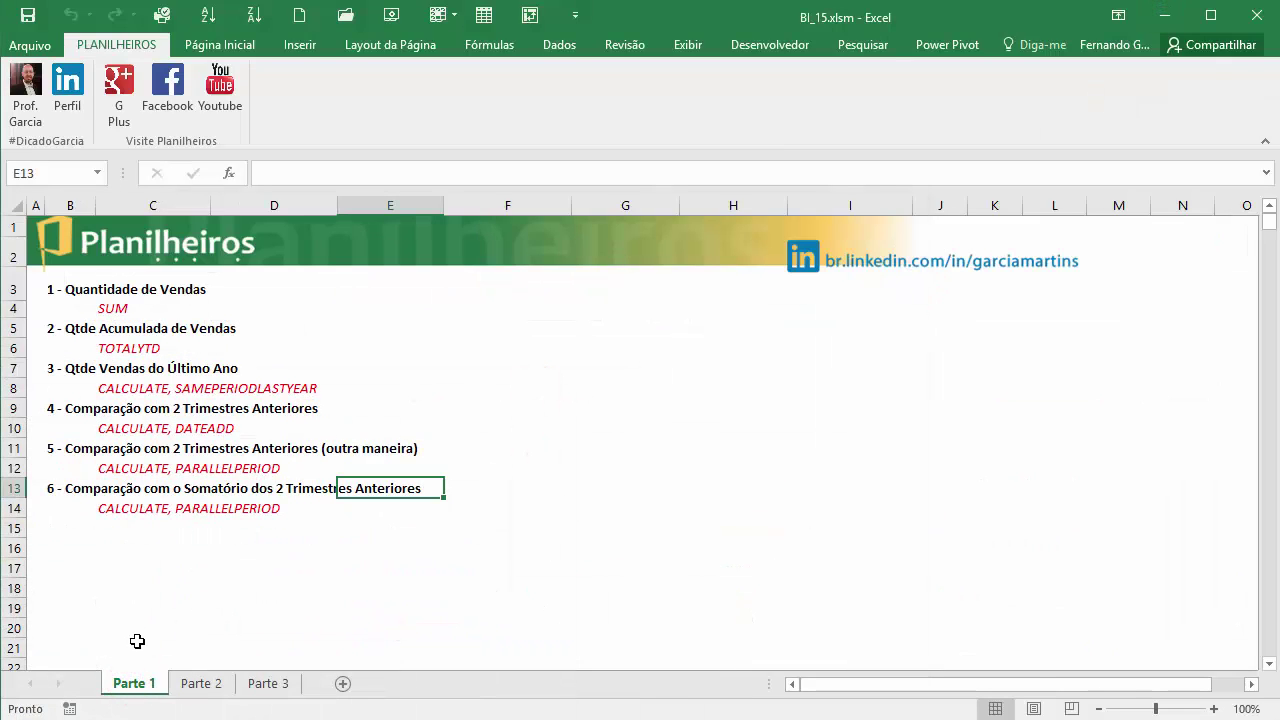
{"action": "left_click", "coordinate": [128, 509]}
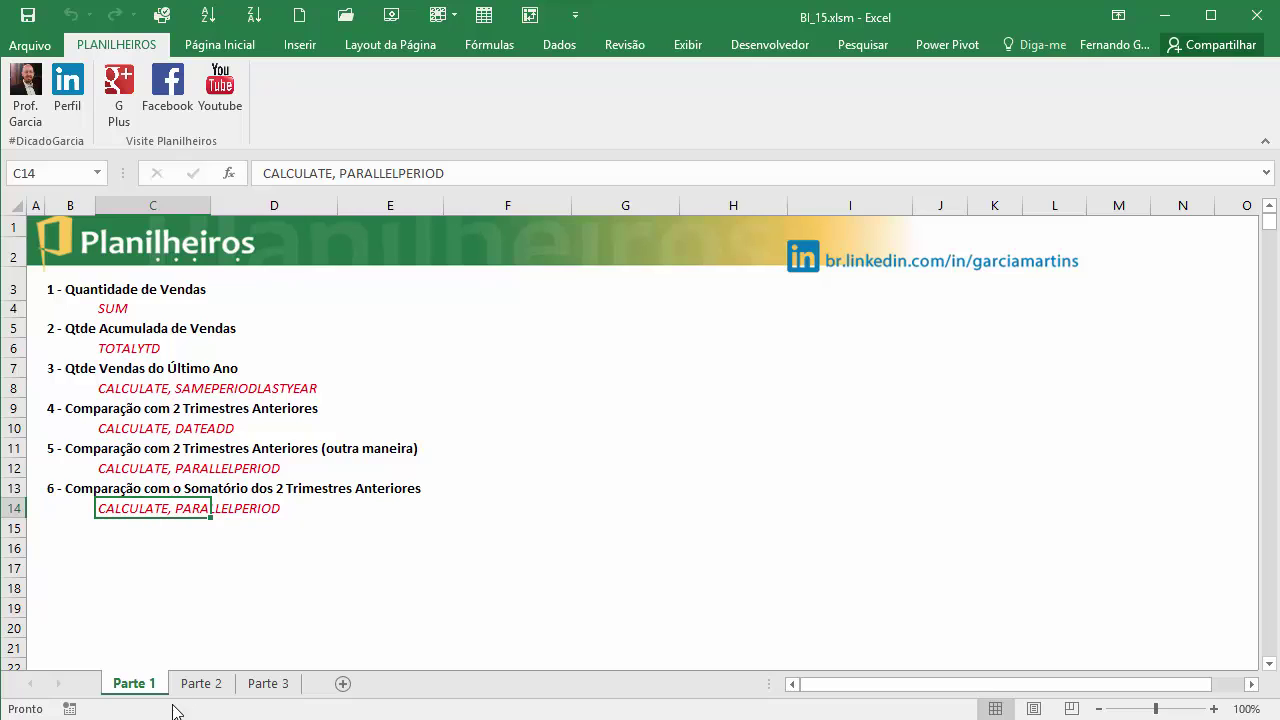
{"action": "left_click", "coordinate": [200, 685]}
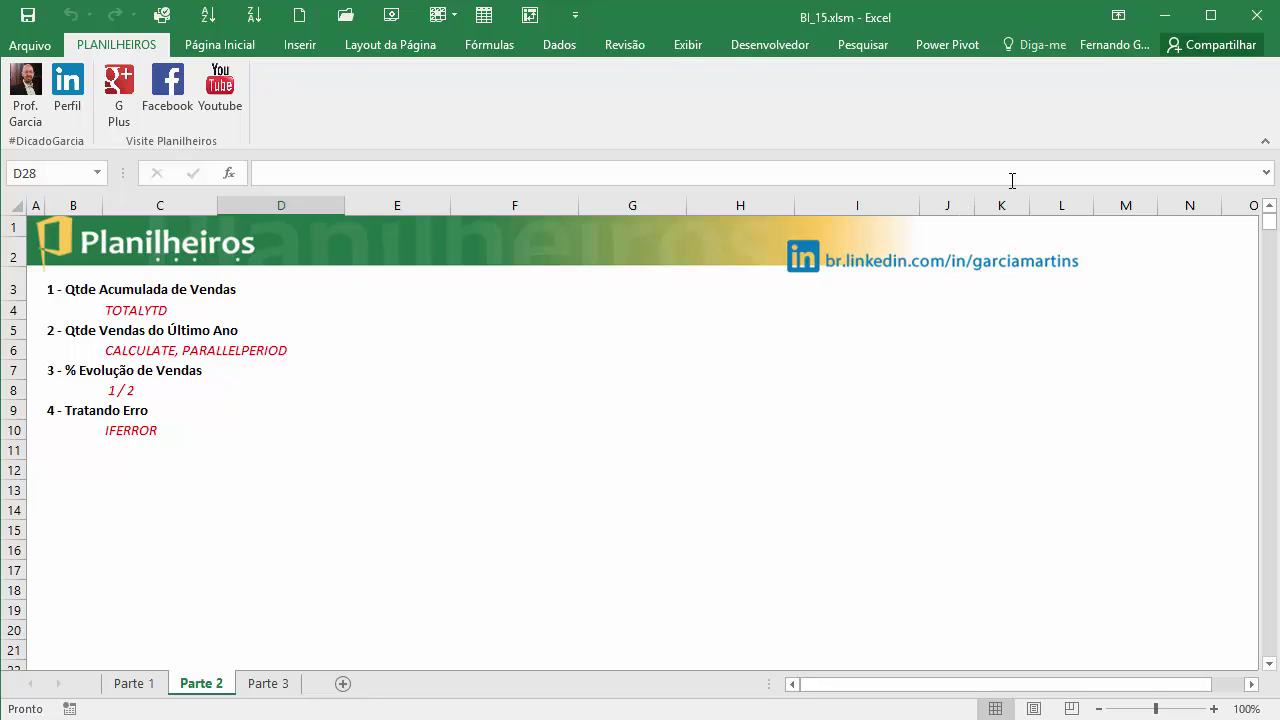
Open the workbook's Power Pivot data model and look through the dProduto, dCalendario and fVendas tables
{"action": "left_click", "coordinate": [952, 45]}
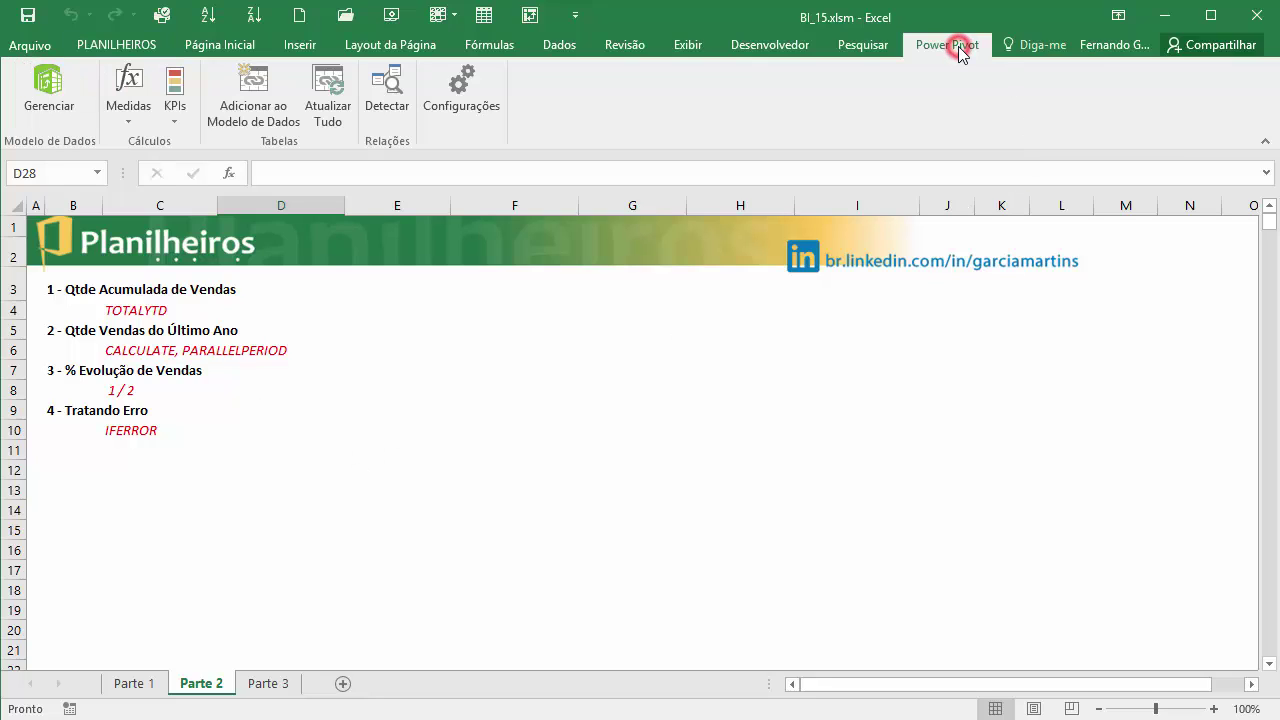
{"action": "left_click", "coordinate": [38, 104]}
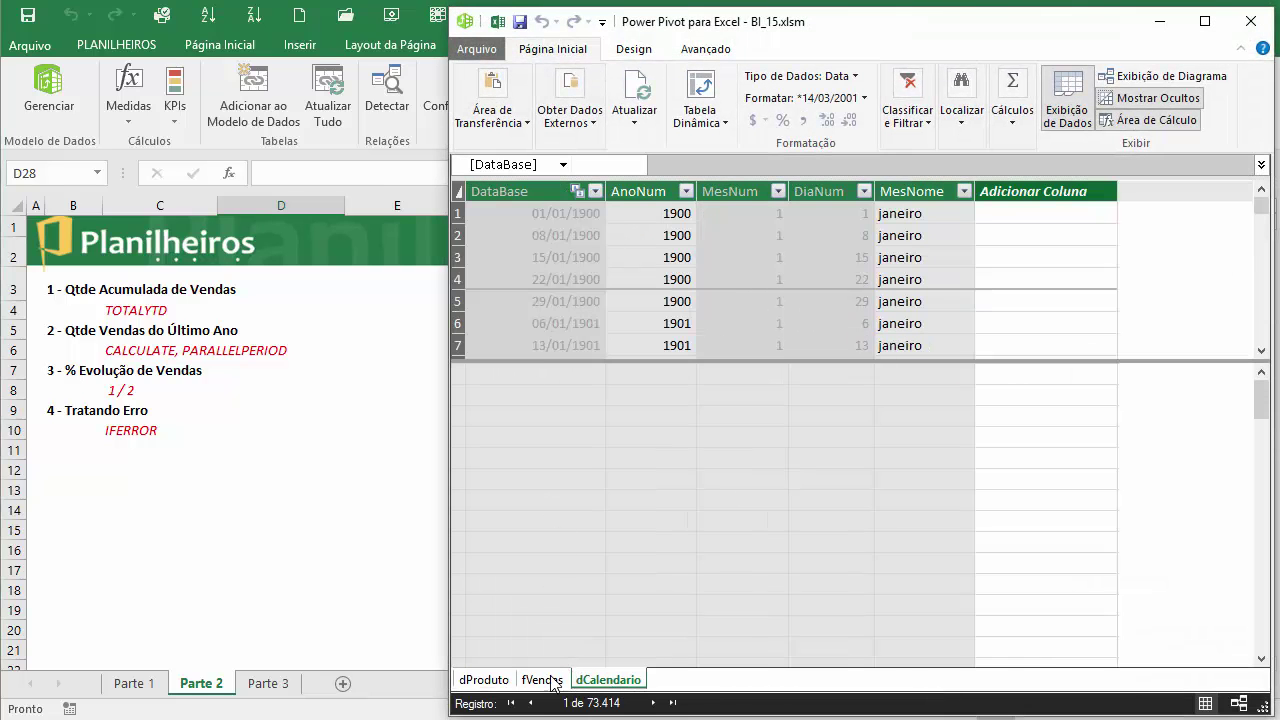
{"action": "left_click", "coordinate": [483, 680]}
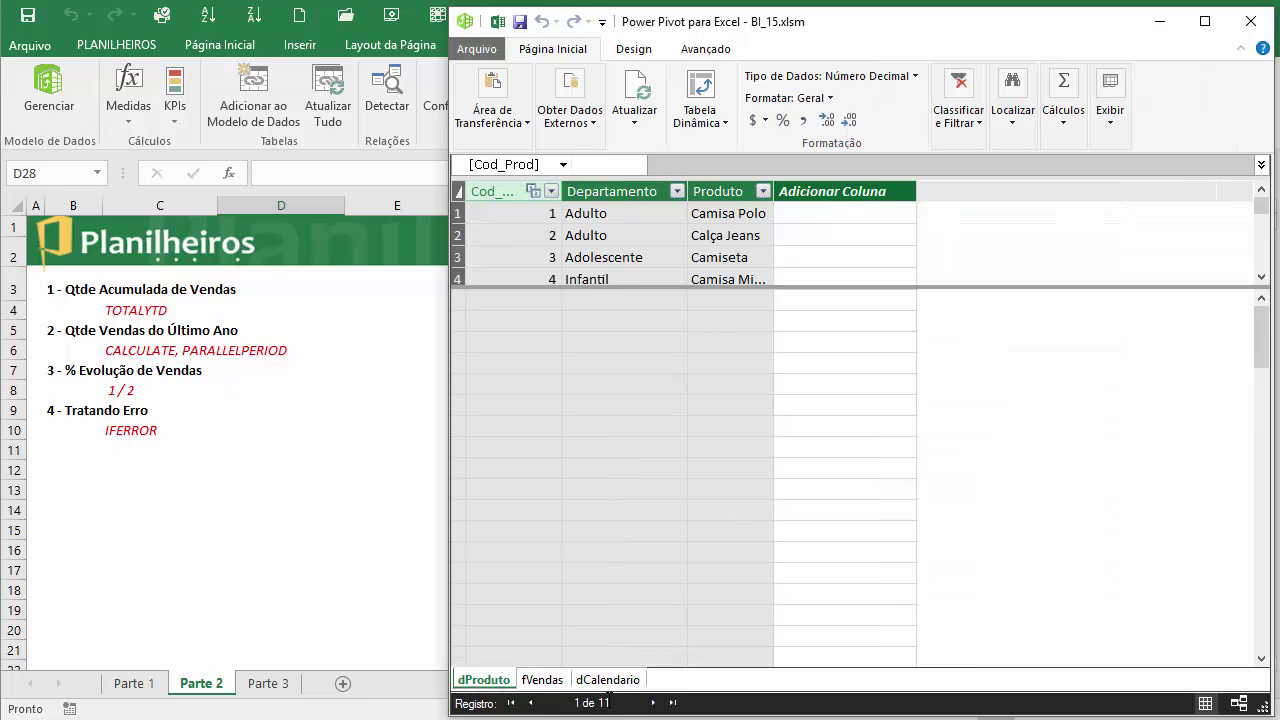
{"action": "left_click", "coordinate": [608, 680]}
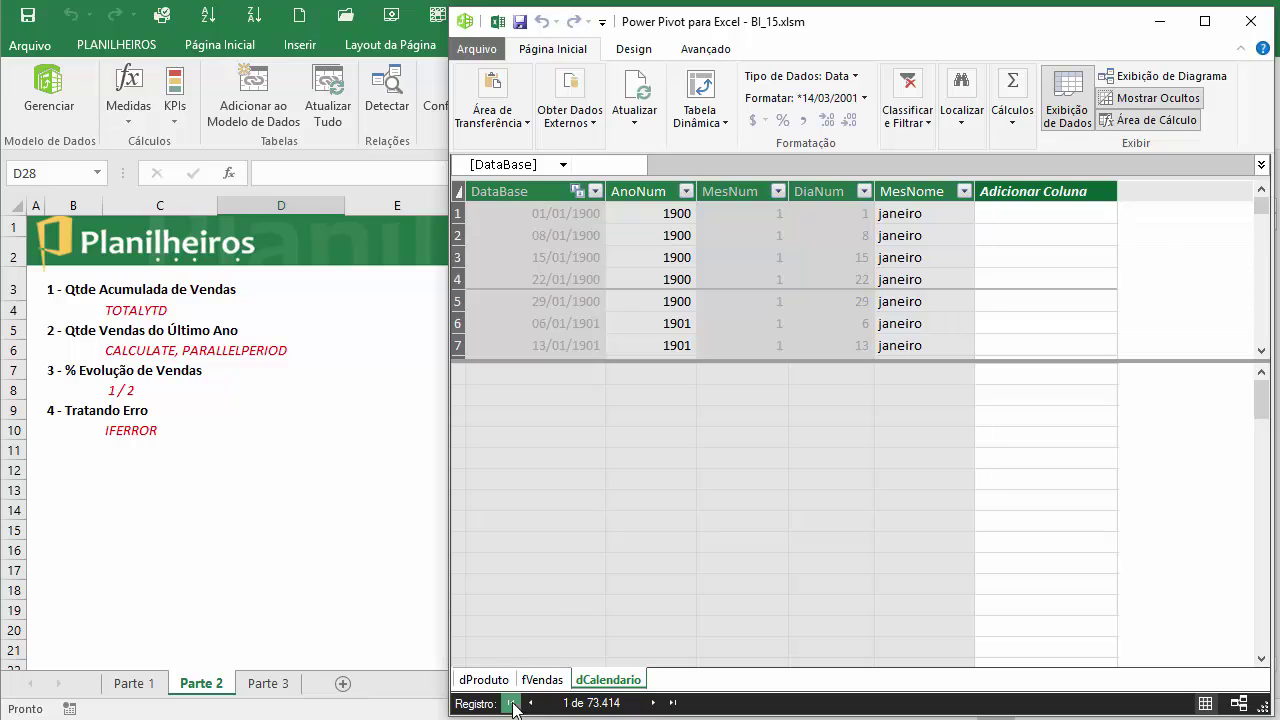
{"action": "left_click", "coordinate": [543, 680]}
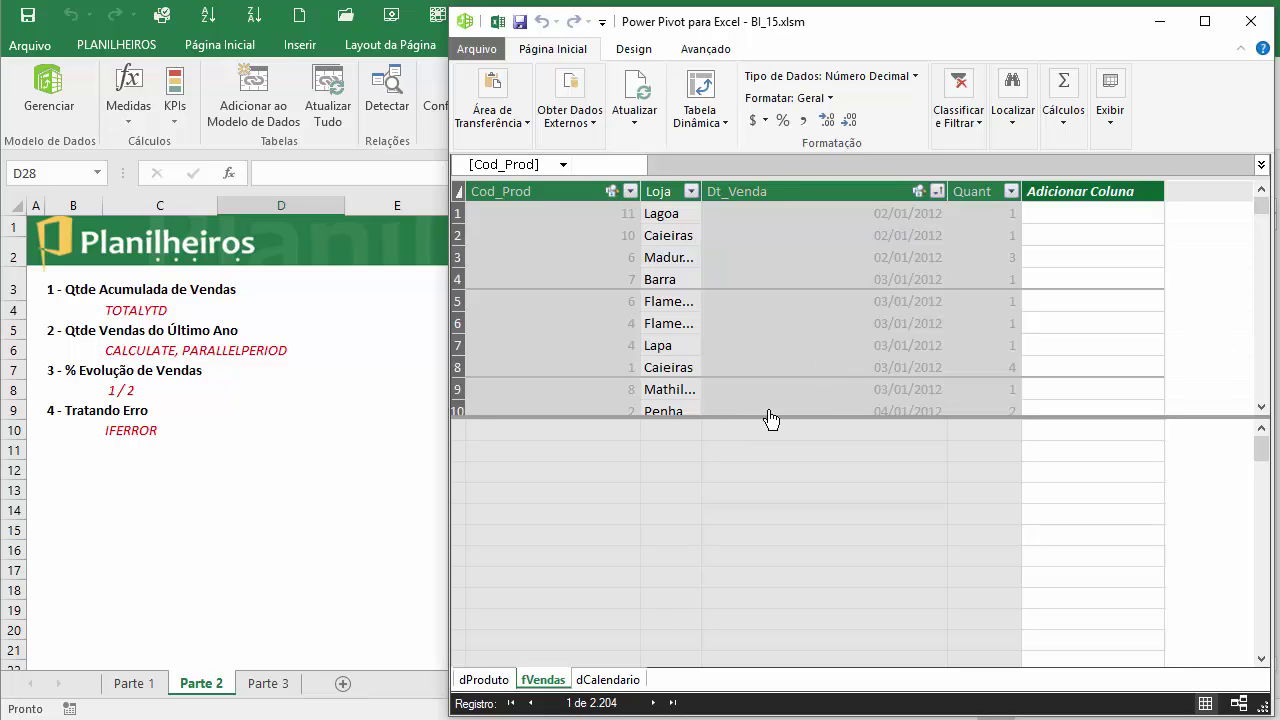
Show the data model as a diagram and arrange fVendas between the dProduto and dCalendario tables
{"action": "left_click", "coordinate": [1112, 112]}
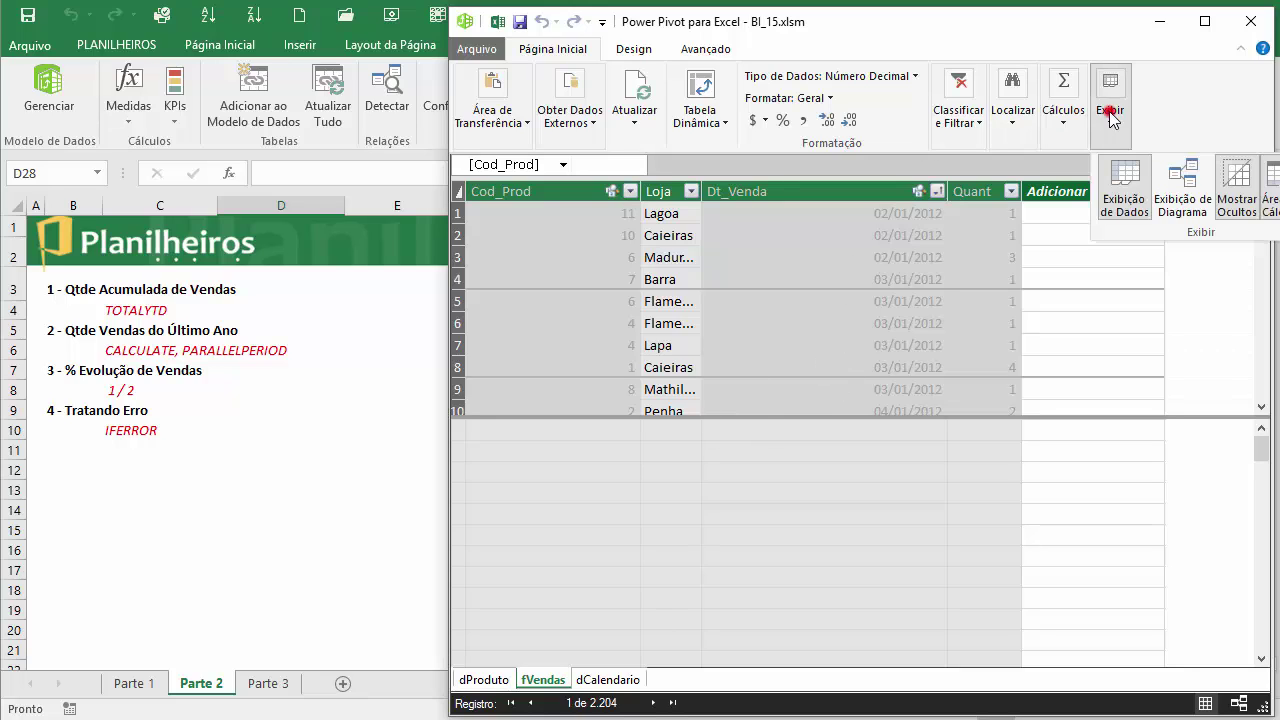
{"action": "left_click", "coordinate": [1183, 190]}
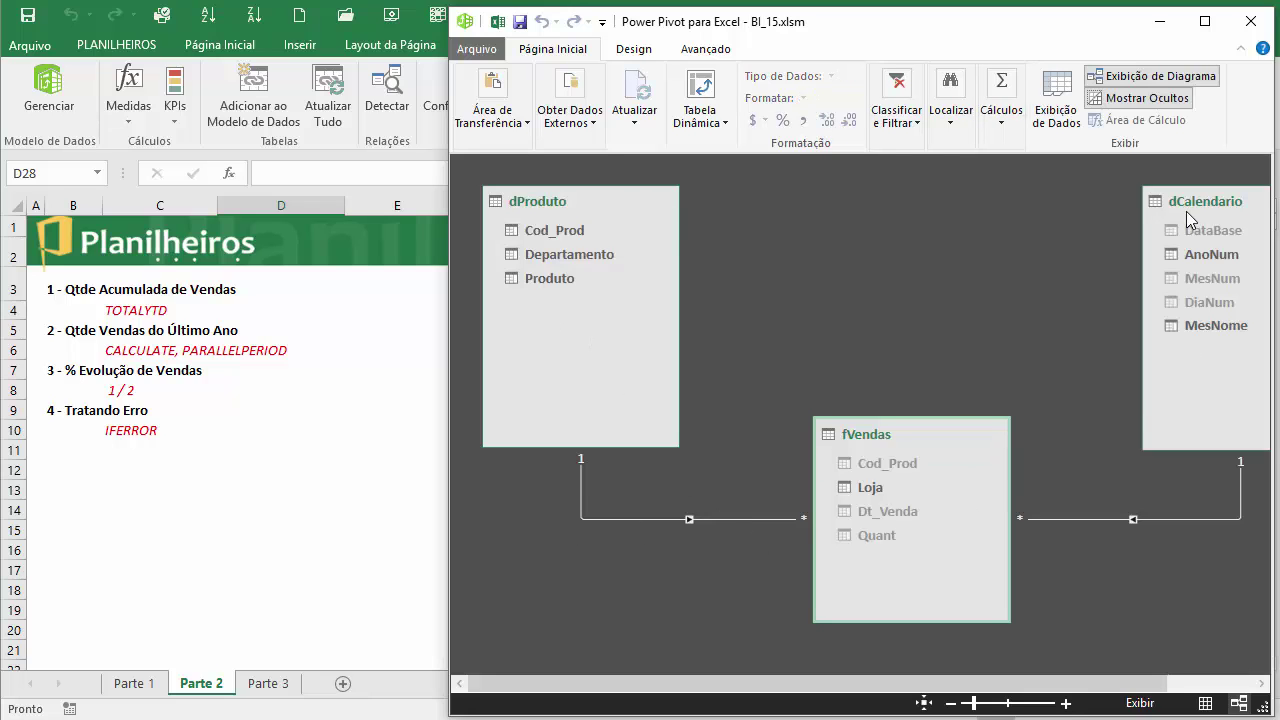
{"action": "left_click_drag", "start_coordinate": [1186, 201], "coordinate": [994, 214]}
{"action": "left_click_drag", "start_coordinate": [868, 434], "coordinate": [773, 206]}
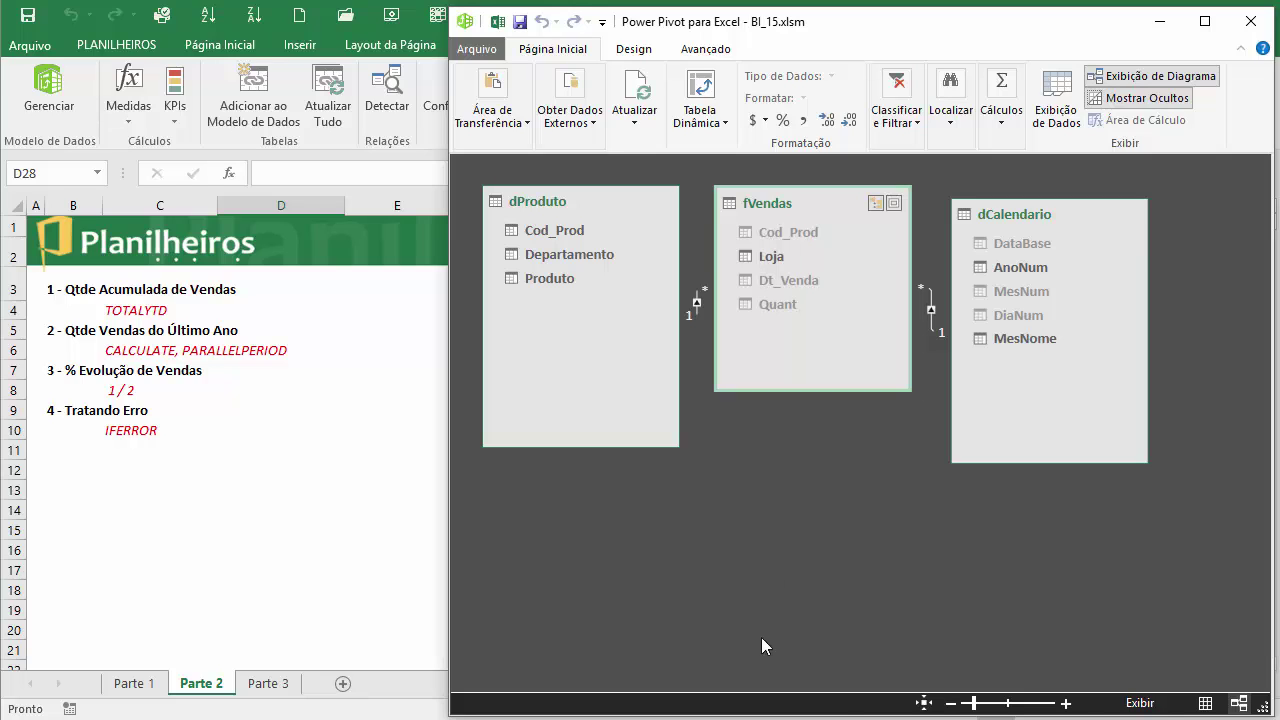
Return to the data view of fVendas and examine its Quant column and individual sales rows
{"action": "left_click", "coordinate": [1205, 703]}
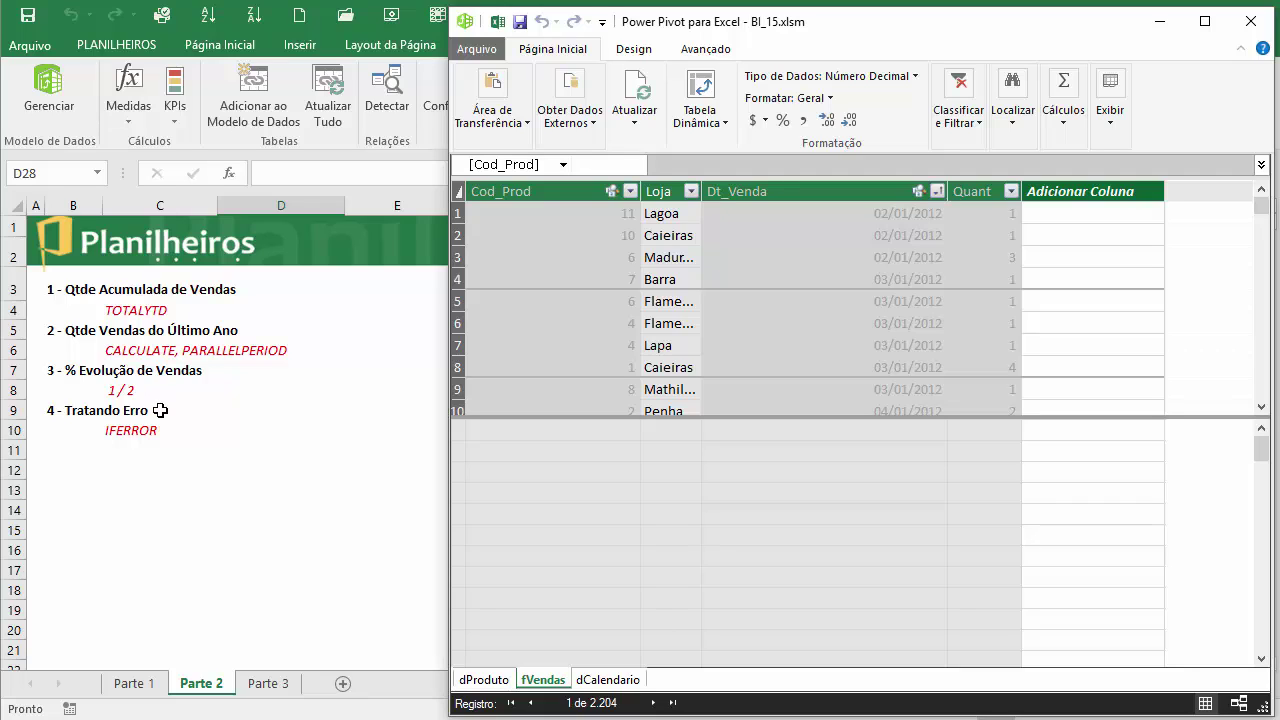
{"action": "left_click", "coordinate": [640, 551]}
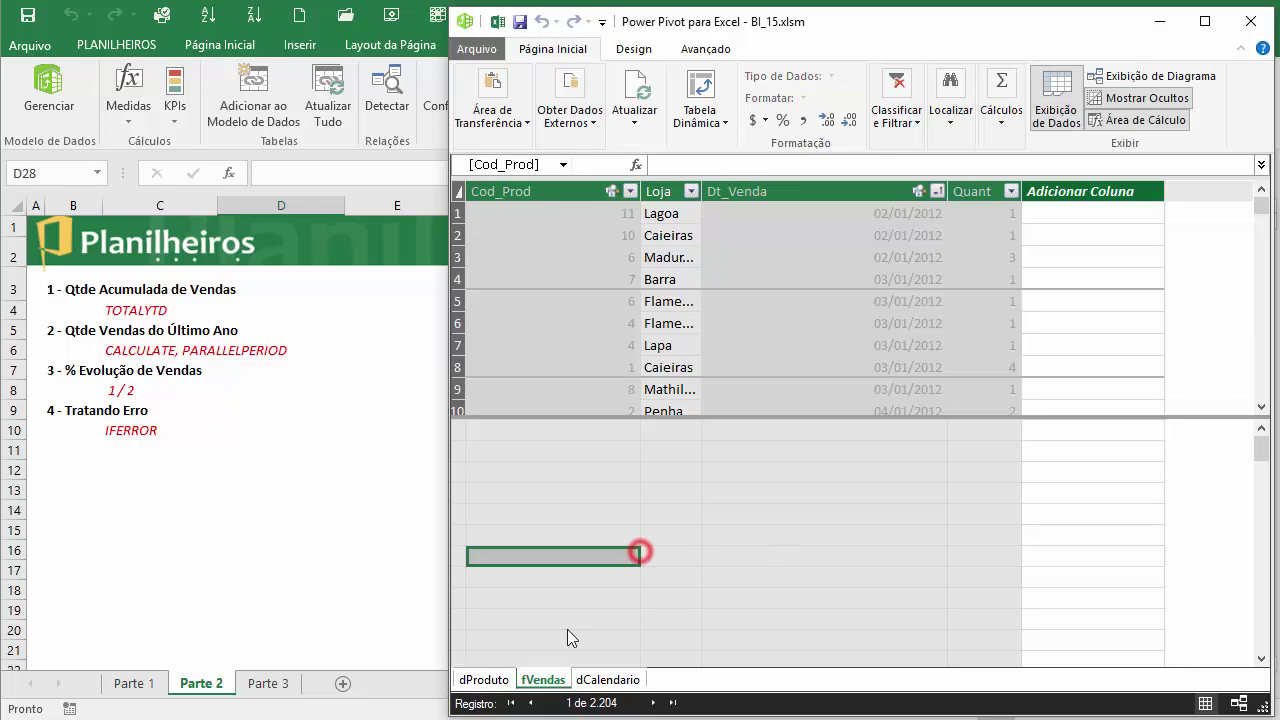
{"action": "left_click", "coordinate": [745, 470]}
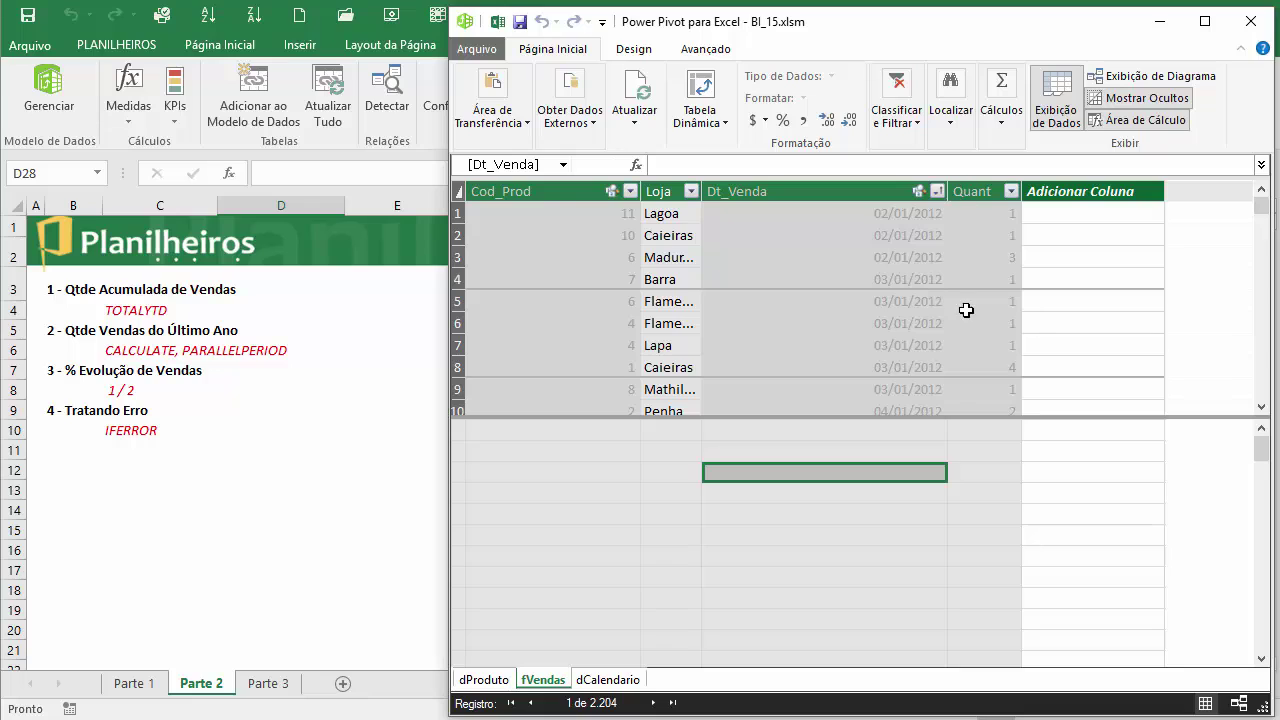
{"action": "left_click", "coordinate": [988, 183]}
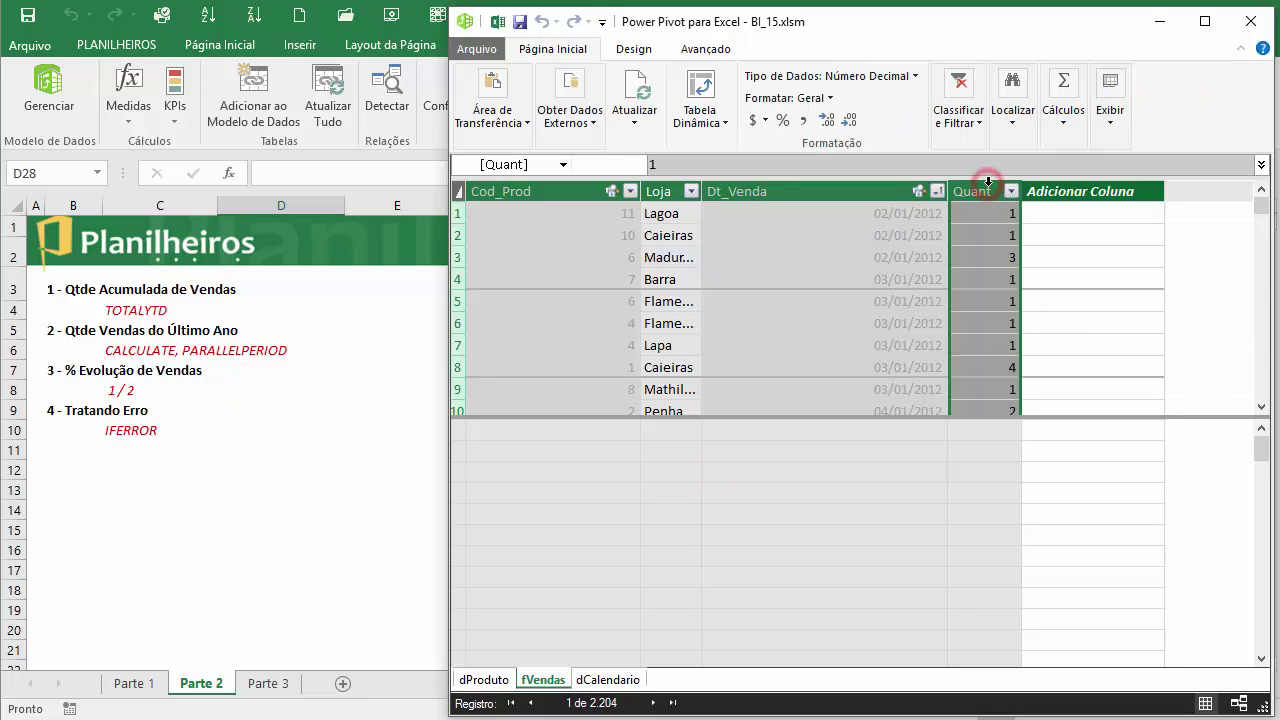
{"action": "left_click", "coordinate": [457, 236]}
{"action": "left_click", "coordinate": [457, 257]}
{"action": "left_click", "coordinate": [456, 279]}
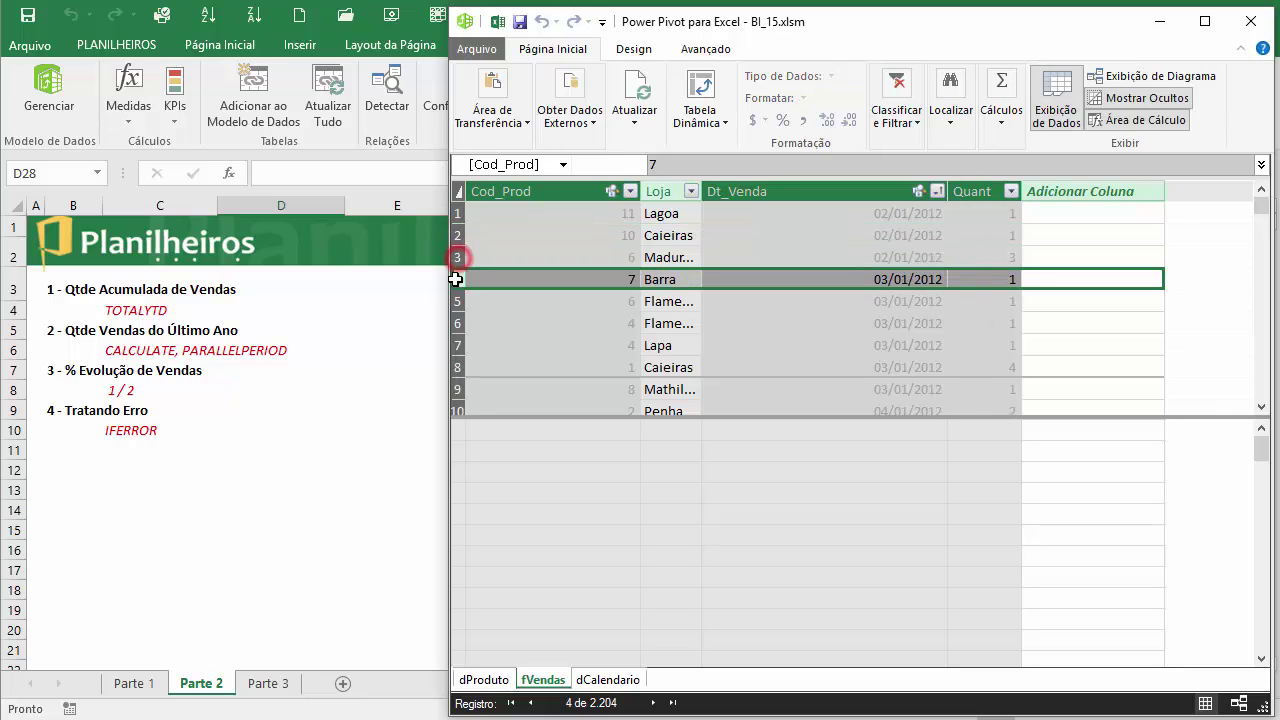
{"action": "left_click", "coordinate": [990, 258]}
Create the measure Qtde de Vendas:=SUM(fVendas[Quant]) in the fVendas calculation area under Cod_Prod
{"action": "left_click", "coordinate": [563, 450]}
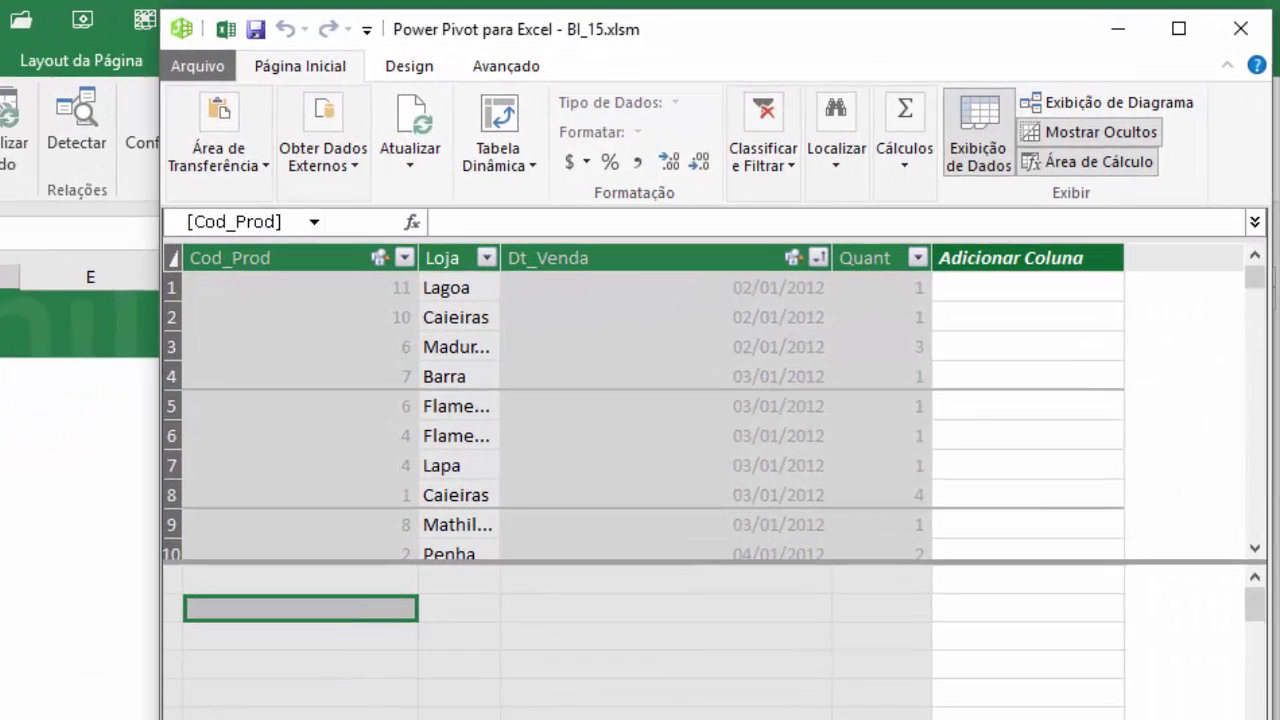
{"action": "type", "text": "Qtde"}
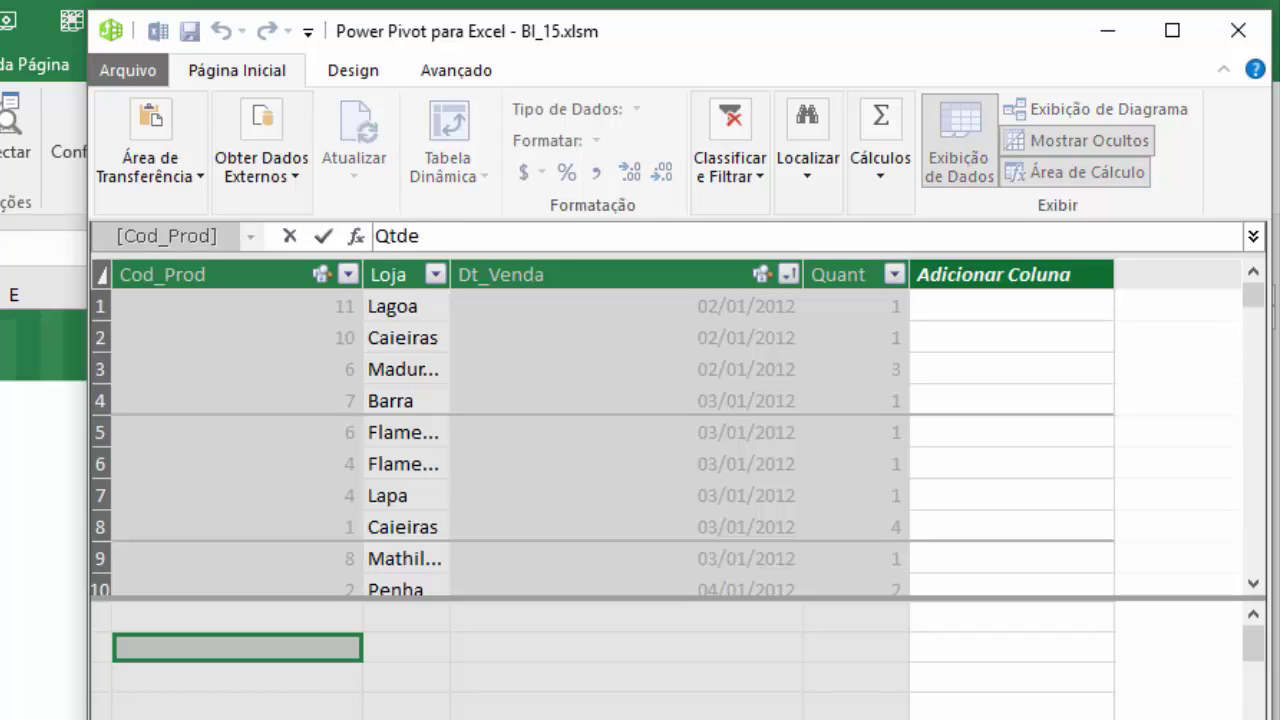
{"action": "type", "text": " de Vendas"}
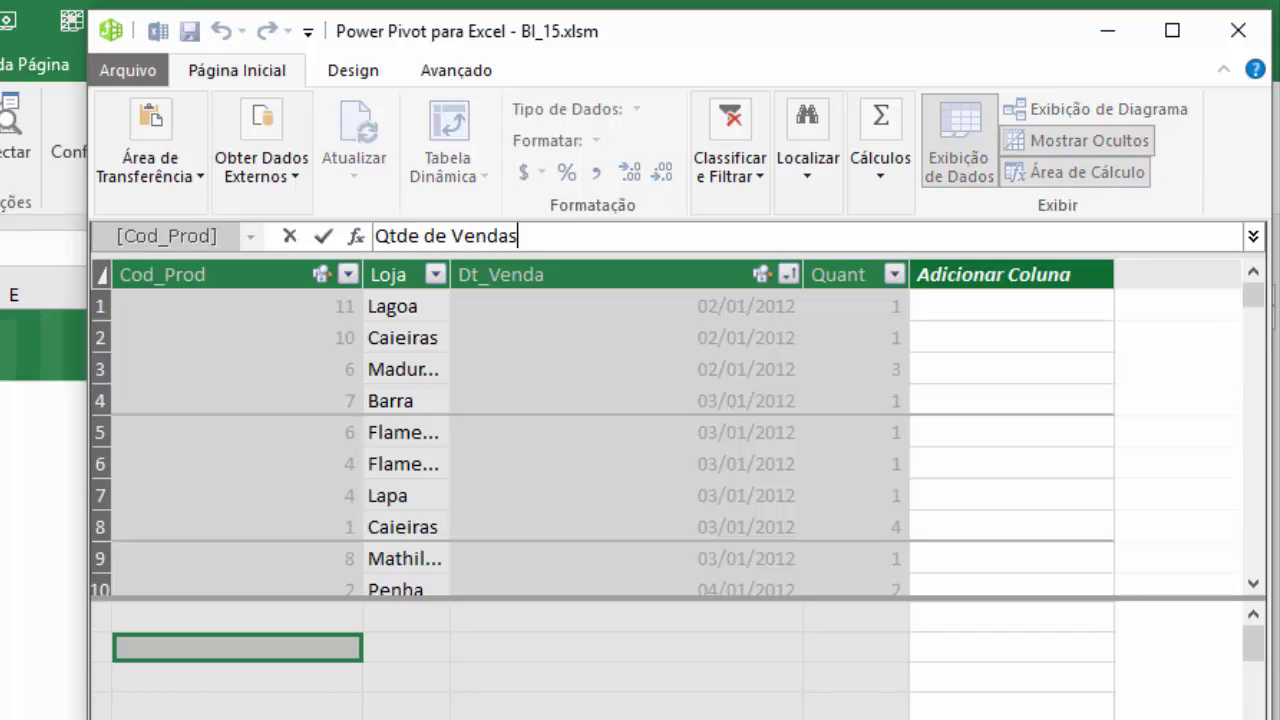
{"action": "type", "text": ":=sum"}
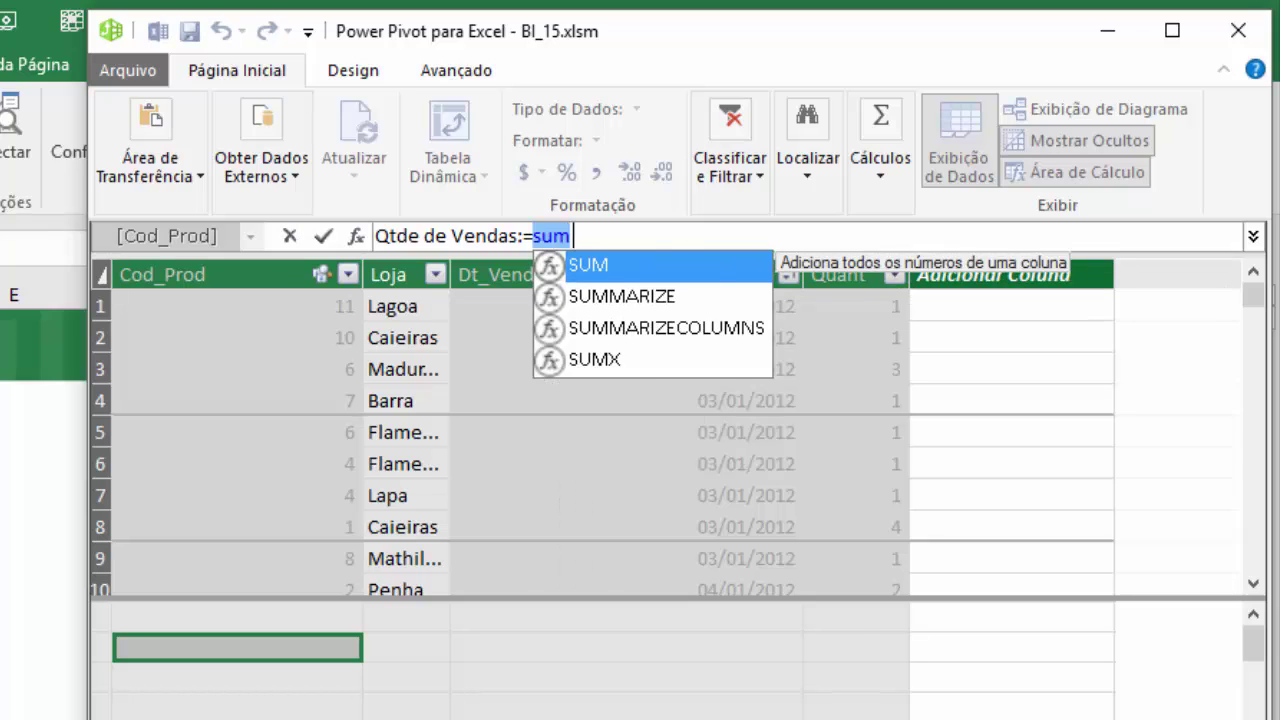
{"action": "key", "text": "Tab"}
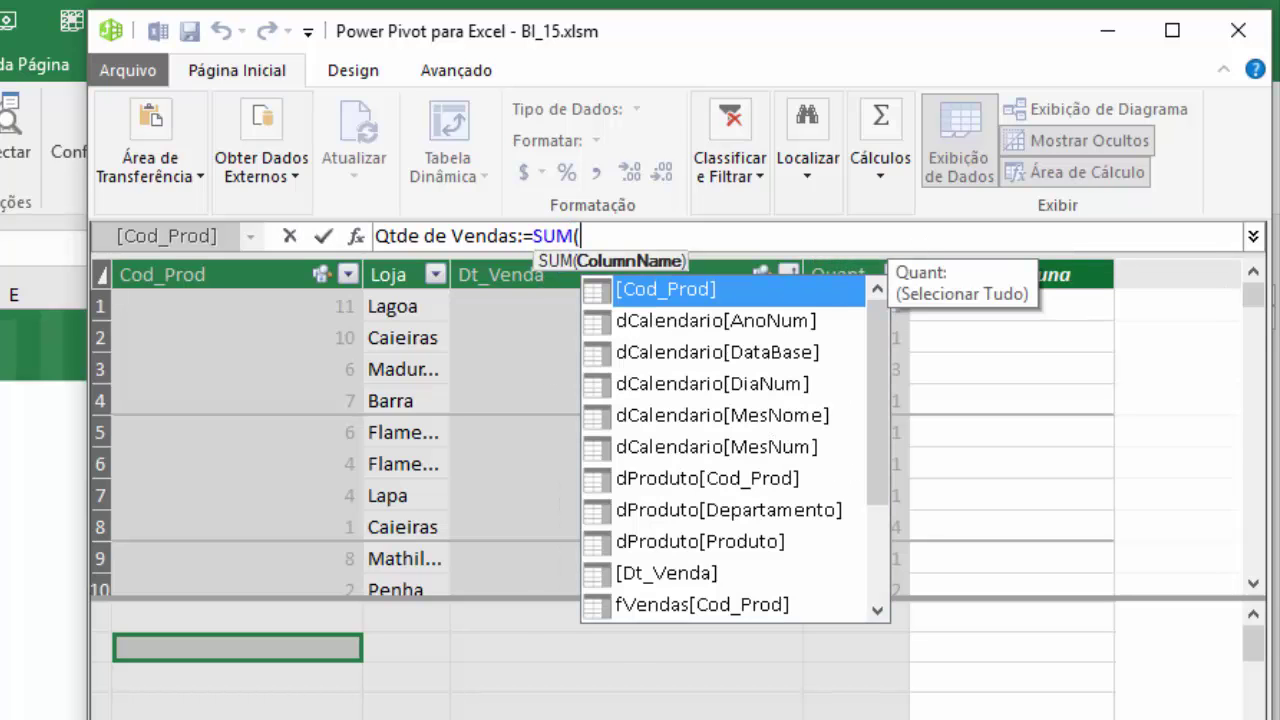
{"action": "type", "text": "f"}
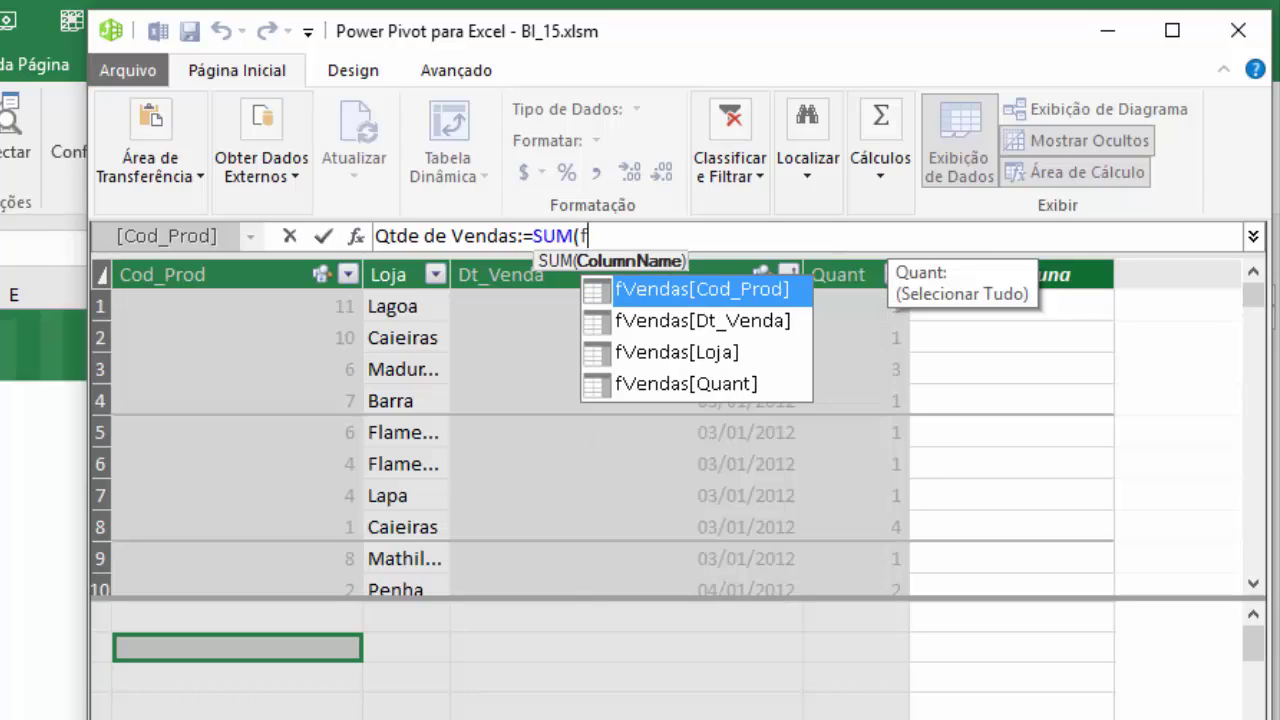
{"action": "type", "text": "v"}
{"action": "key", "text": "Down"}
{"action": "key", "text": "Down"}
{"action": "key", "text": "Down"}
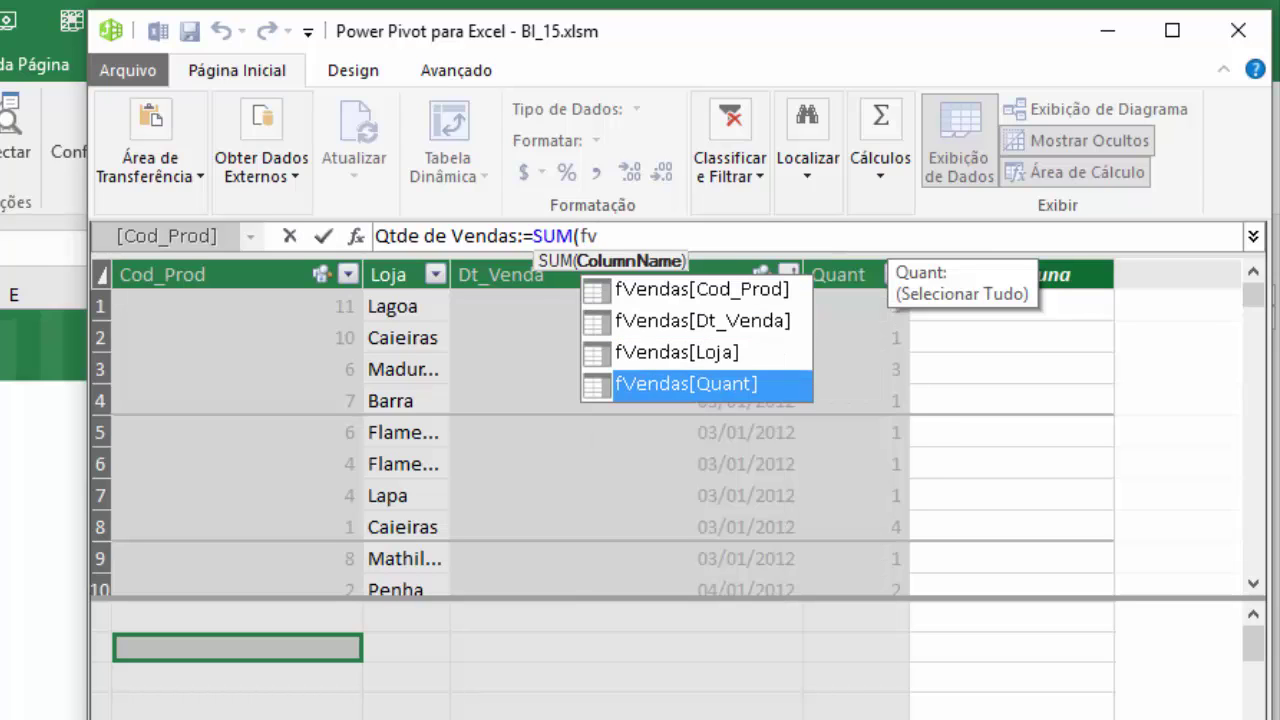
{"action": "key", "text": "Up"}
{"action": "key", "text": "Up"}
{"action": "key", "text": "Up"}
{"action": "key", "text": "Down"}
{"action": "key", "text": "Down"}
{"action": "key", "text": "Down"}
{"action": "key", "text": "Up"}
{"action": "key", "text": "Up"}
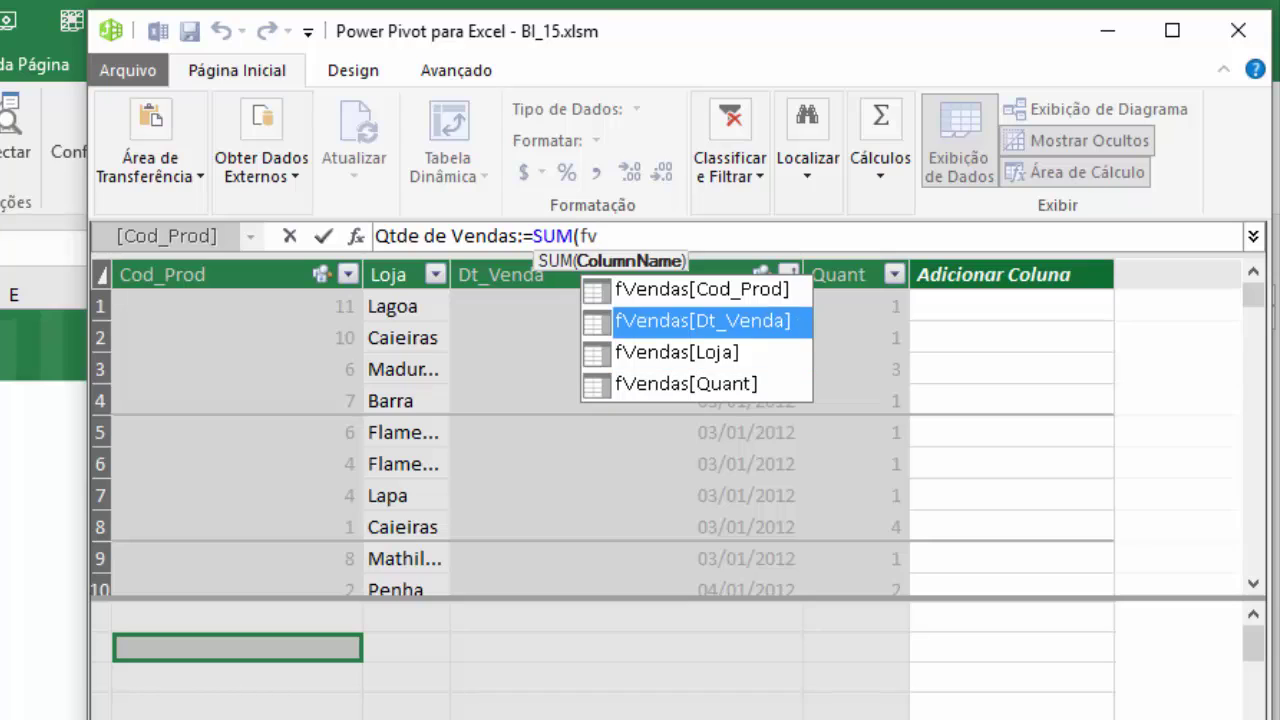
{"action": "key", "text": "Up"}
{"action": "key", "text": "Down"}
{"action": "key", "text": "Down"}
{"action": "key", "text": "Down"}
{"action": "key", "text": "Tab"}
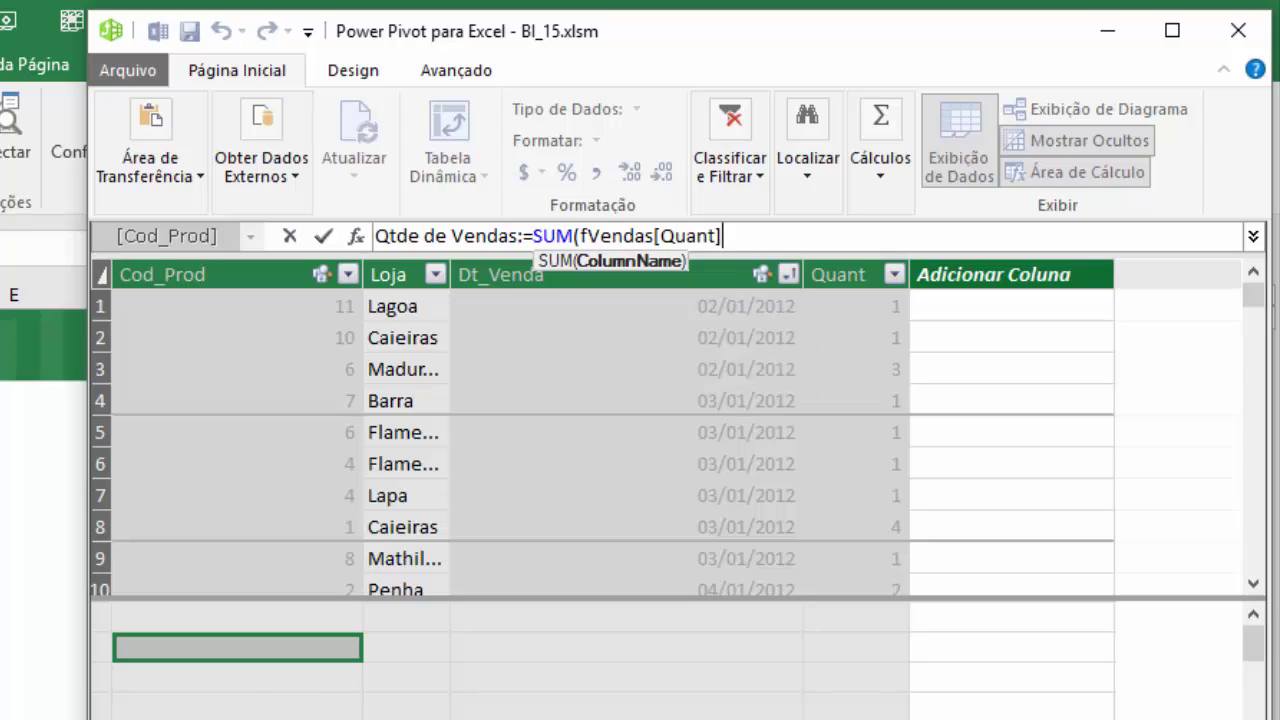
{"action": "type", "text": ")"}
{"action": "key", "text": "Return"}
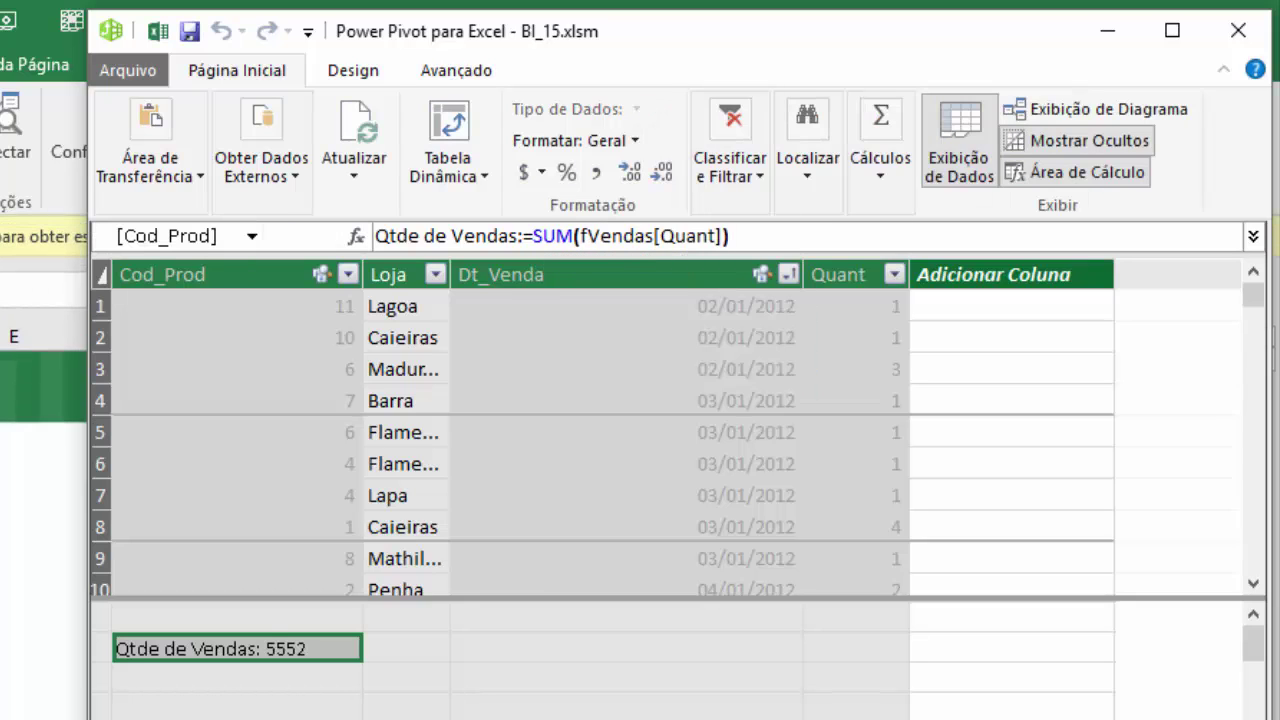
Format the Qtde de Vendas measure as a whole number (Número Inteiro) with a thousands separator
{"action": "left_click", "coordinate": [600, 138]}
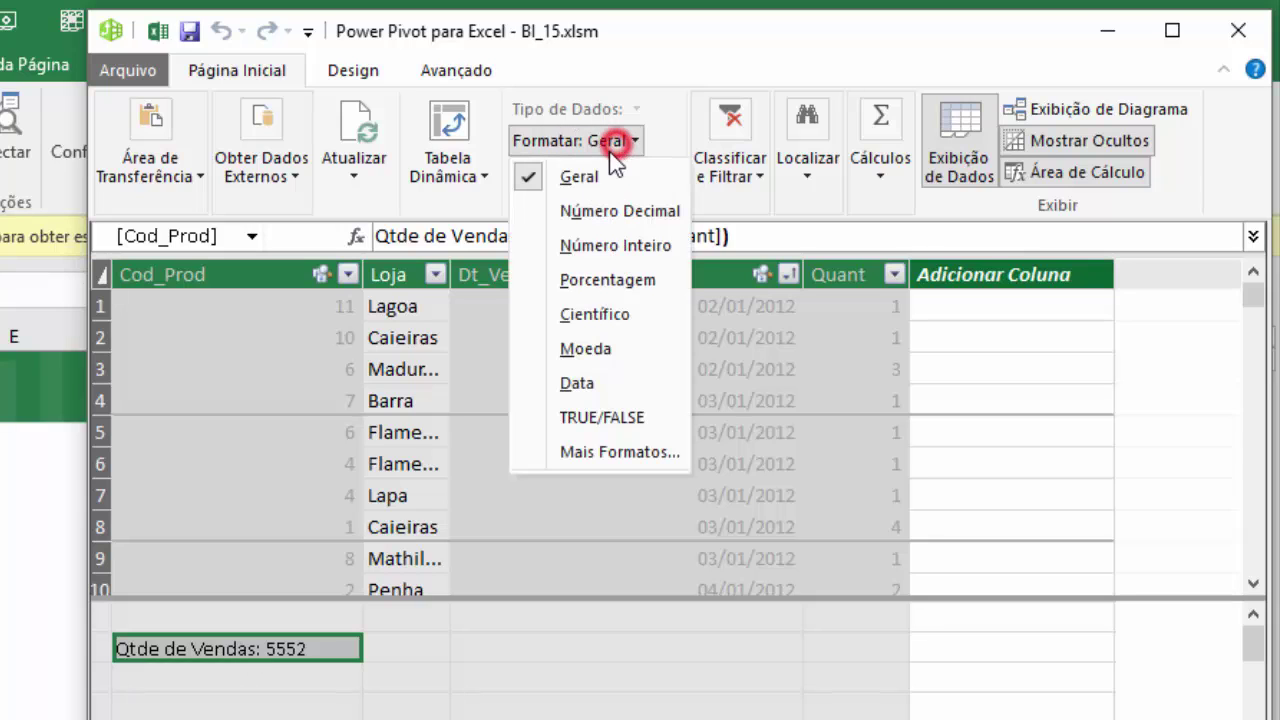
{"action": "left_click", "coordinate": [588, 250]}
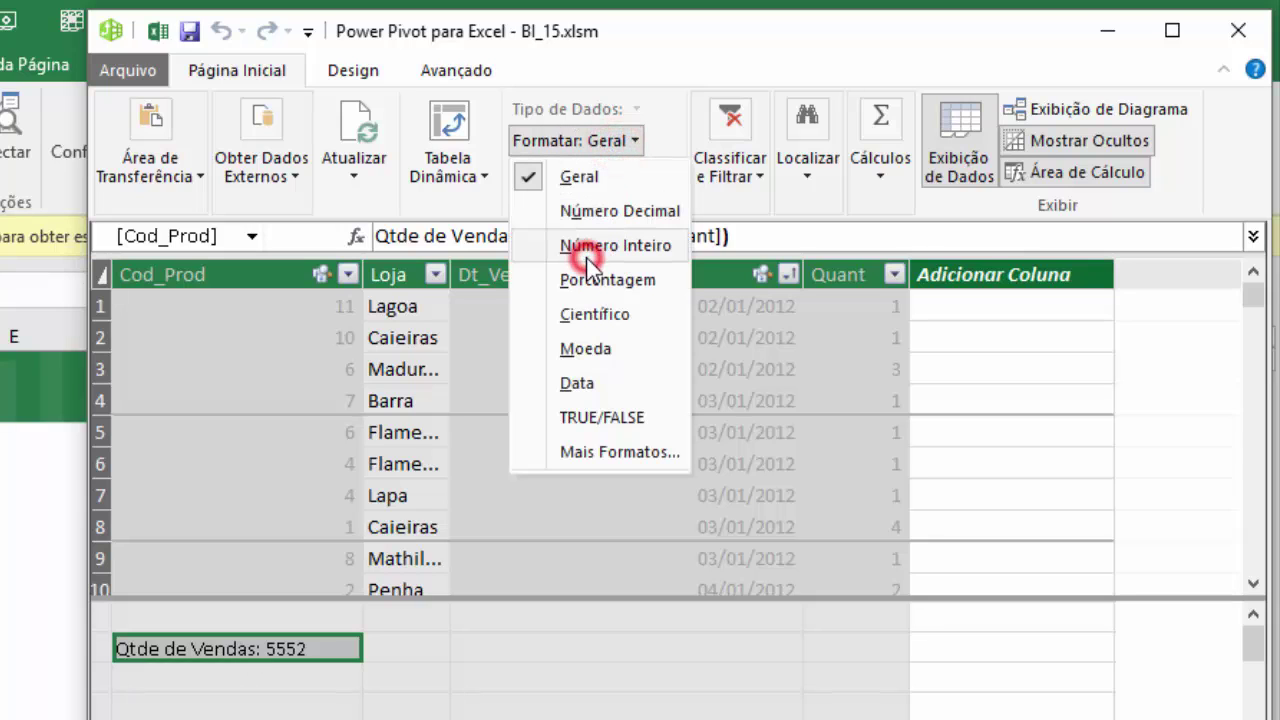
{"action": "left_click", "coordinate": [598, 174]}
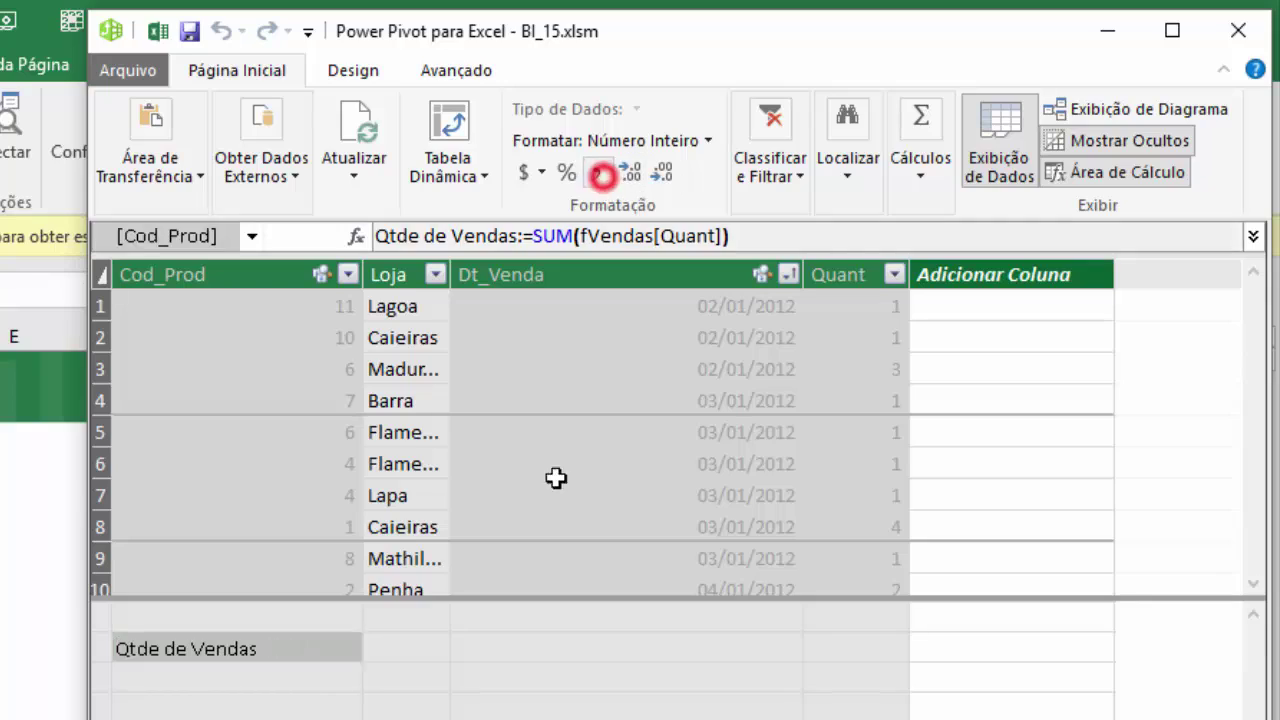
{"action": "left_click", "coordinate": [250, 718]}
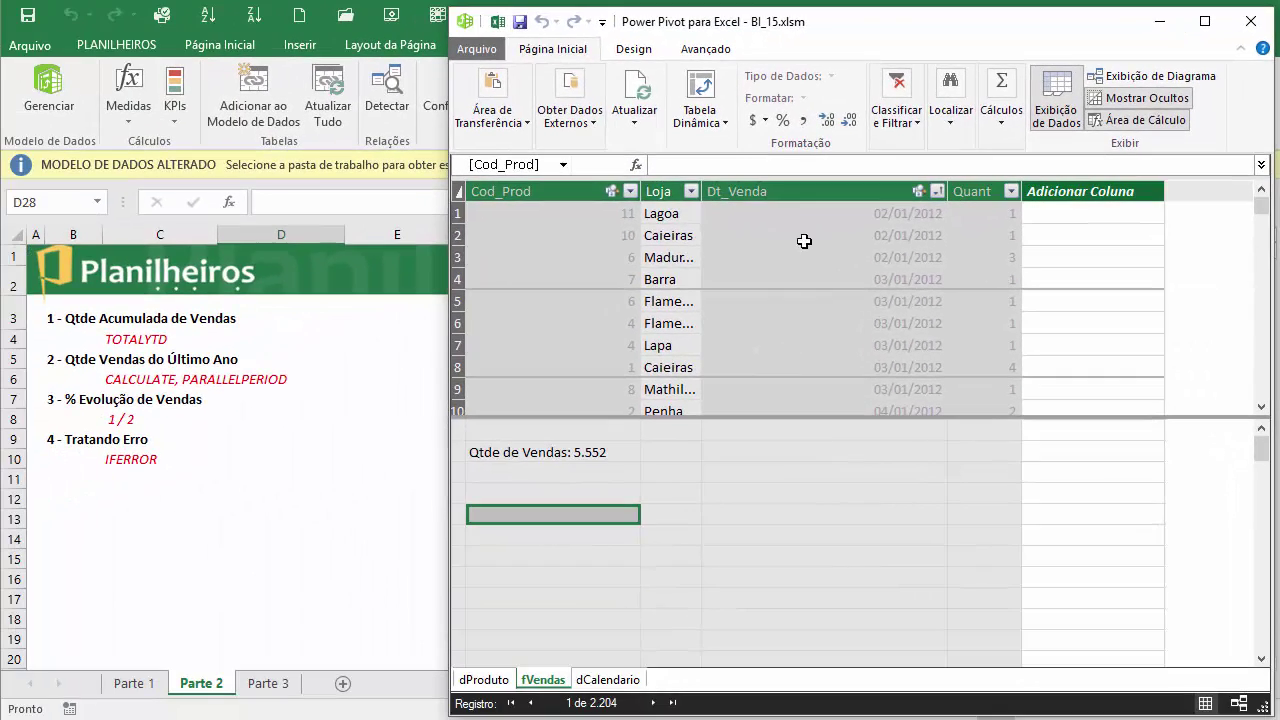
Create a PivotTable from the data model in the existing Parte 2 worksheet at cell E4
{"action": "left_click", "coordinate": [718, 88]}
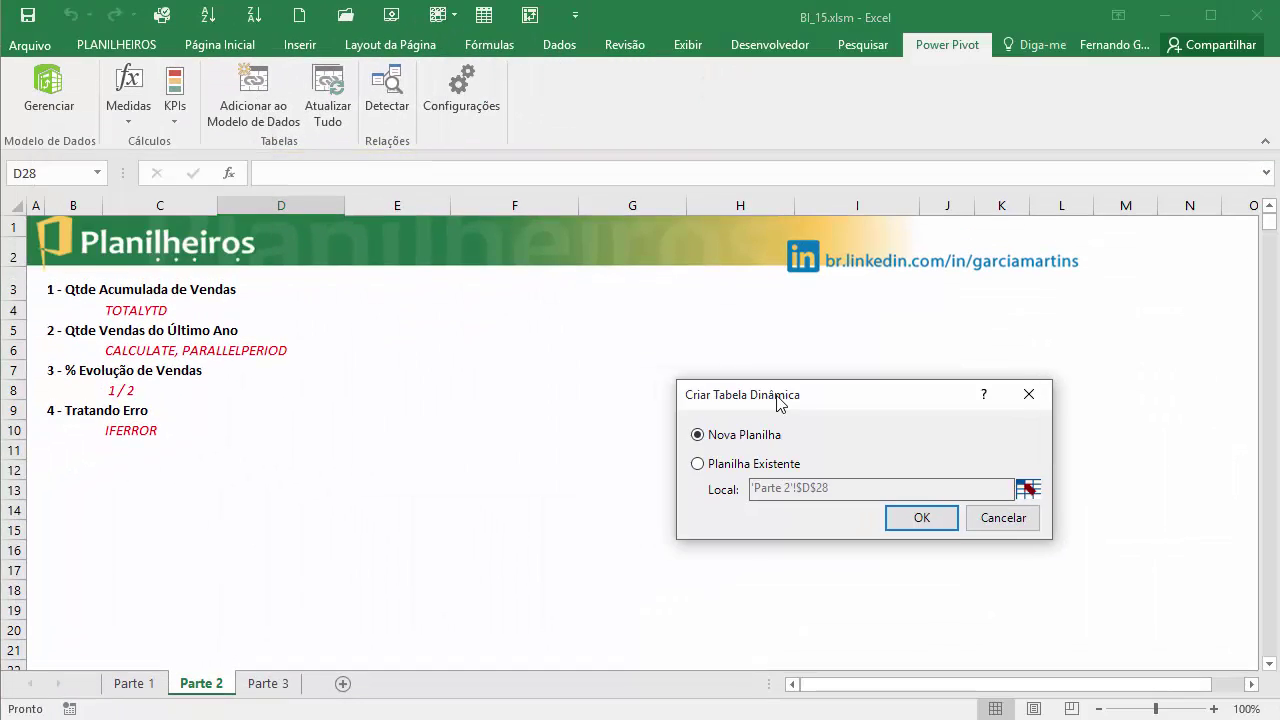
{"action": "left_click", "coordinate": [697, 463]}
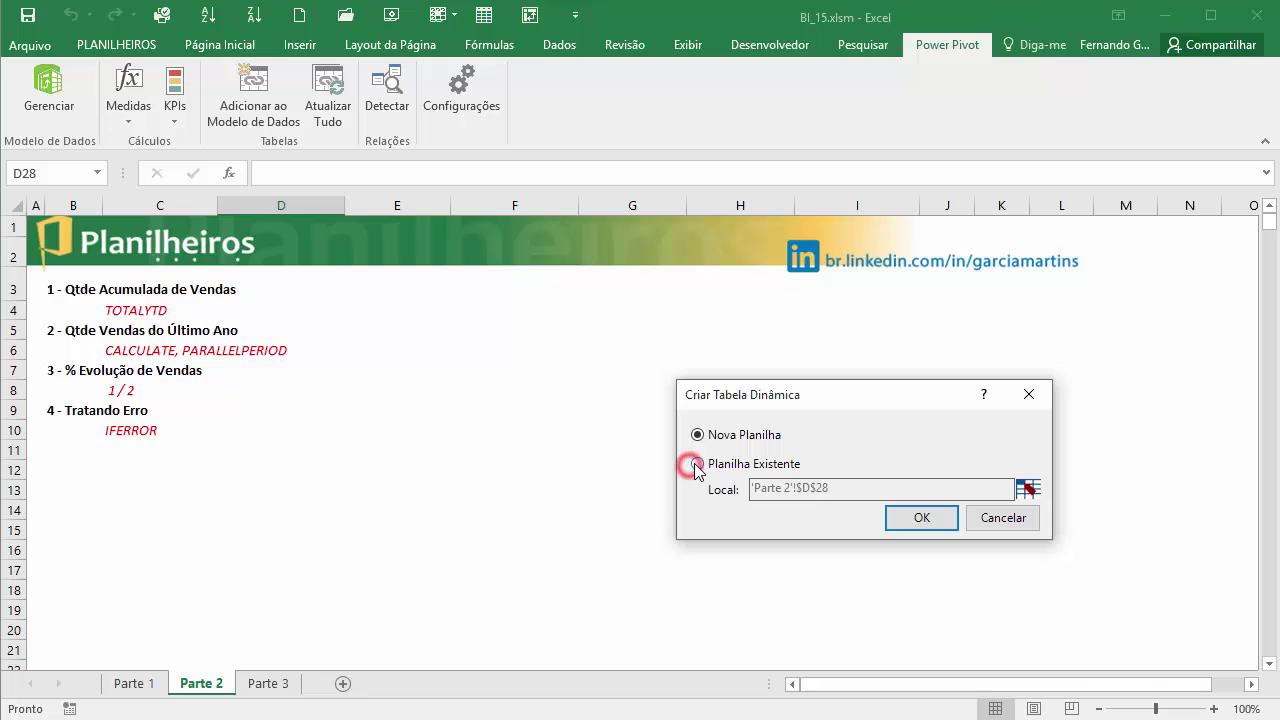
{"action": "left_click", "coordinate": [1028, 488]}
{"action": "scroll", "coordinate": [317, 434], "scroll_direction": "up", "scroll_amount": 2}
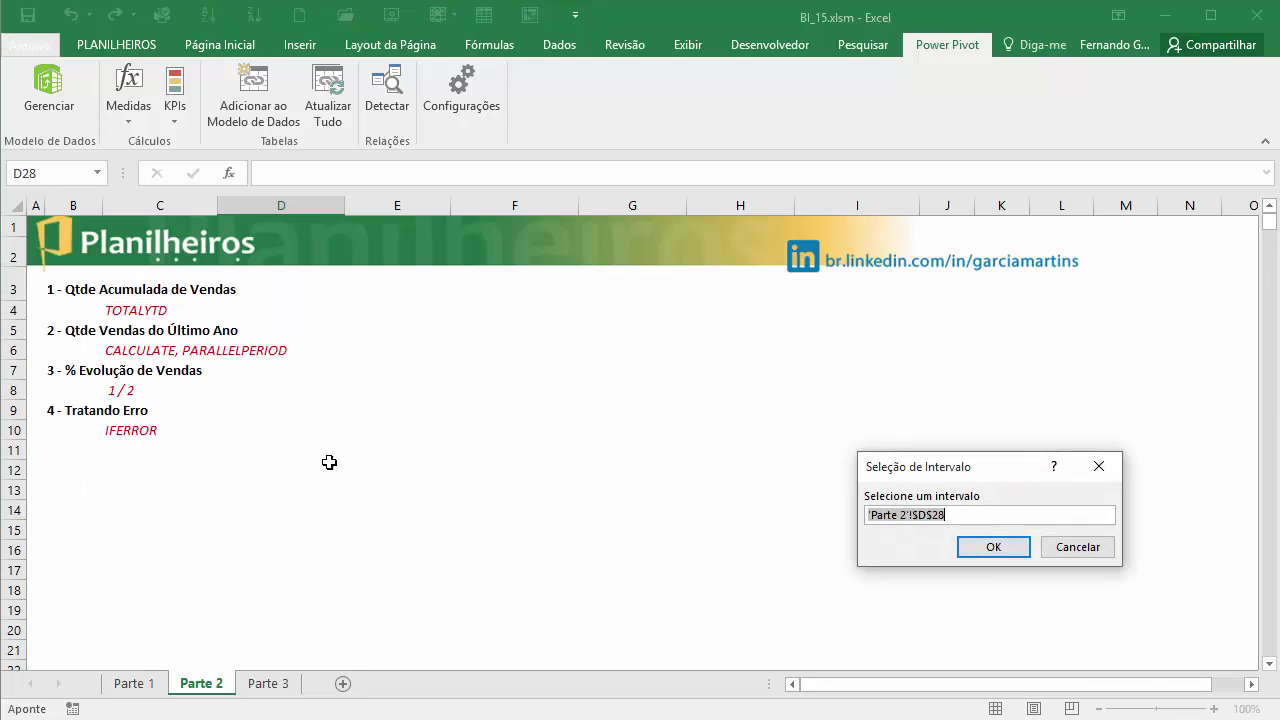
{"action": "left_click", "coordinate": [370, 294]}
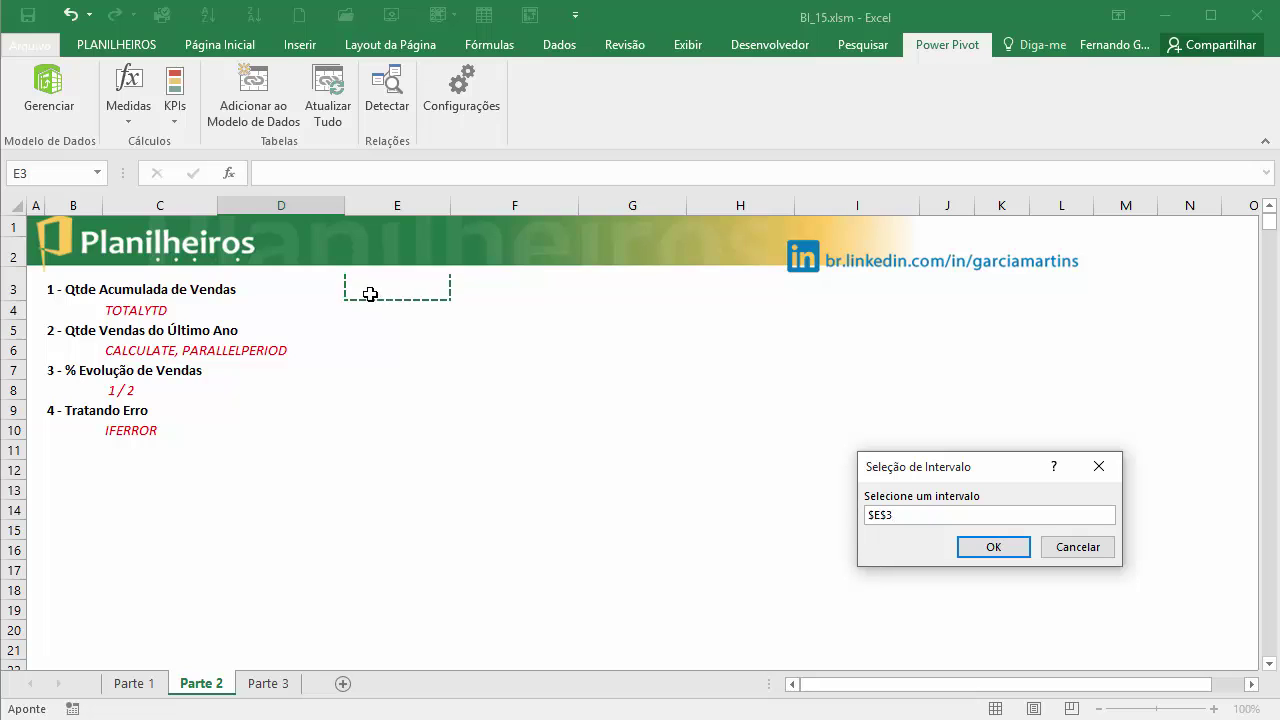
{"action": "left_click", "coordinate": [373, 307]}
{"action": "left_click", "coordinate": [975, 547]}
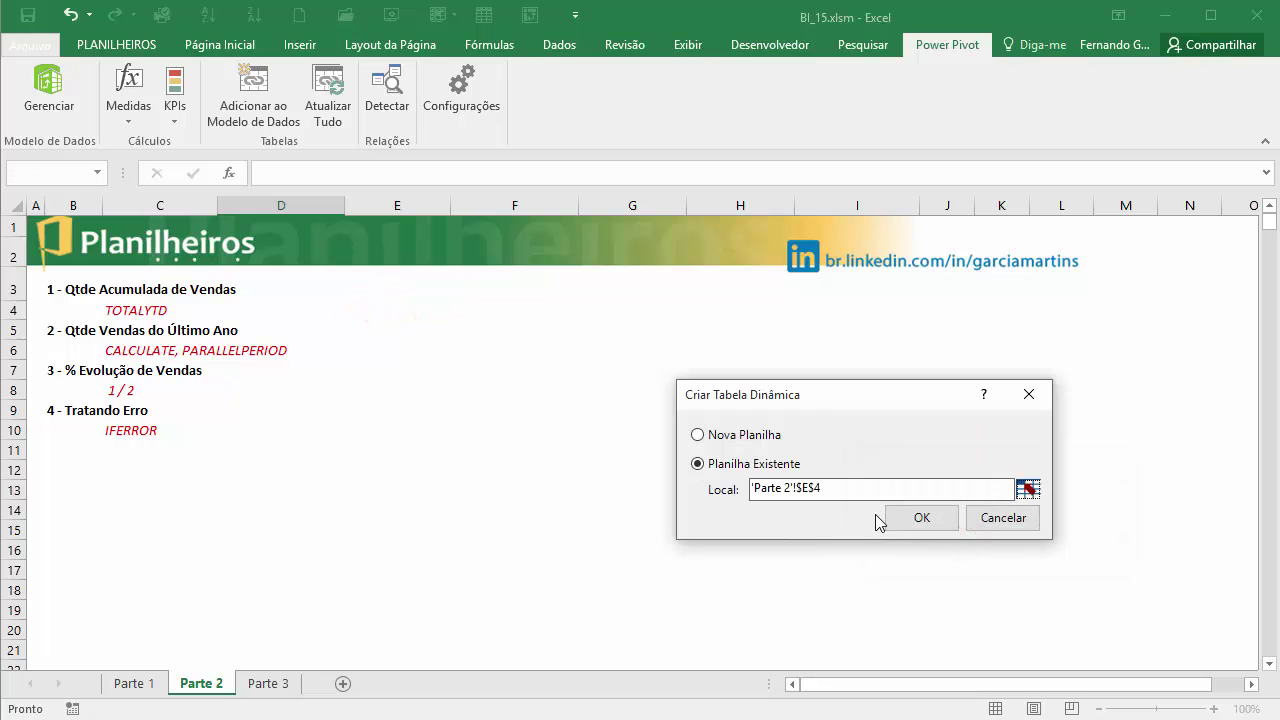
{"action": "left_click", "coordinate": [890, 518]}
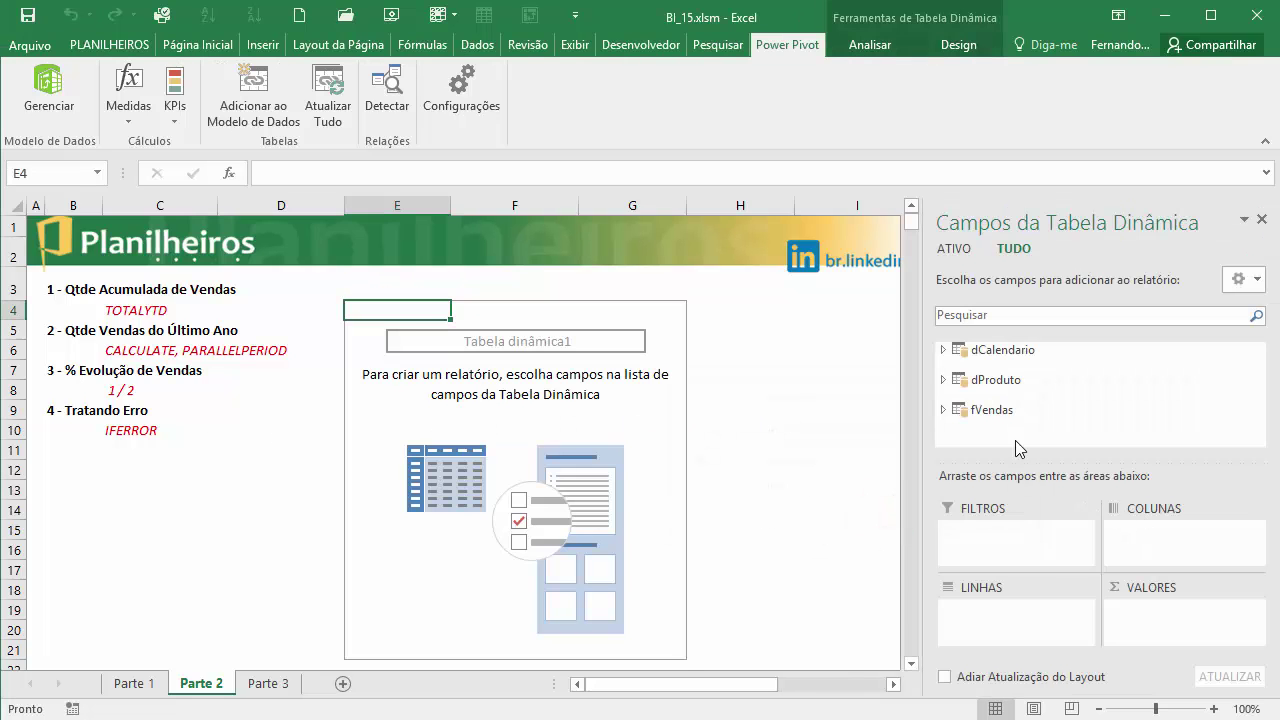
Add the Qtde de Vendas measure from fVendas to the PivotTable values
{"action": "left_click", "coordinate": [943, 410]}
{"action": "left_click", "coordinate": [1255, 386]}
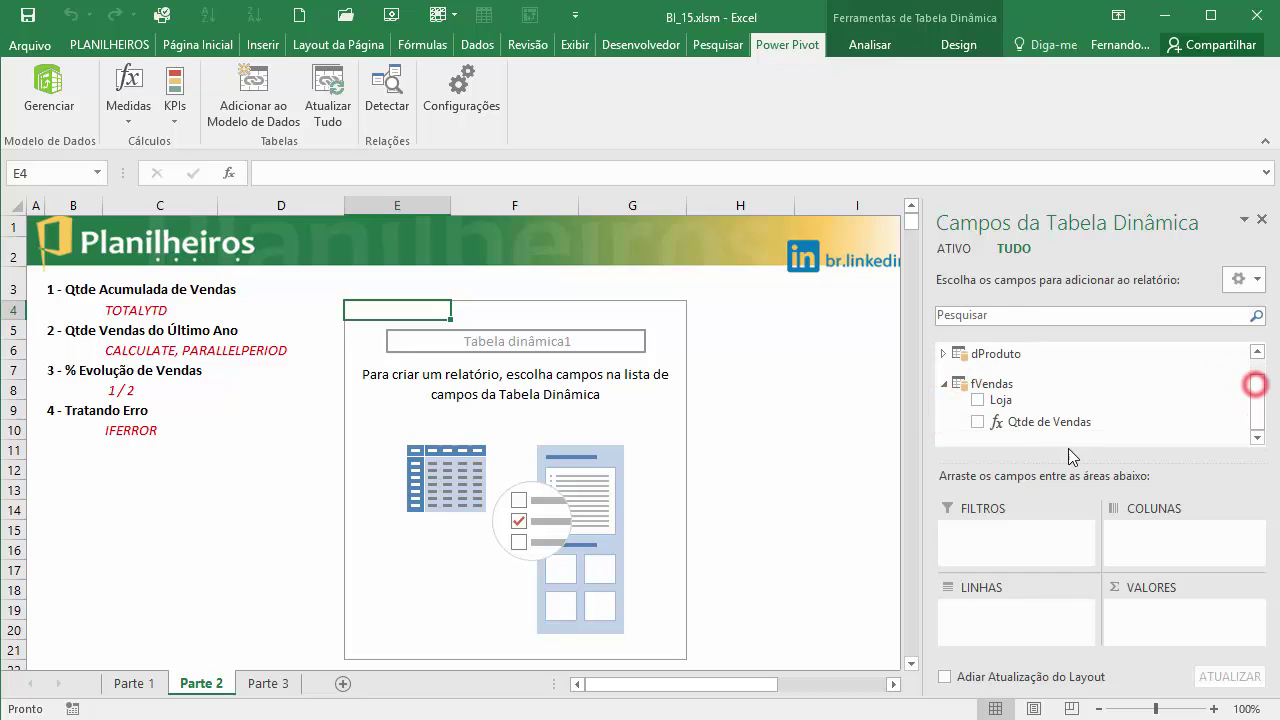
{"action": "left_click_drag", "start_coordinate": [1034, 426], "coordinate": [1198, 621]}
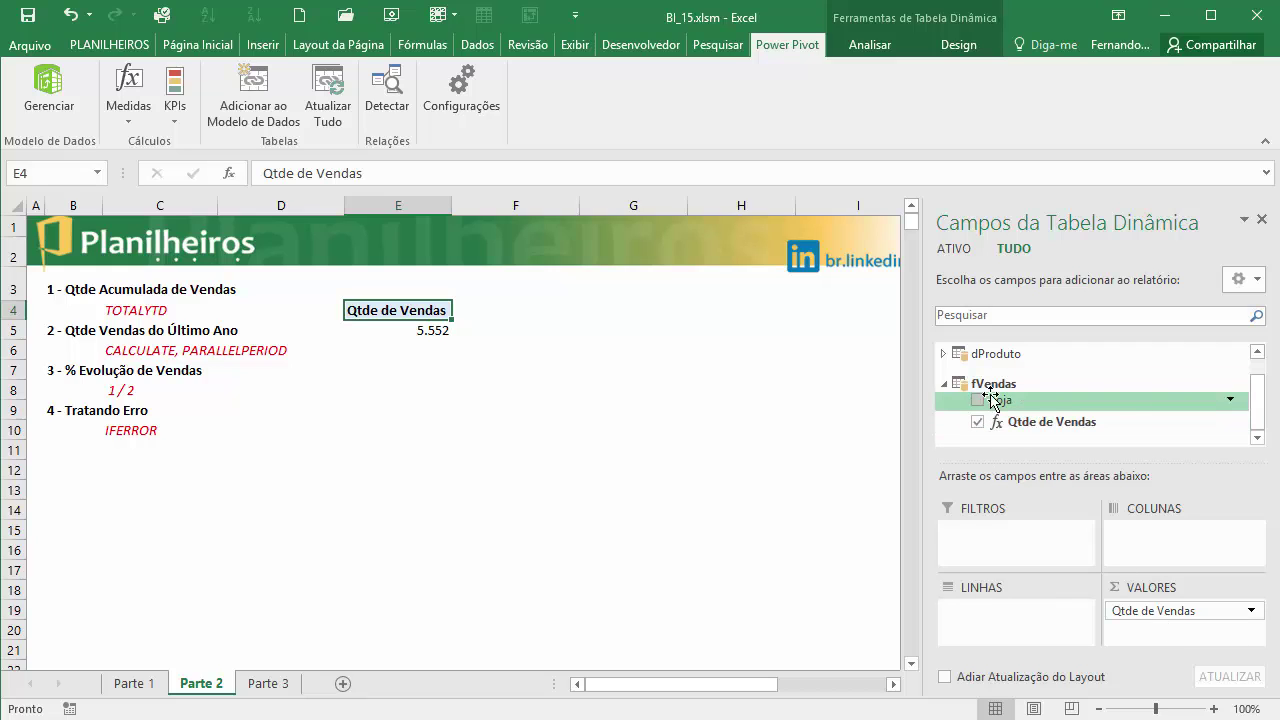
Add AnoNum and MesNome from dCalendario to the PivotTable rows, with the months nested under the years
{"action": "left_click_drag", "start_coordinate": [1251, 403], "coordinate": [1251, 395]}
{"action": "left_click", "coordinate": [944, 350]}
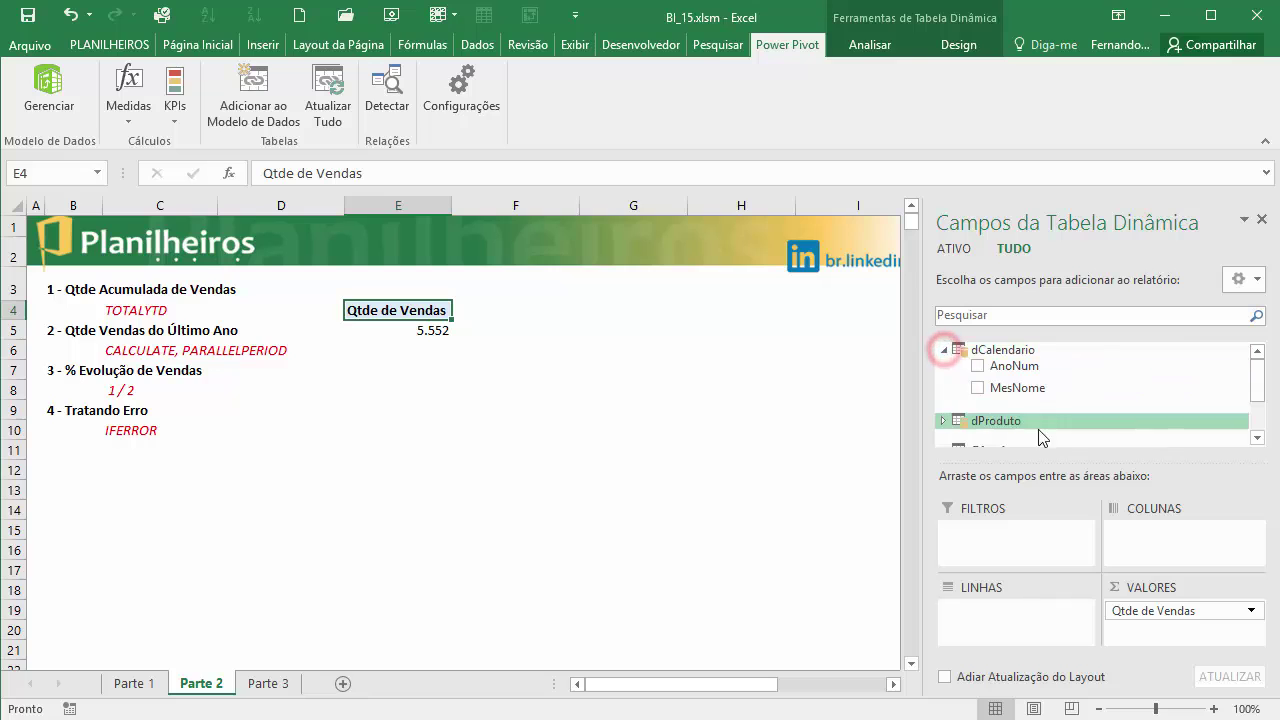
{"action": "left_click_drag", "start_coordinate": [1010, 366], "coordinate": [1005, 615]}
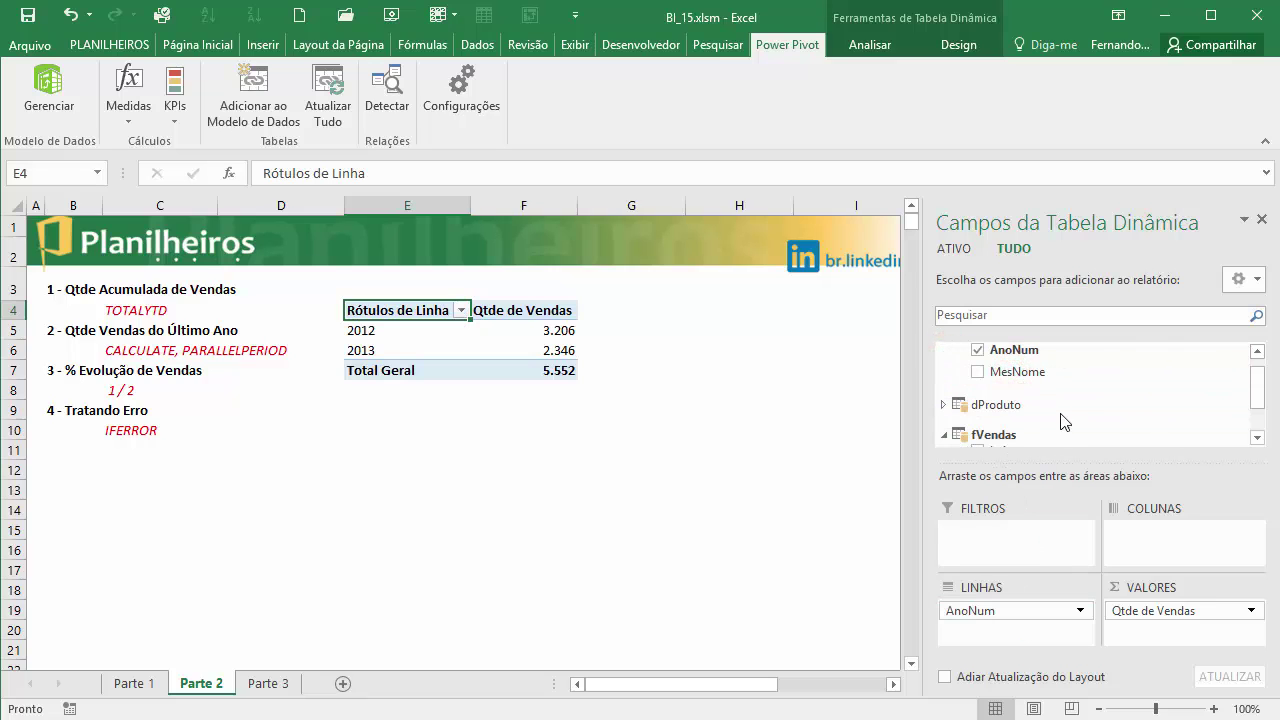
{"action": "left_click_drag", "start_coordinate": [1018, 371], "coordinate": [994, 634]}
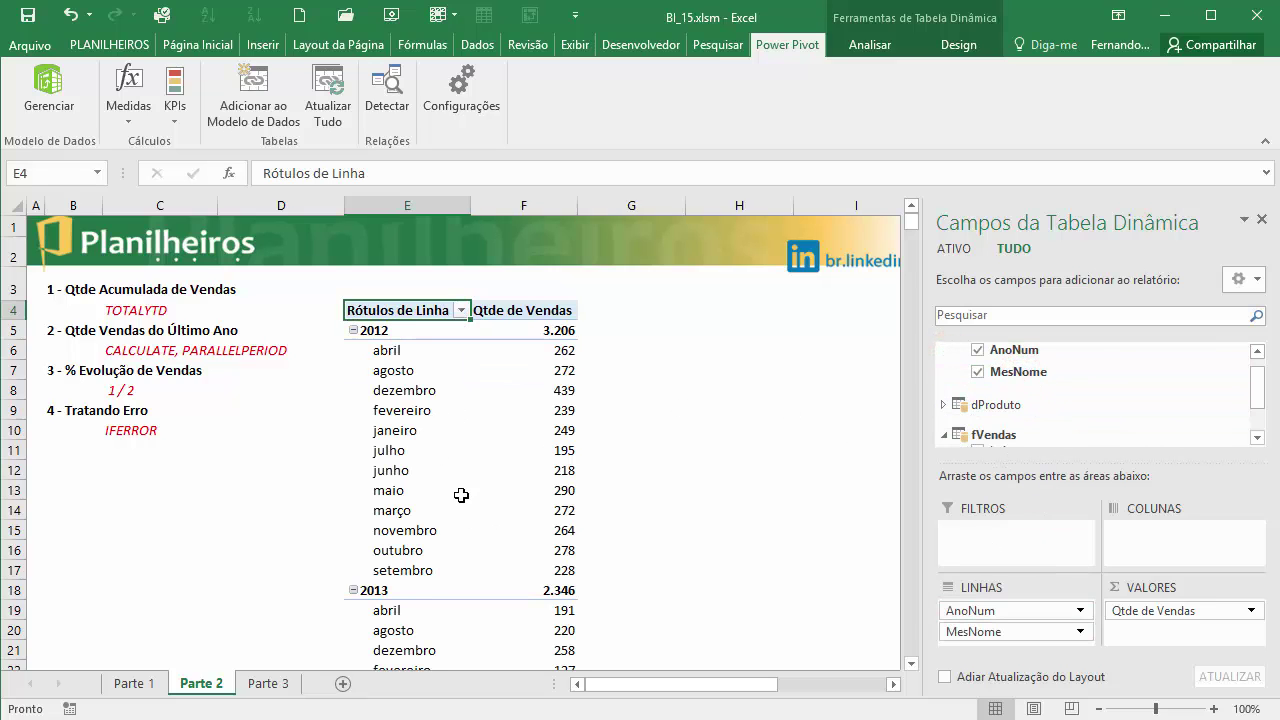
Sort the MesNome row labels in ascending order (Classificar de A a Z) and check the months under both years
{"action": "mouse_move", "coordinate": [473, 503]}
{"action": "scroll", "coordinate": [489, 546], "scroll_direction": "down", "scroll_amount": 4}
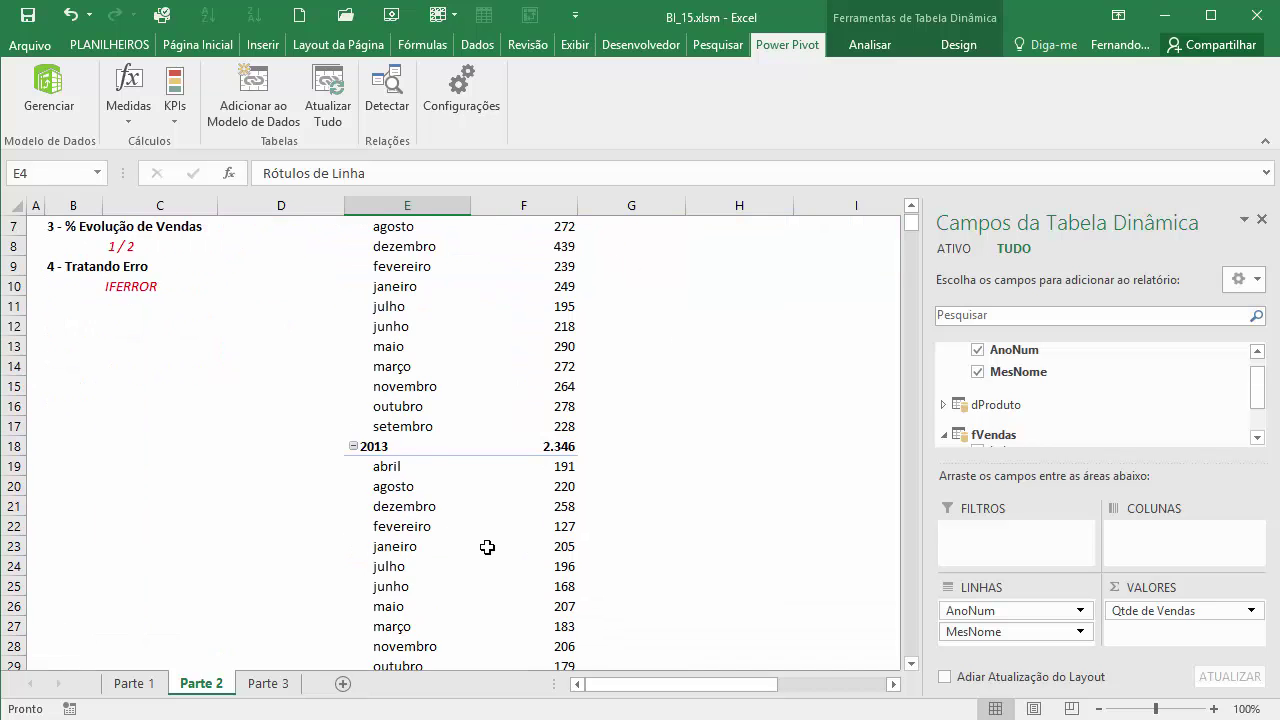
{"action": "scroll", "coordinate": [489, 546], "scroll_direction": "up", "scroll_amount": 4}
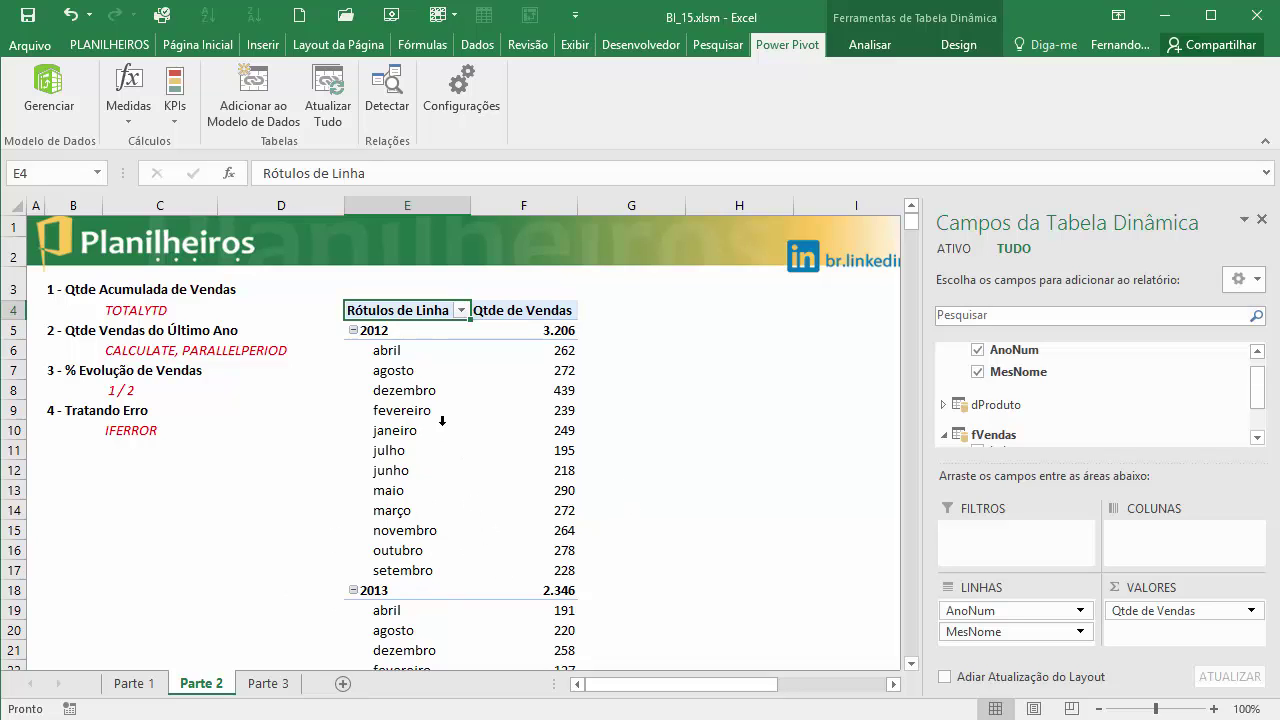
{"action": "left_click", "coordinate": [392, 353]}
{"action": "left_click", "coordinate": [403, 452]}
{"action": "left_click", "coordinate": [407, 361]}
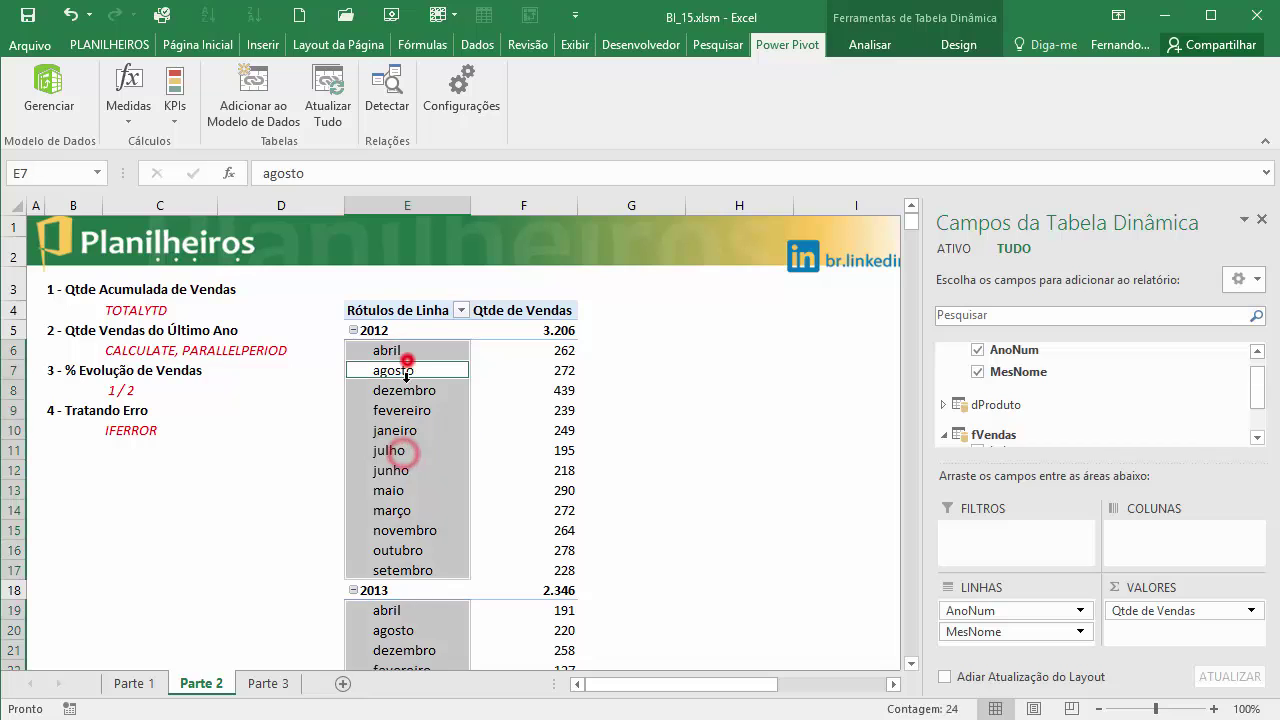
{"action": "left_click", "coordinate": [406, 410]}
{"action": "right_click", "coordinate": [406, 410]}
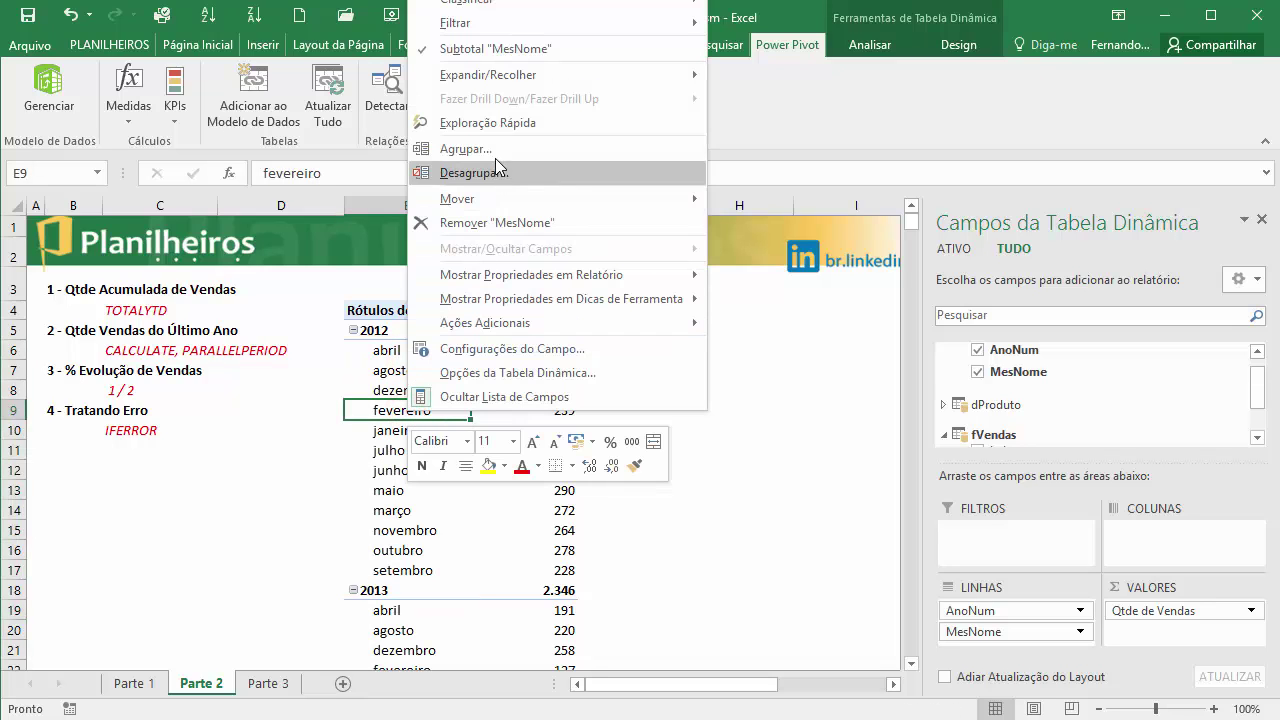
{"action": "mouse_move", "coordinate": [485, 7]}
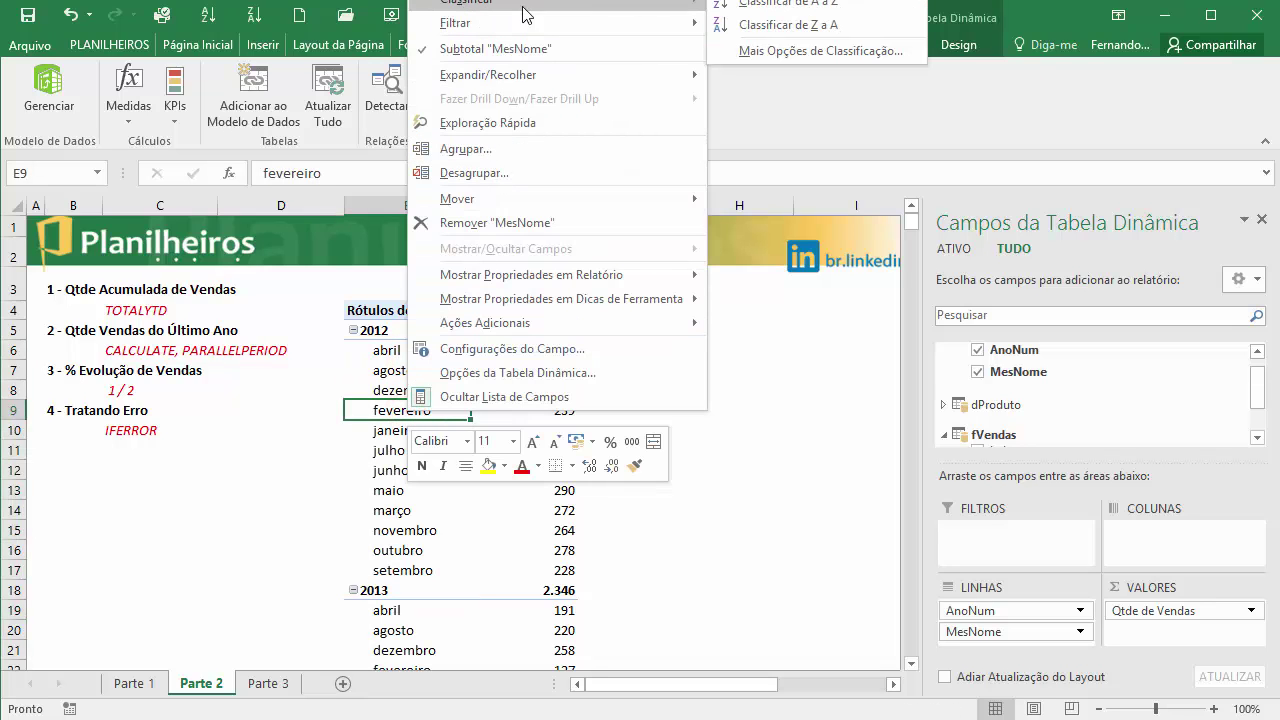
{"action": "left_click", "coordinate": [795, 10]}
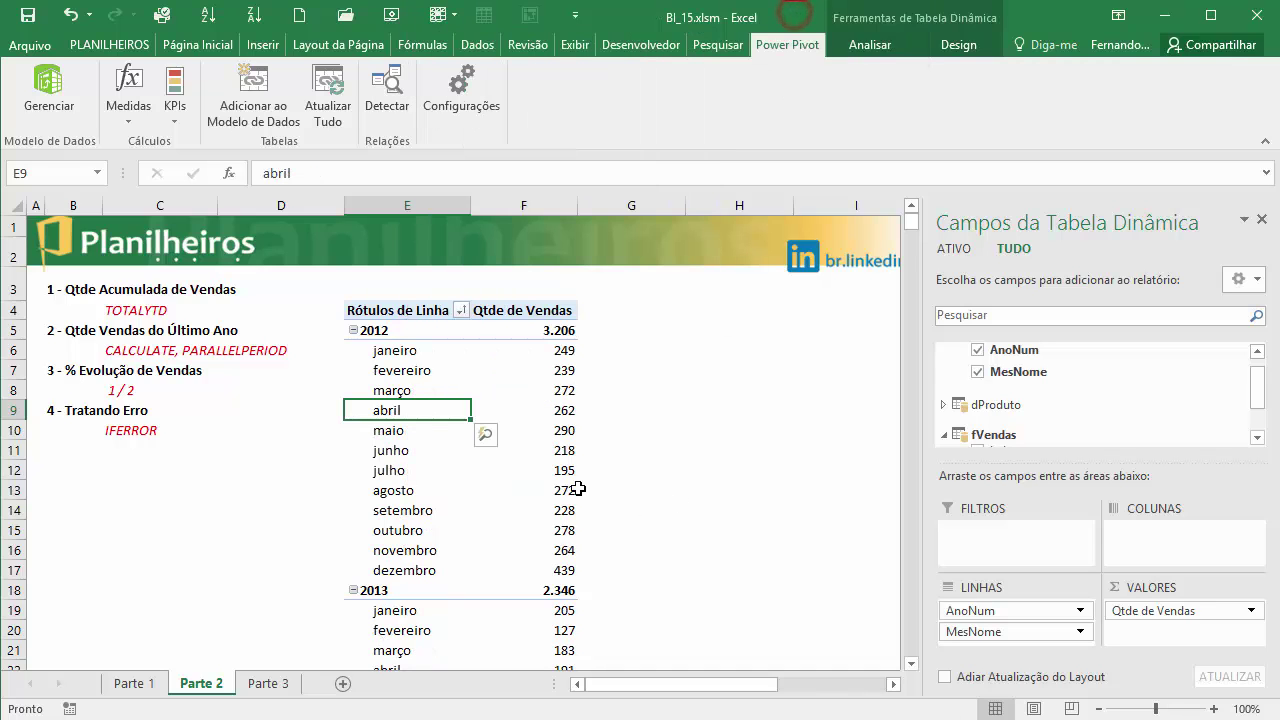
{"action": "left_click", "coordinate": [566, 490]}
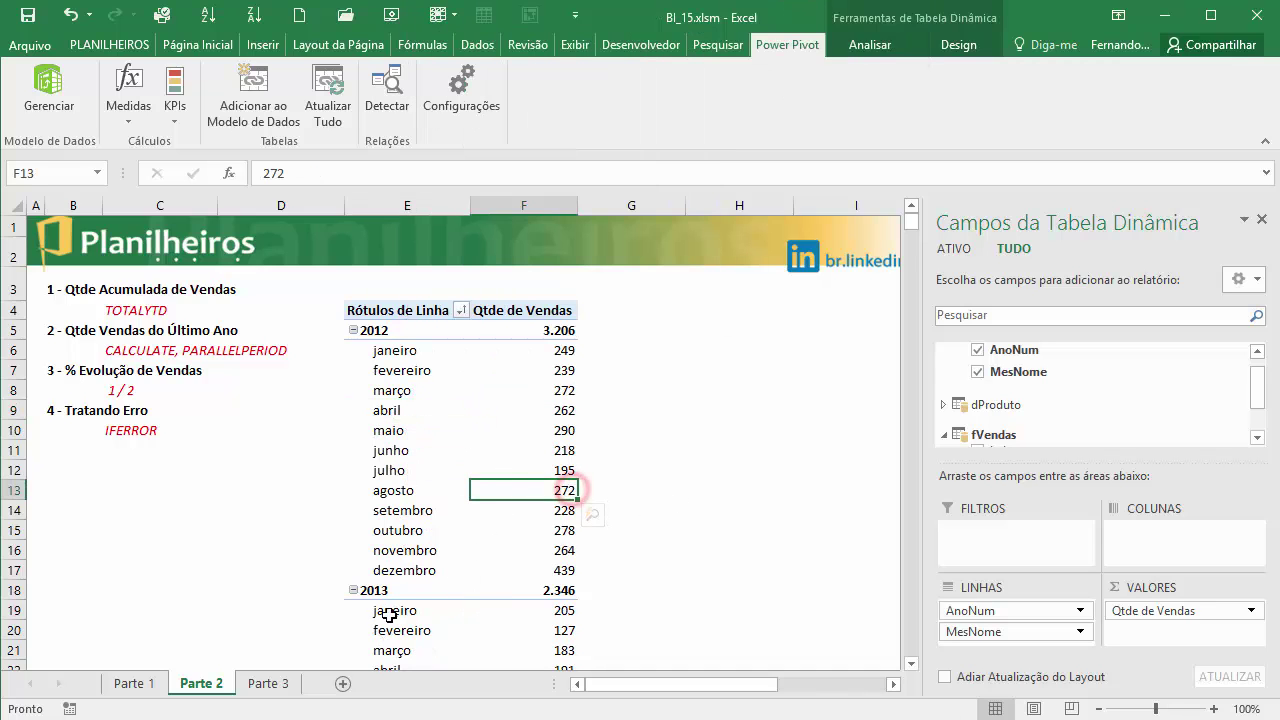
{"action": "scroll", "coordinate": [457, 534], "scroll_direction": "down", "scroll_amount": 3}
{"action": "scroll", "coordinate": [456, 535], "scroll_direction": "up", "scroll_amount": 3}
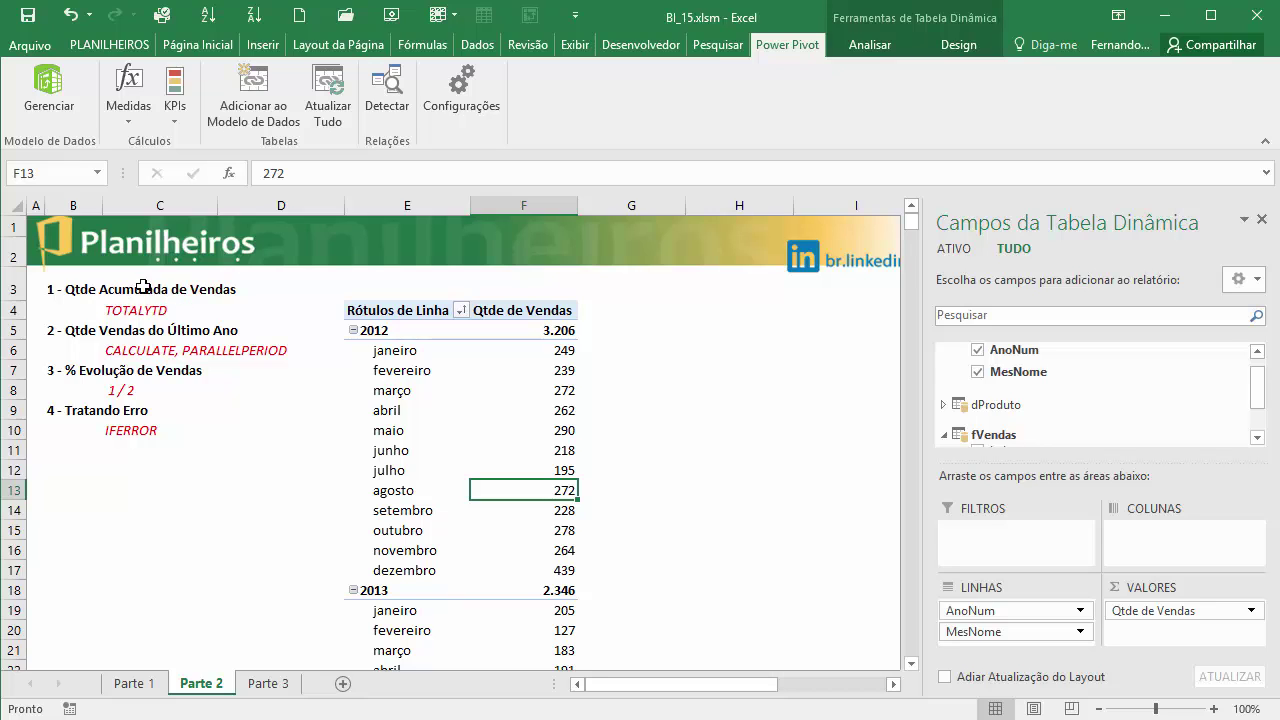
{"action": "left_click", "coordinate": [55, 100]}
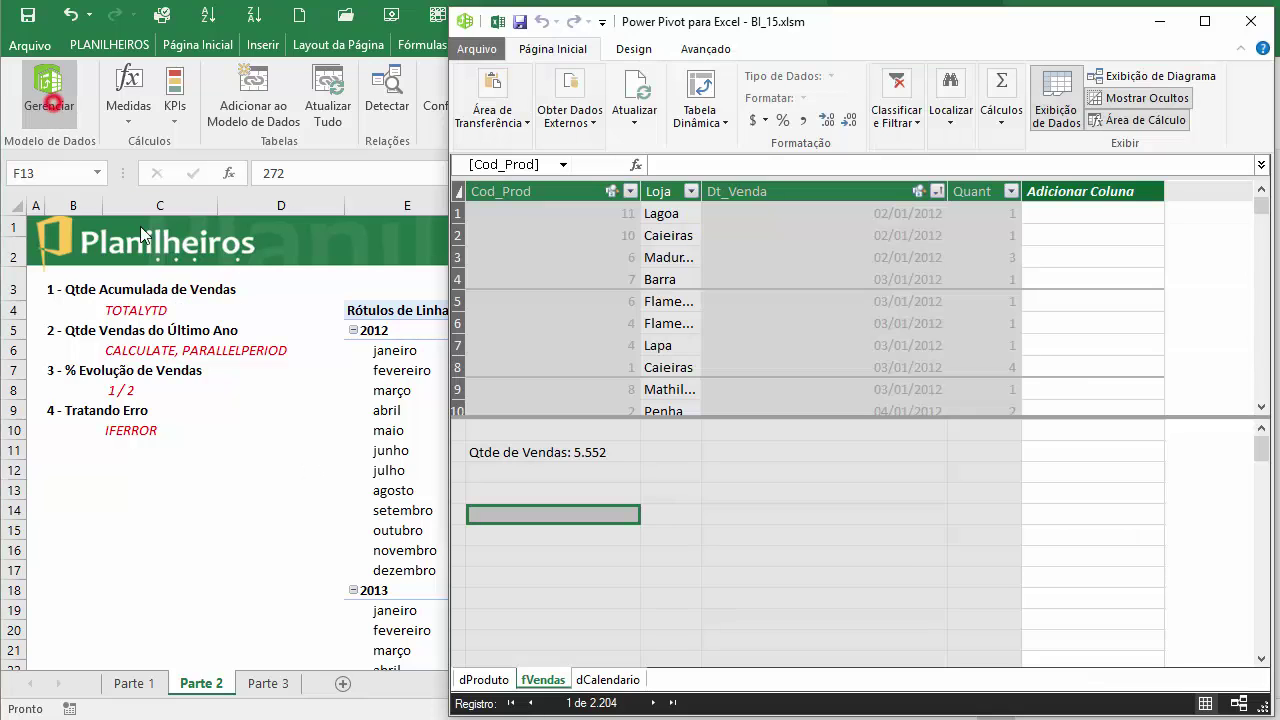
{"action": "left_click", "coordinate": [546, 472]}
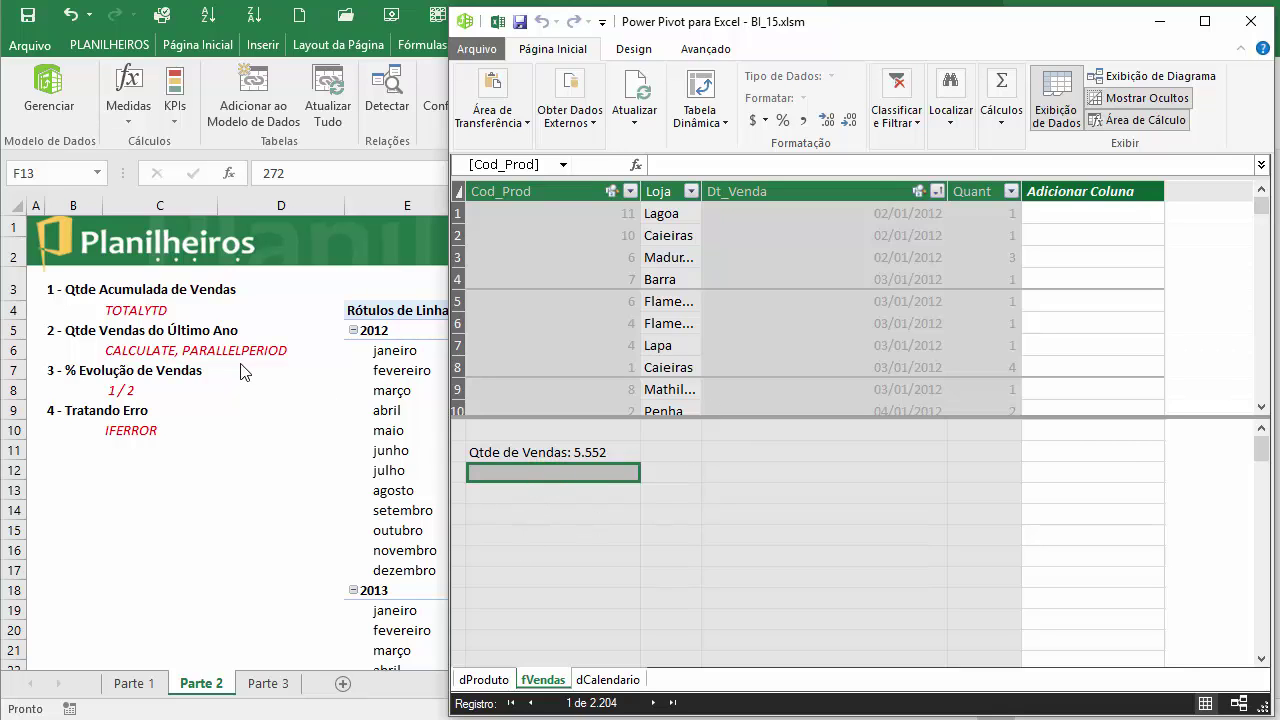
{"action": "left_click", "coordinate": [256, 412]}
Start a new measure in the fVendas table and name it Qtde Acumulada
{"action": "left_click", "coordinate": [770, 44]}
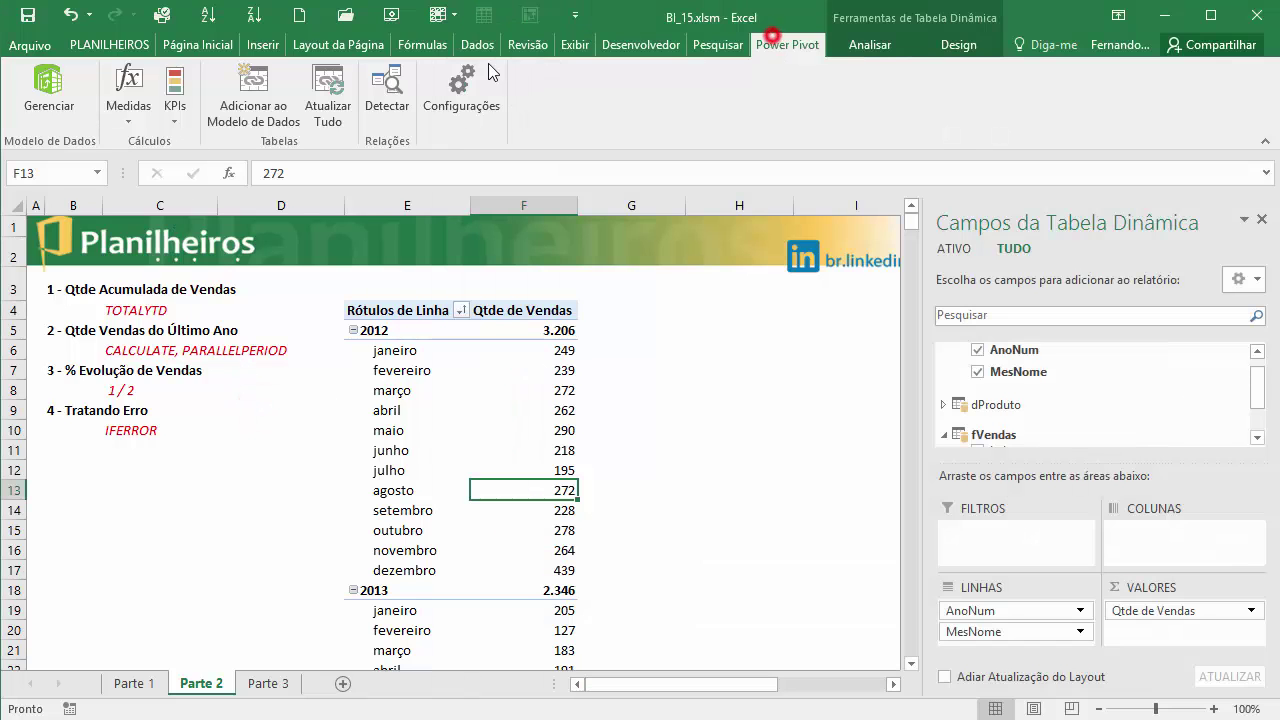
{"action": "left_click", "coordinate": [126, 120]}
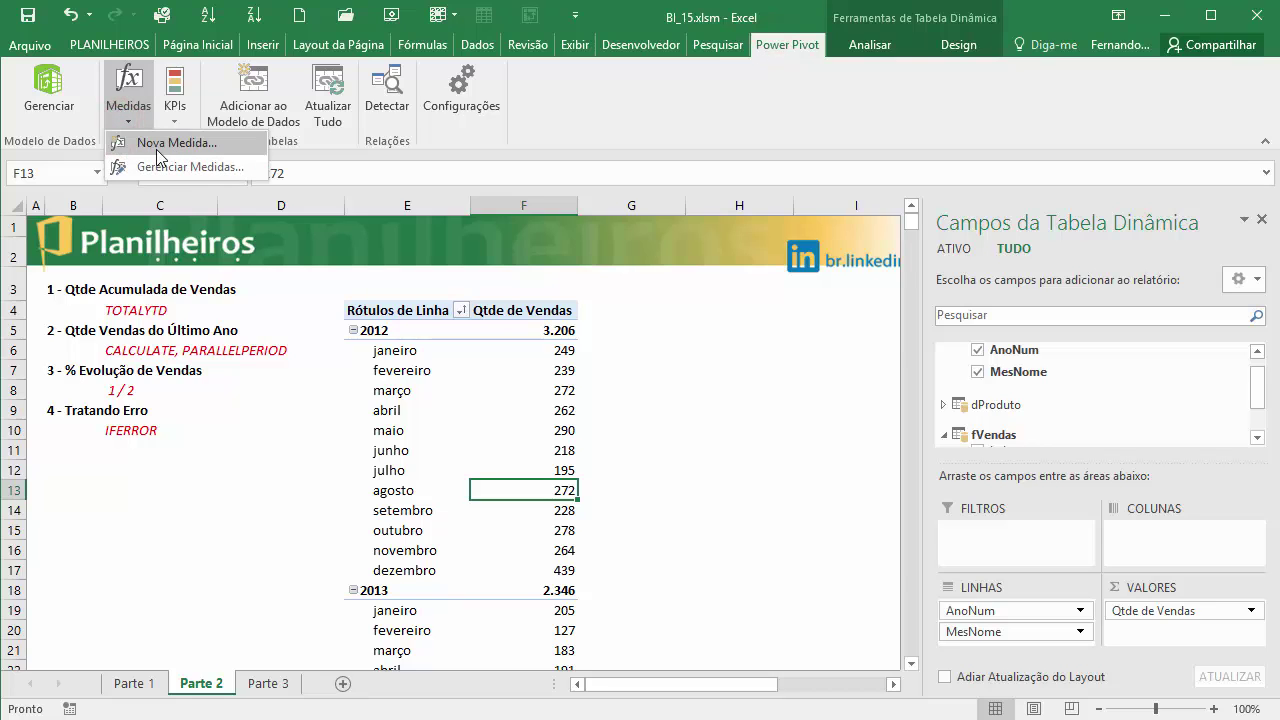
{"action": "left_click", "coordinate": [201, 149]}
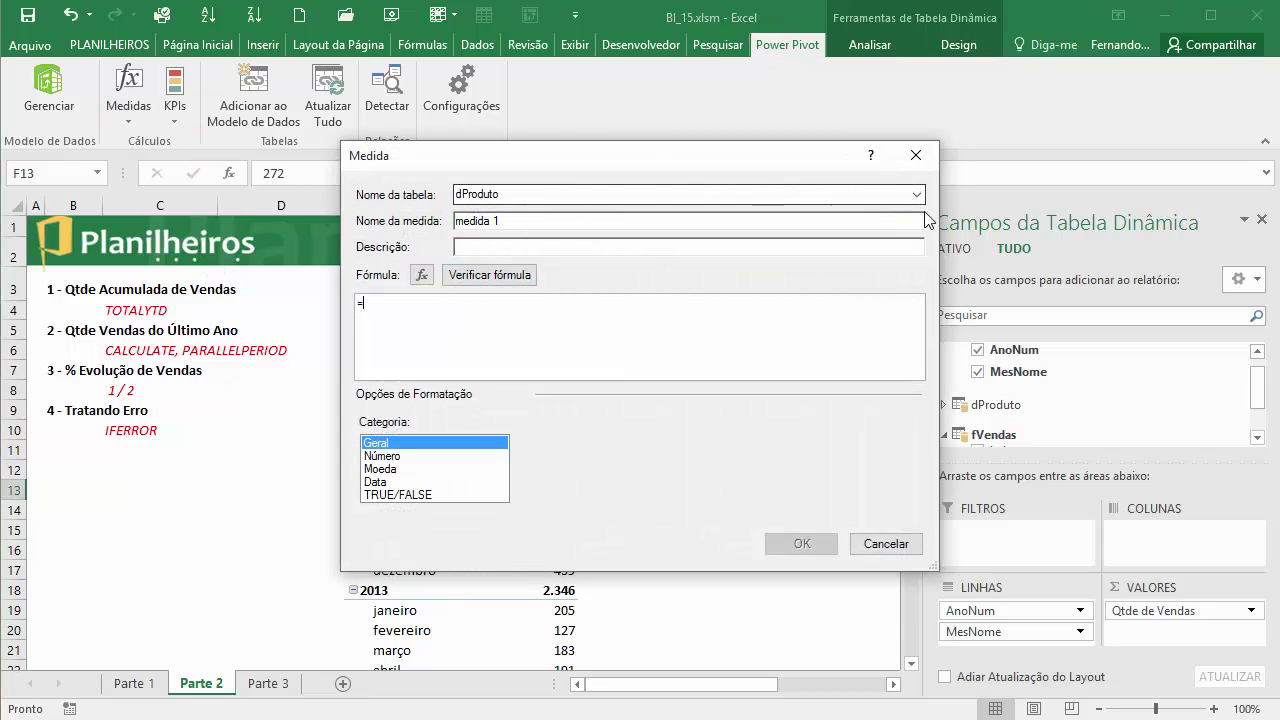
{"action": "left_click", "coordinate": [916, 197]}
{"action": "left_click", "coordinate": [488, 224]}
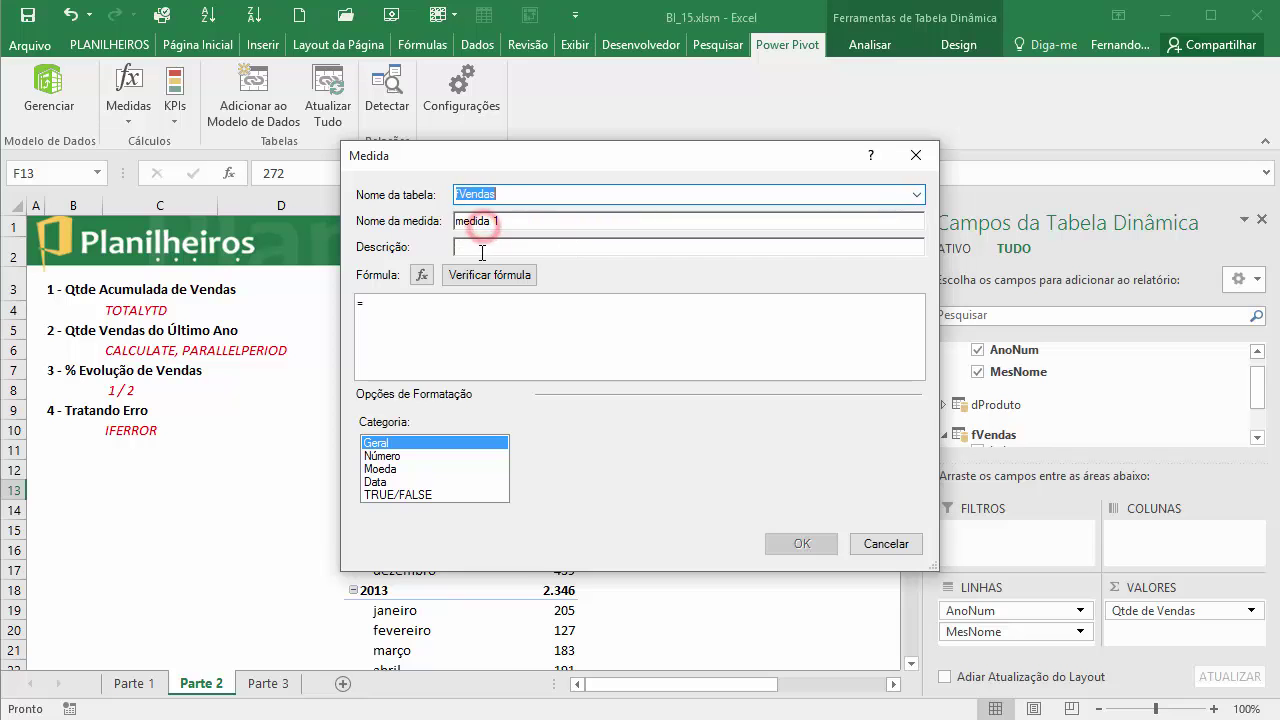
{"action": "double_click", "coordinate": [515, 220]}
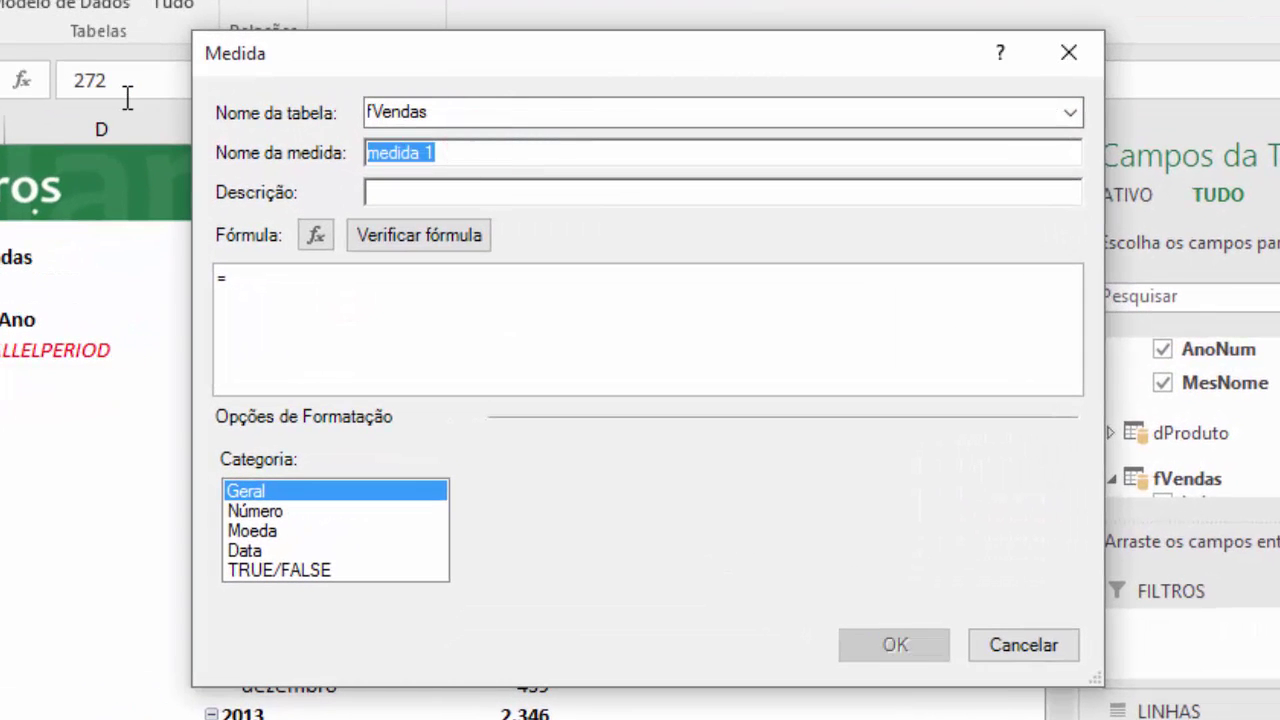
{"action": "type", "text": "Qtde"}
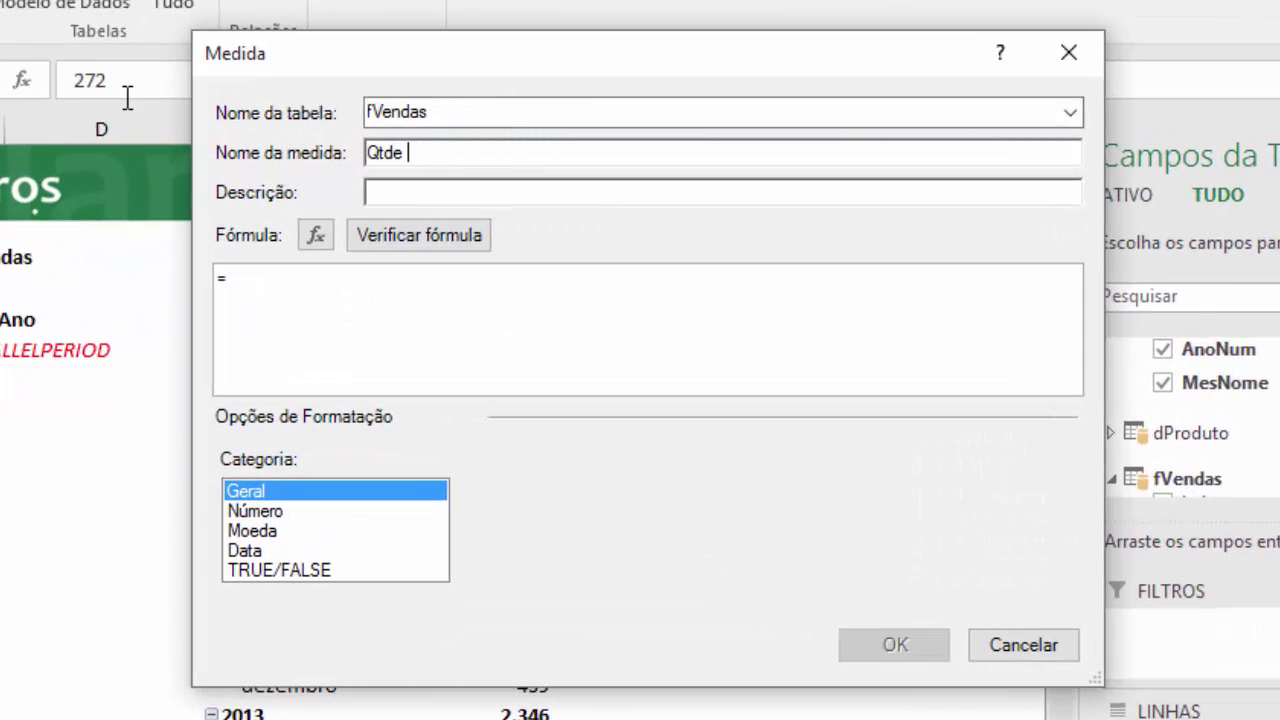
{"action": "type", "text": " Acumulada"}
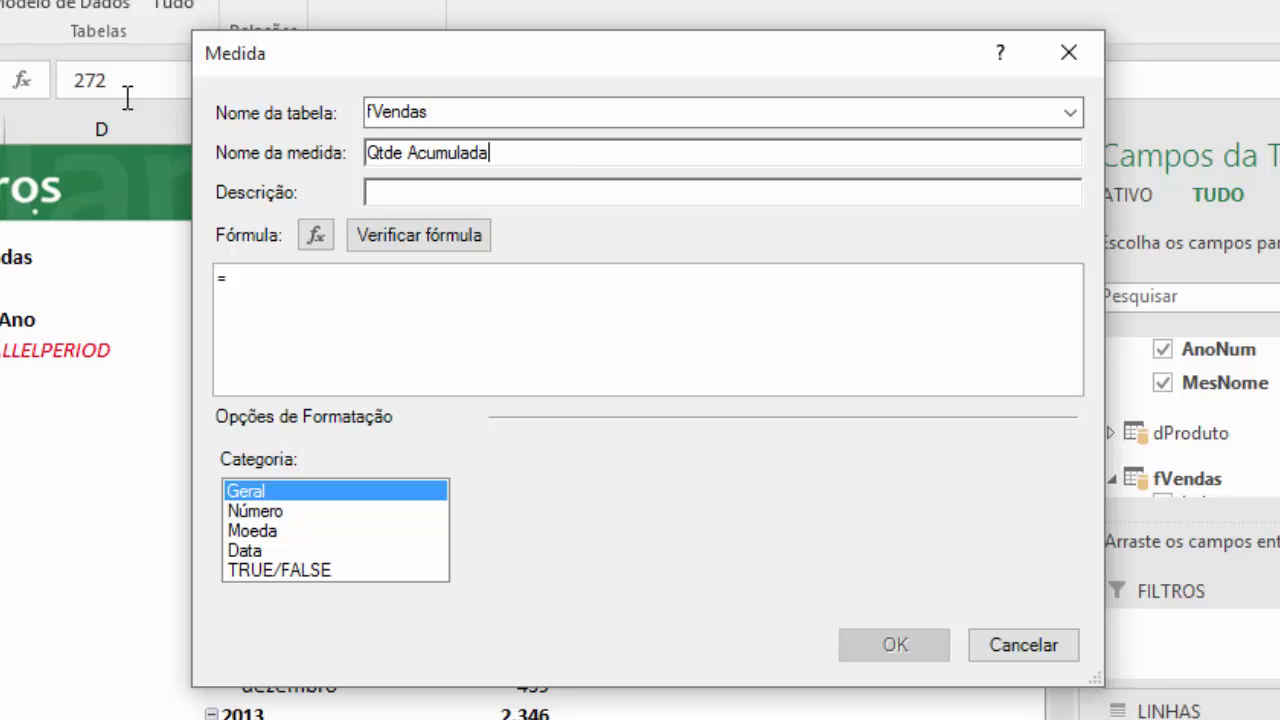
{"action": "key", "text": "Tab"}
Begin the Qtde Acumulada formula with the TOTALYTD function and use the [Qtde de Vendas] measure as its expression
{"action": "left_click", "coordinate": [306, 280]}
{"action": "type", "text": "tot"}
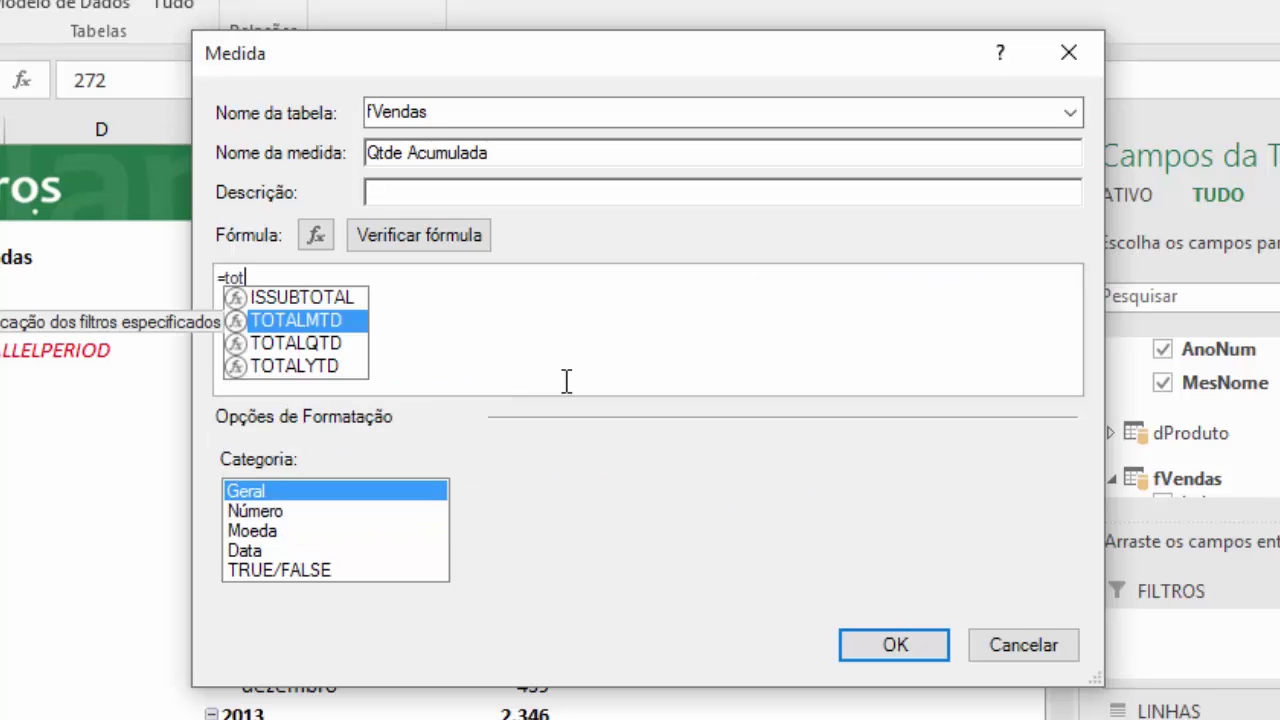
{"action": "key", "text": "Down"}
{"action": "key", "text": "Down"}
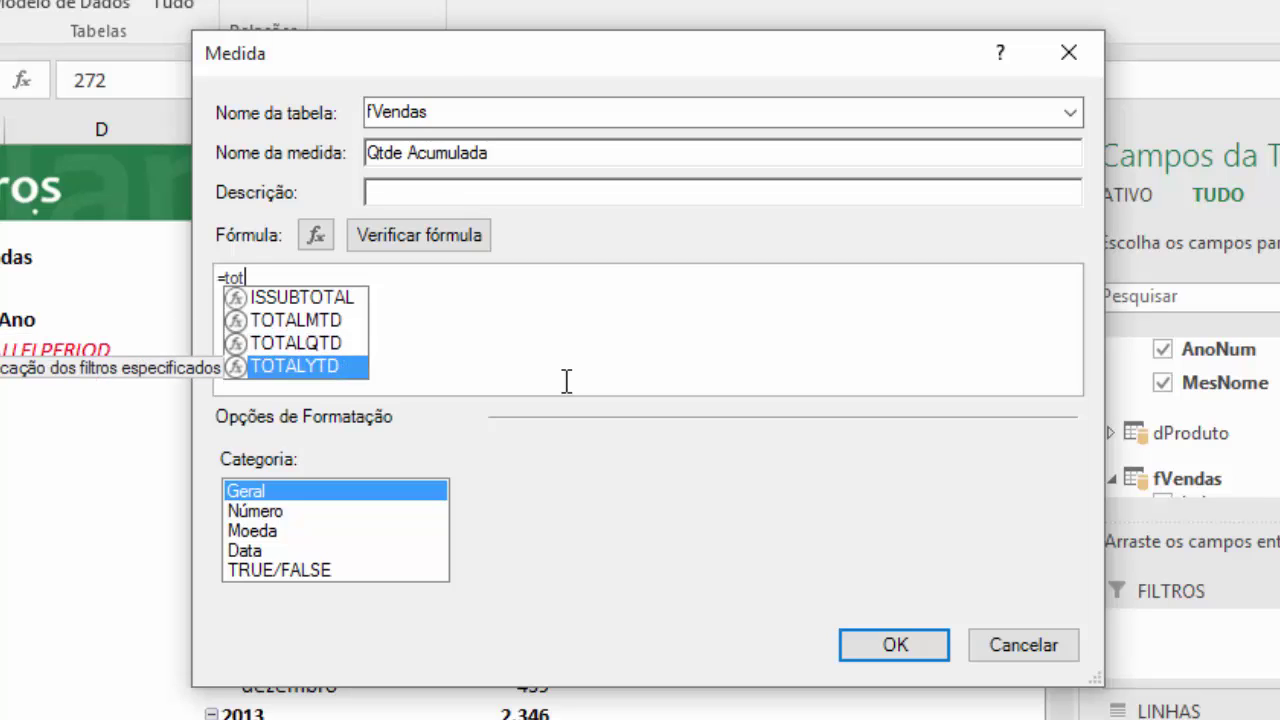
{"action": "key", "text": "Tab"}
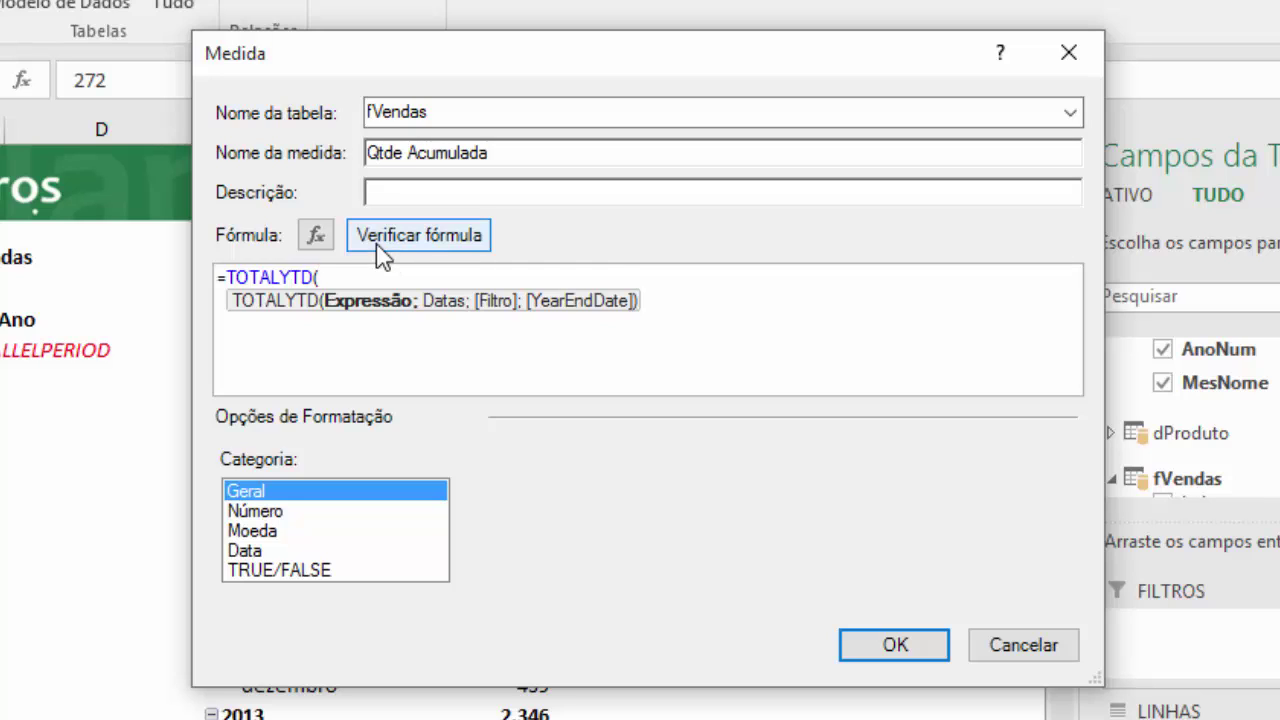
{"action": "type", "text": "["}
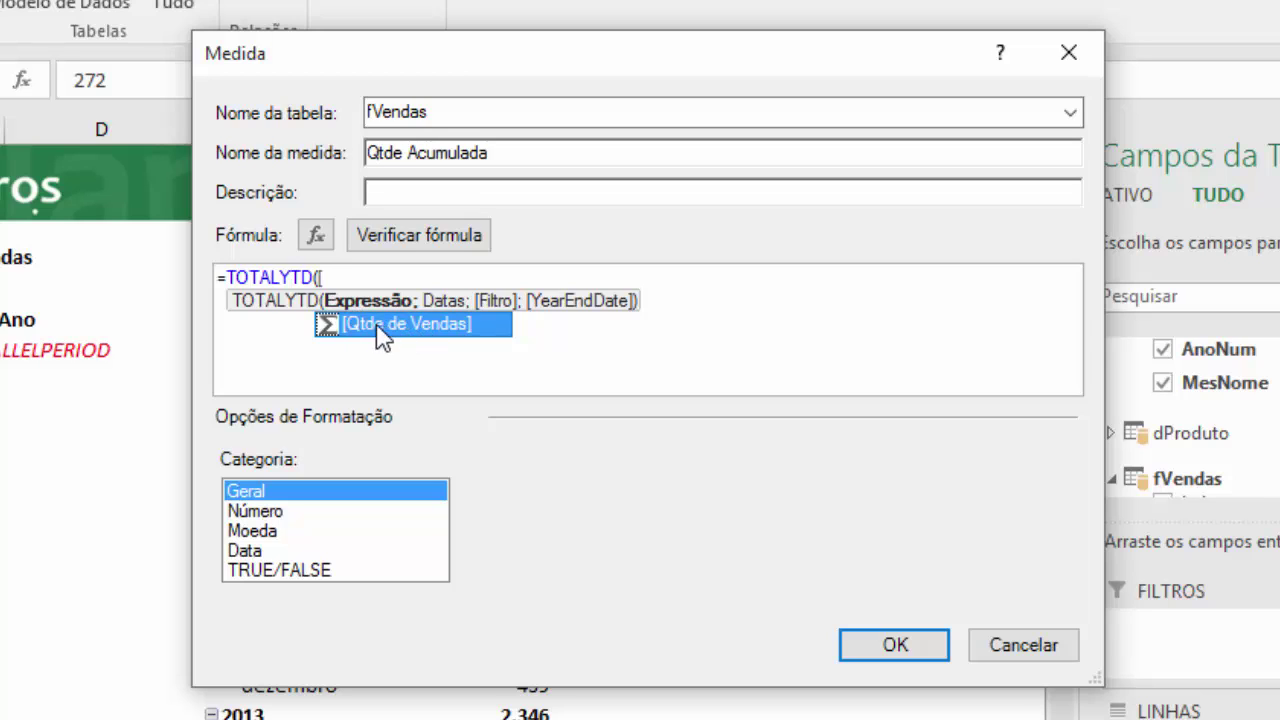
{"action": "double_click", "coordinate": [405, 335]}
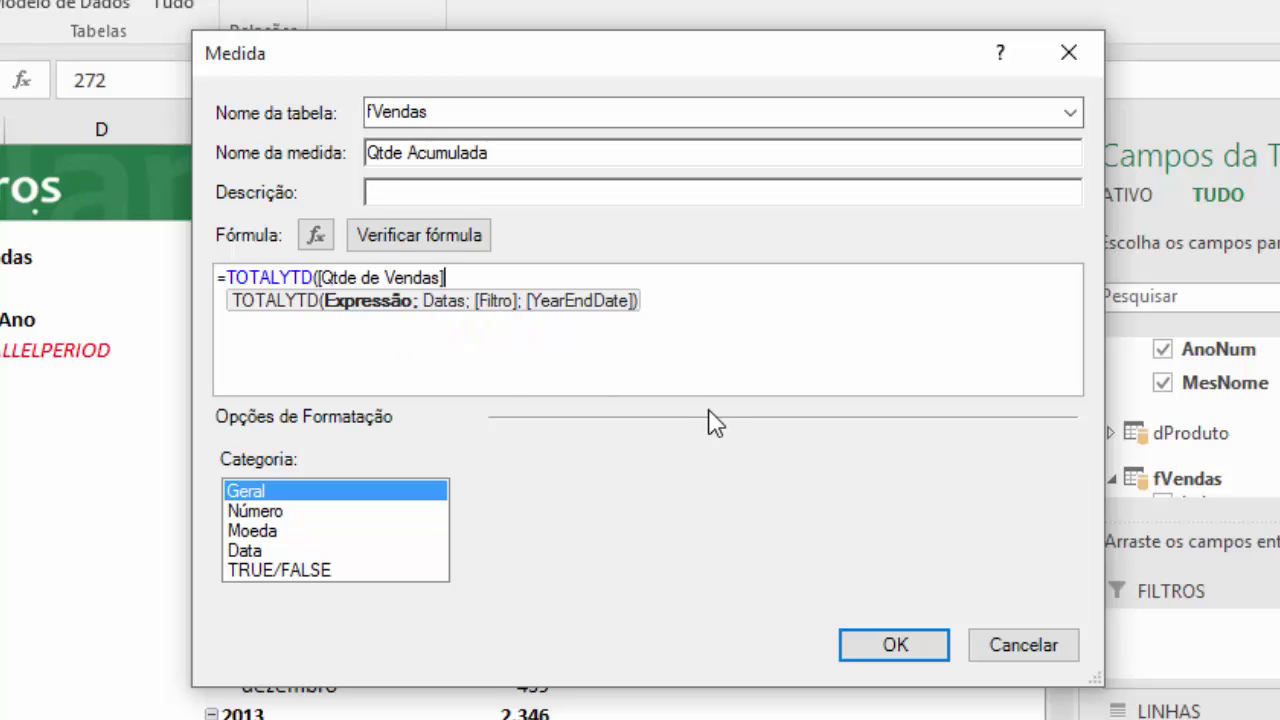
Add dCalendario[DataBase] as the dates argument of TOTALYTD, close the formula and check it for errors
{"action": "type", "text": ";"}
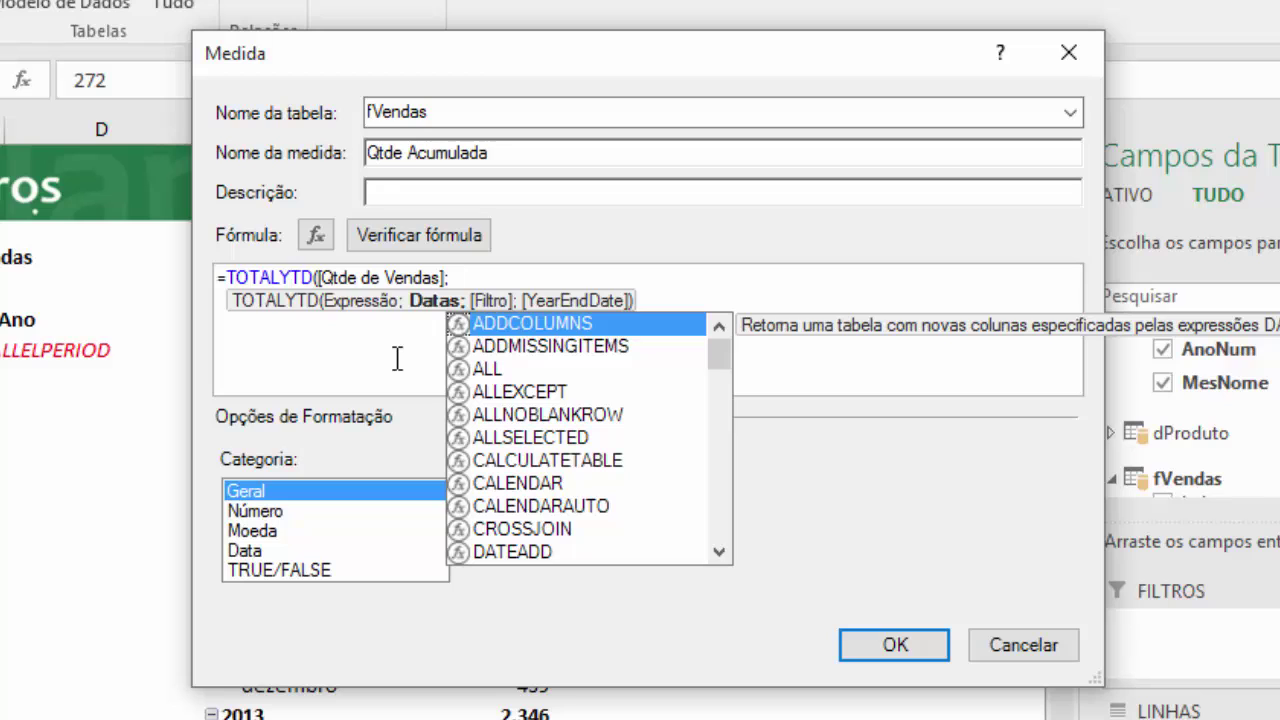
{"action": "type", "text": "dcal"}
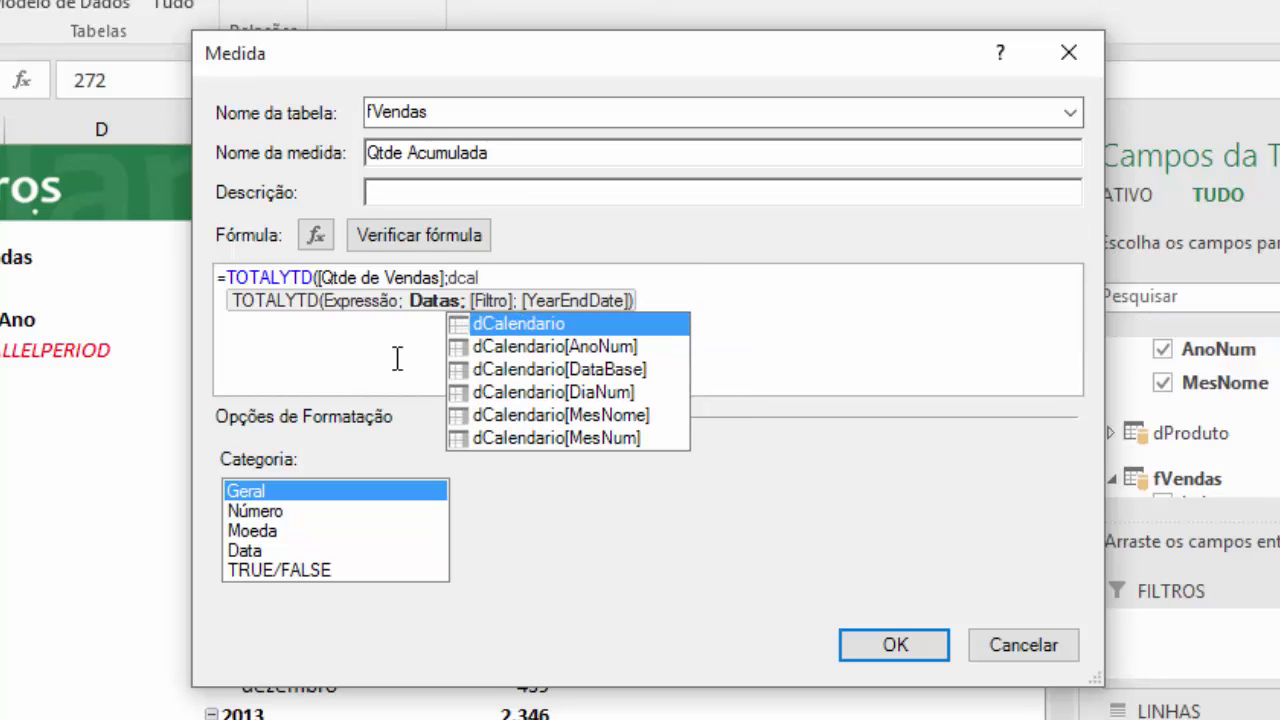
{"action": "key", "text": "Down"}
{"action": "key", "text": "Down"}
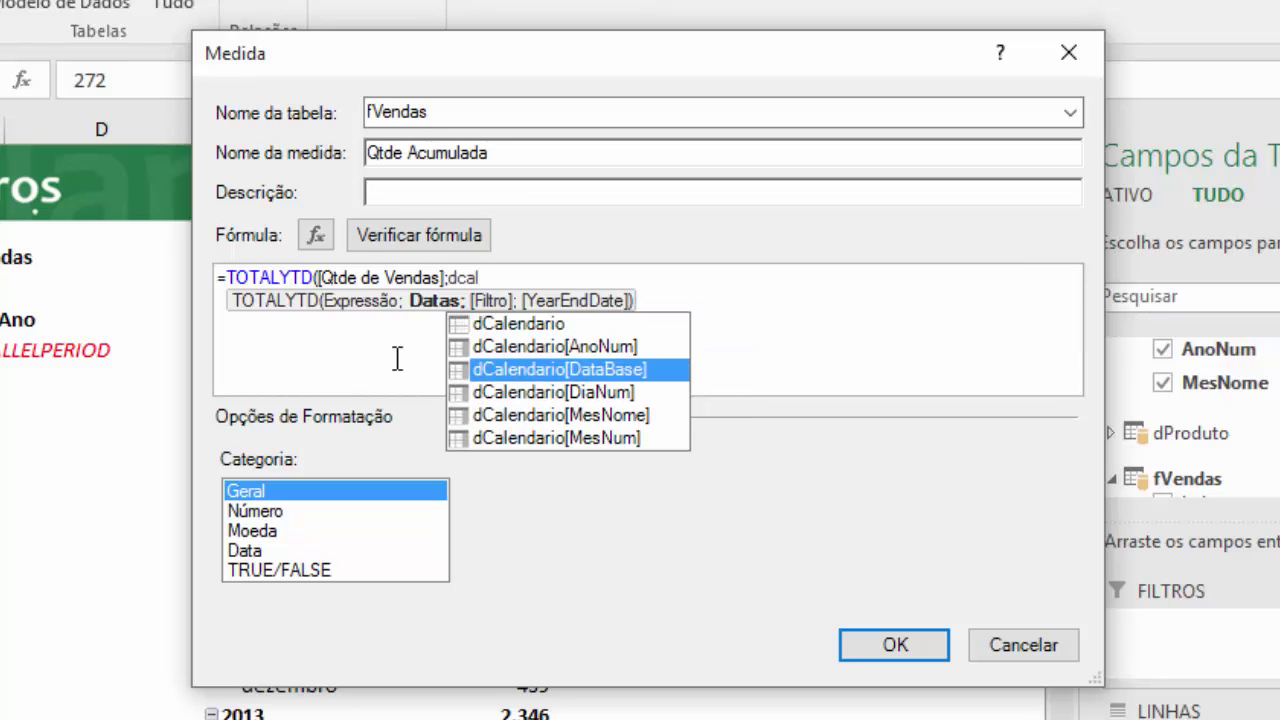
{"action": "key", "text": "Tab"}
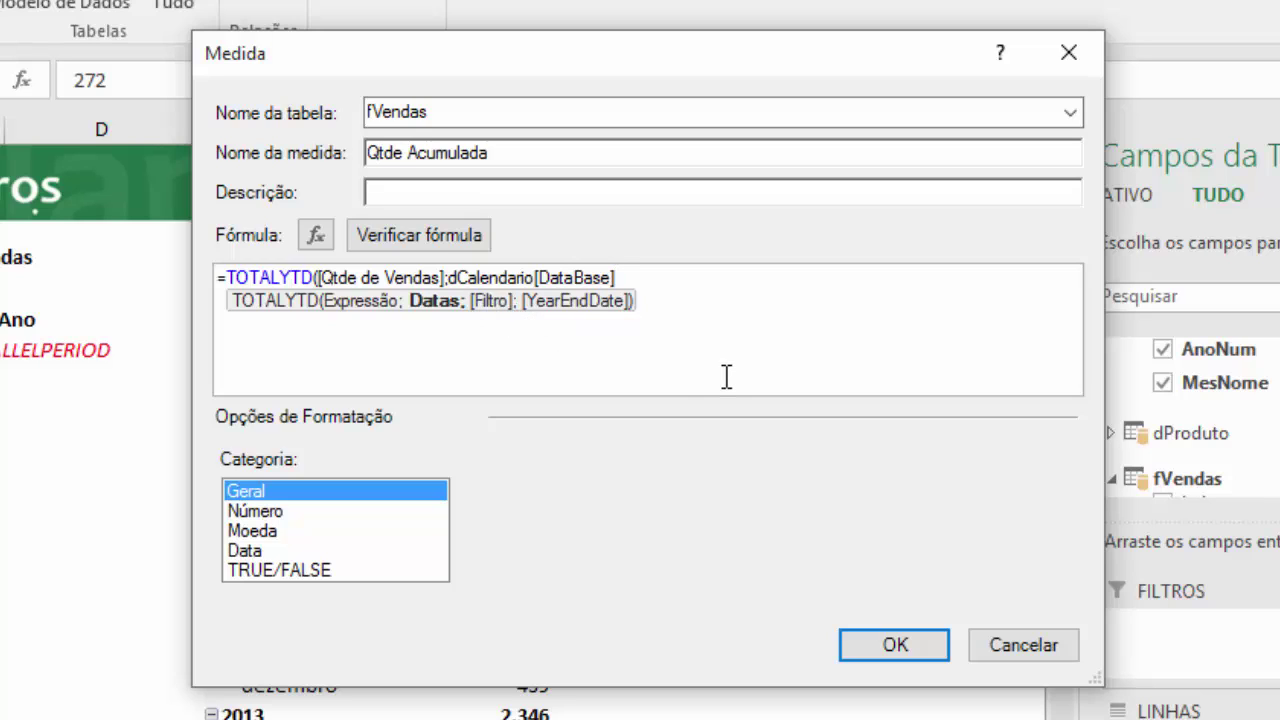
{"action": "type", "text": ")"}
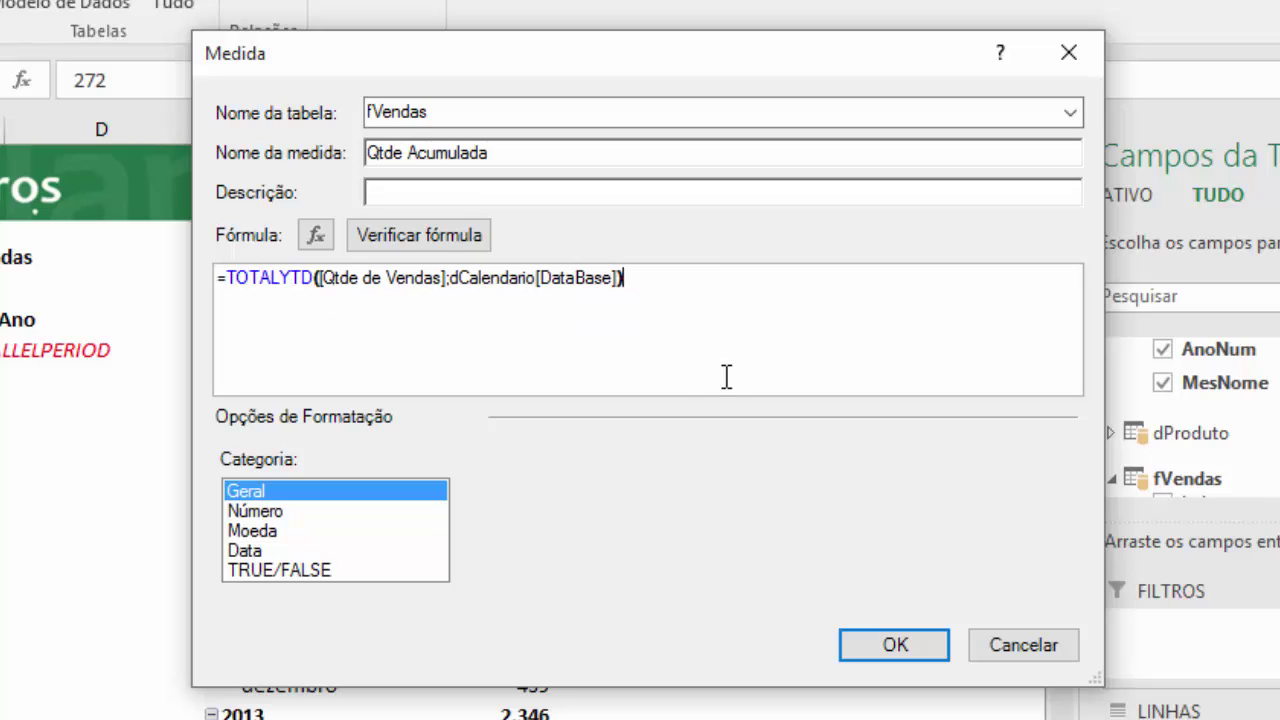
{"action": "left_click", "coordinate": [435, 222]}
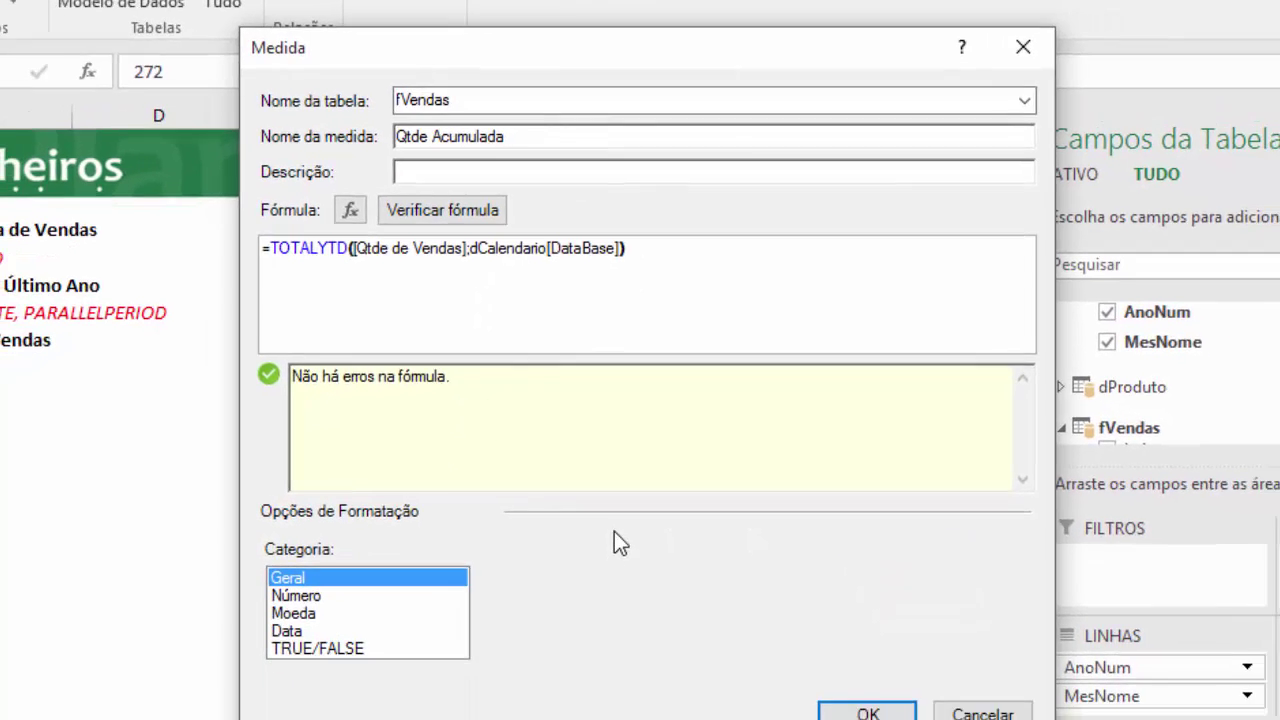
Format the Qtde Acumulada measure as a whole number (Número Inteiro) with a thousands separator and create it
{"action": "left_click", "coordinate": [362, 554]}
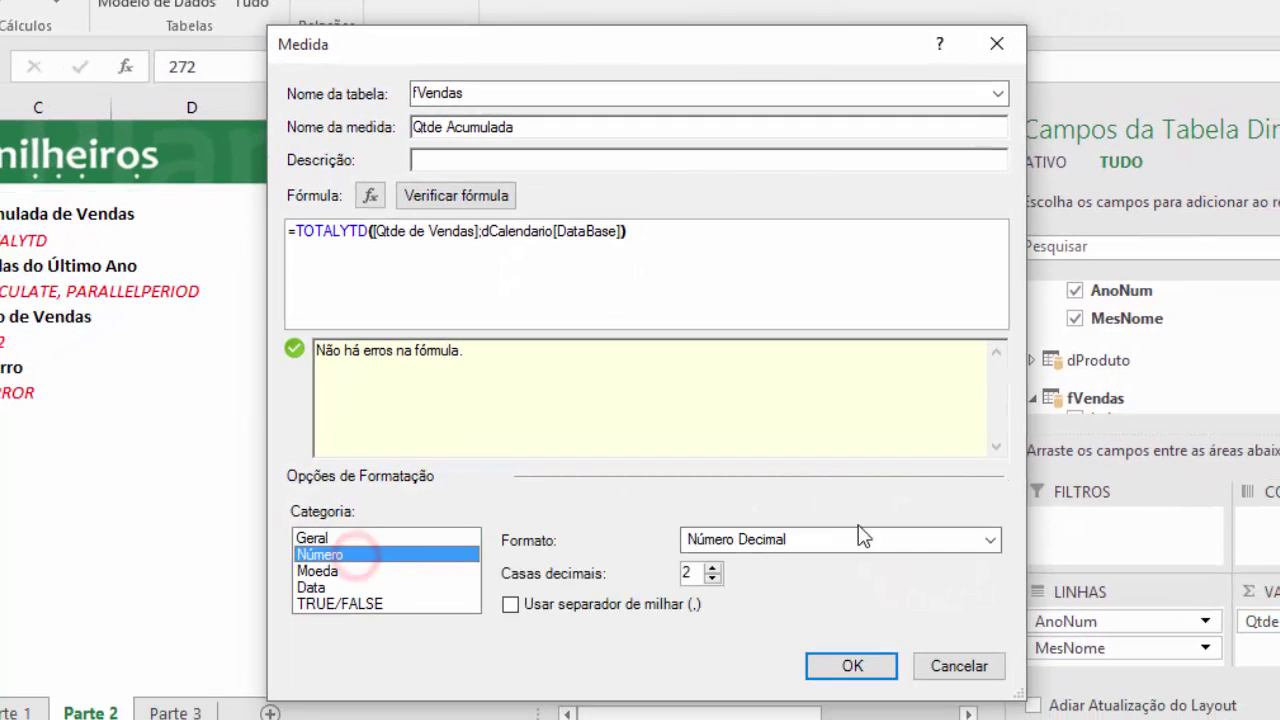
{"action": "left_click", "coordinate": [992, 539]}
{"action": "left_click", "coordinate": [740, 583]}
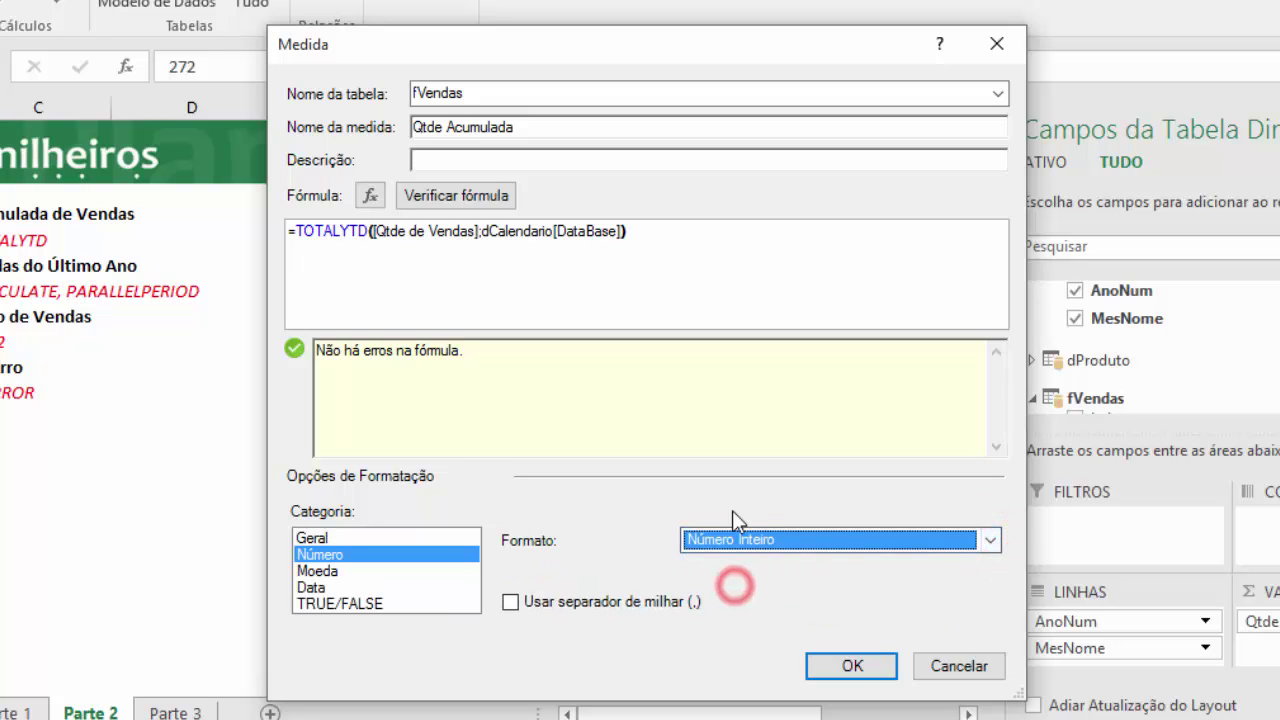
{"action": "left_click", "coordinate": [511, 602]}
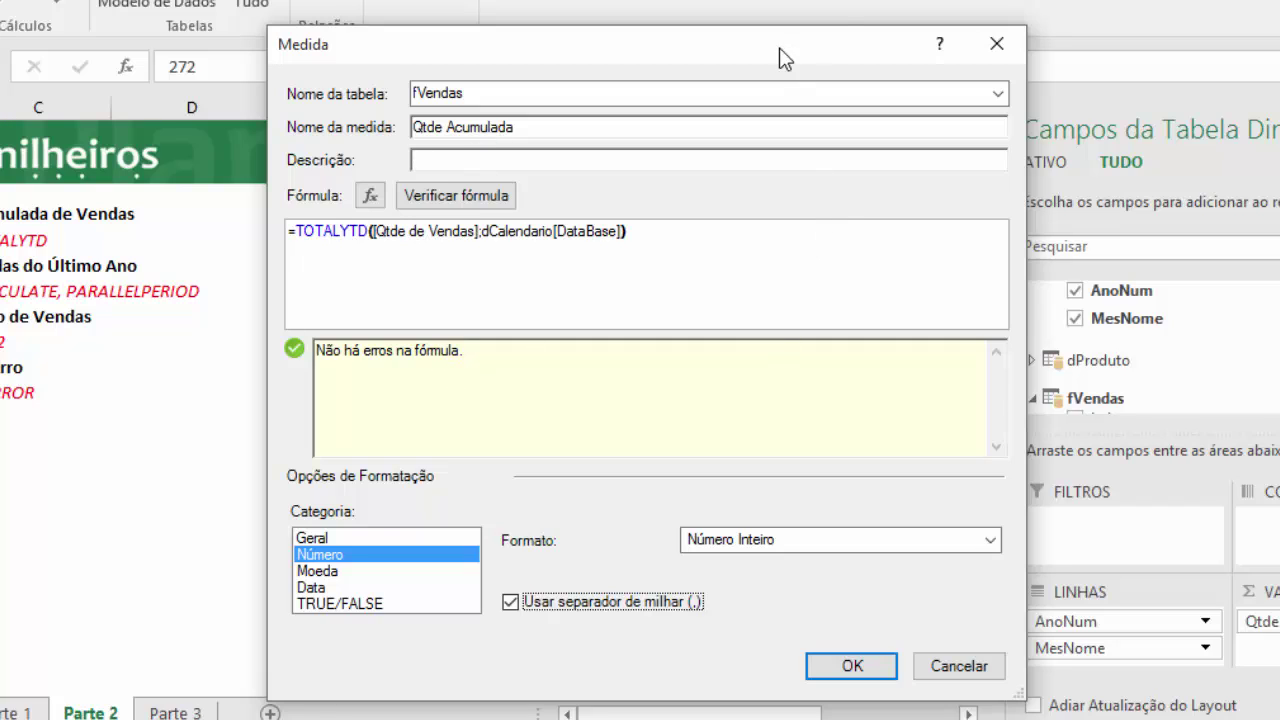
{"action": "mouse_move", "coordinate": [764, 47]}
{"action": "left_mouse_down"}
{"action": "mouse_move", "coordinate": [163, 25]}
{"action": "mouse_move", "coordinate": [731, 23]}
{"action": "left_mouse_up"}
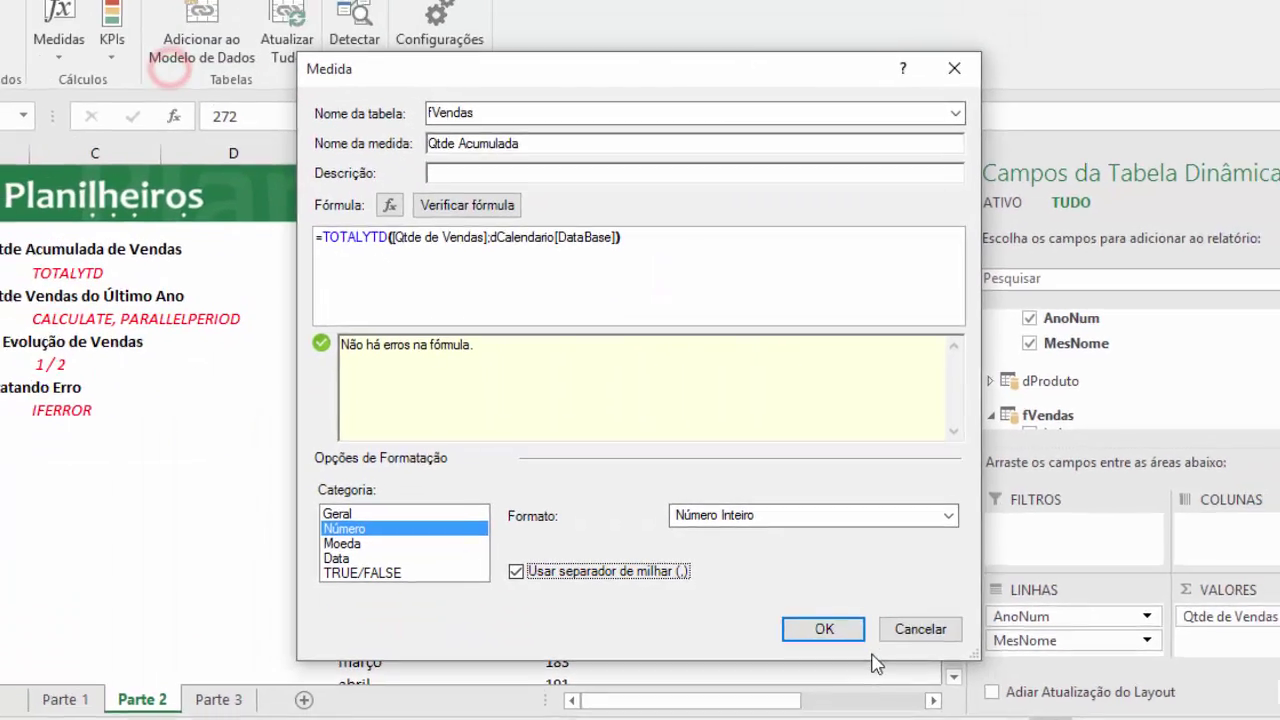
{"action": "left_click", "coordinate": [823, 628]}
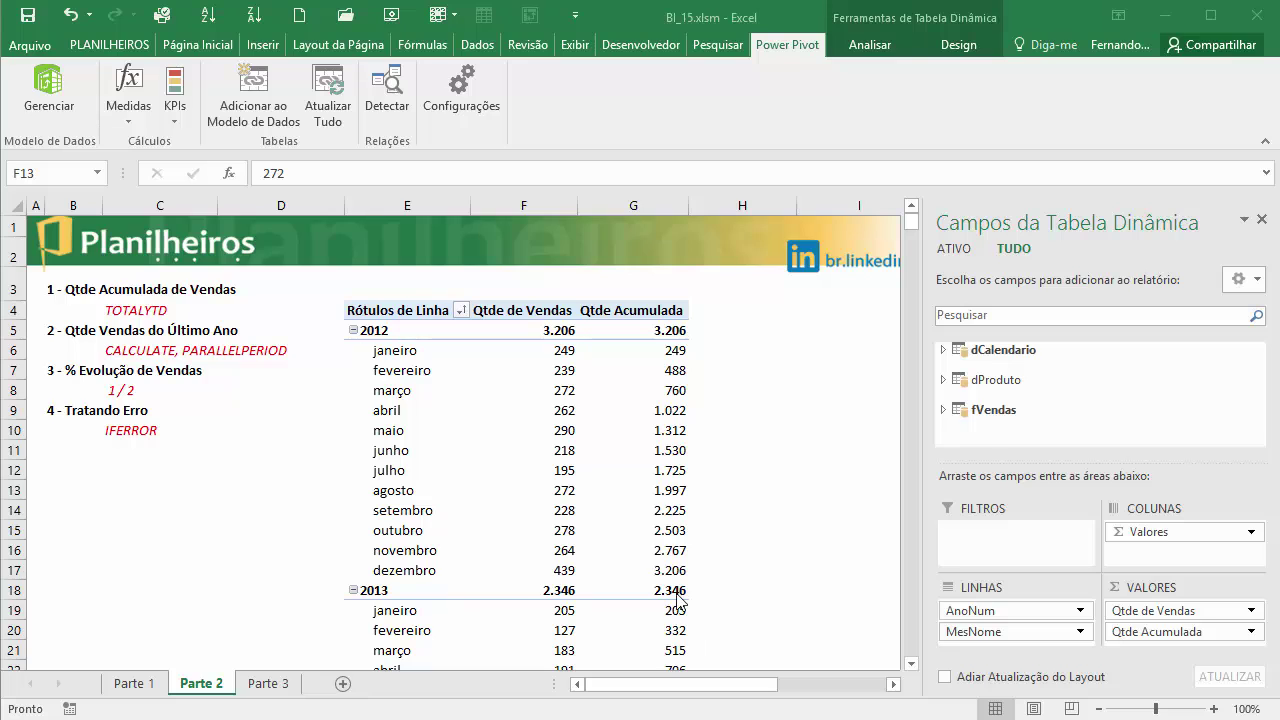
Examine the Qtde Acumulada values month by month in the PivotTable, checking how they accumulate within 2012 and 2013
{"action": "scroll", "coordinate": [678, 600], "scroll_direction": "down", "scroll_amount": 2}
{"action": "left_click", "coordinate": [665, 466]}
{"action": "left_click", "coordinate": [665, 486]}
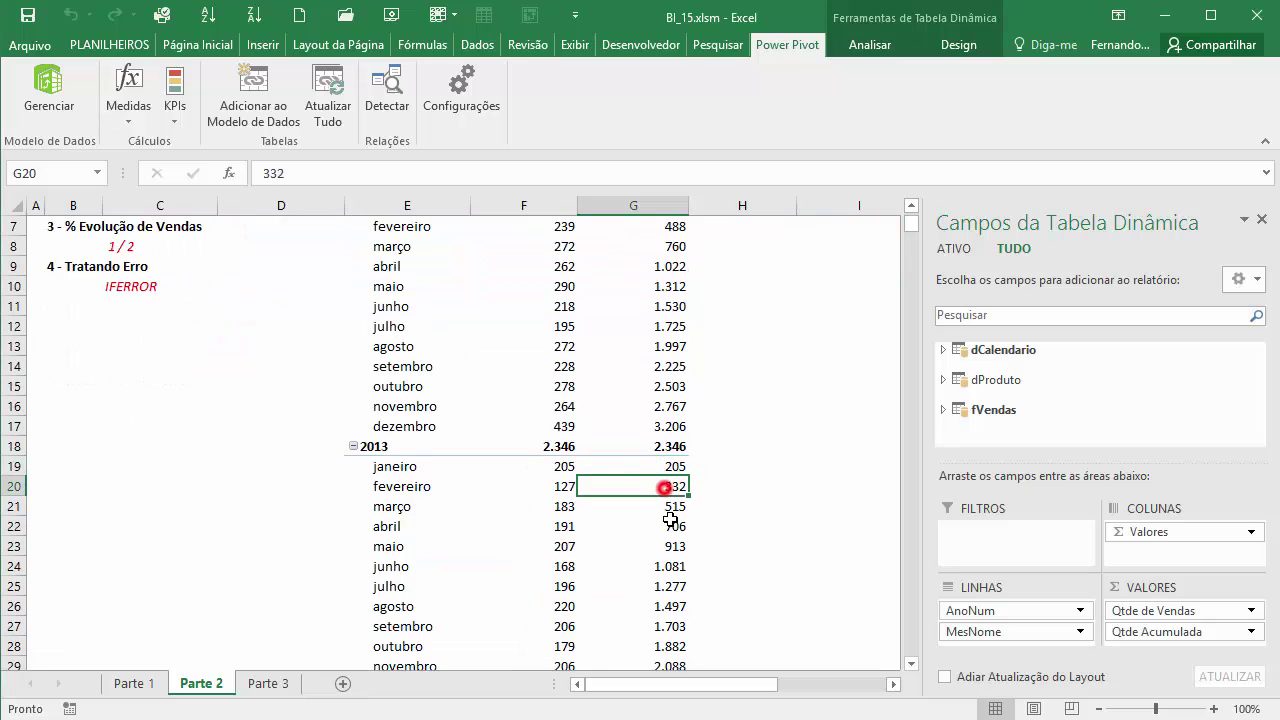
{"action": "left_click", "coordinate": [668, 524]}
{"action": "left_click", "coordinate": [669, 560]}
{"action": "left_click", "coordinate": [666, 604]}
{"action": "scroll", "coordinate": [664, 603], "scroll_direction": "down", "scroll_amount": 1}
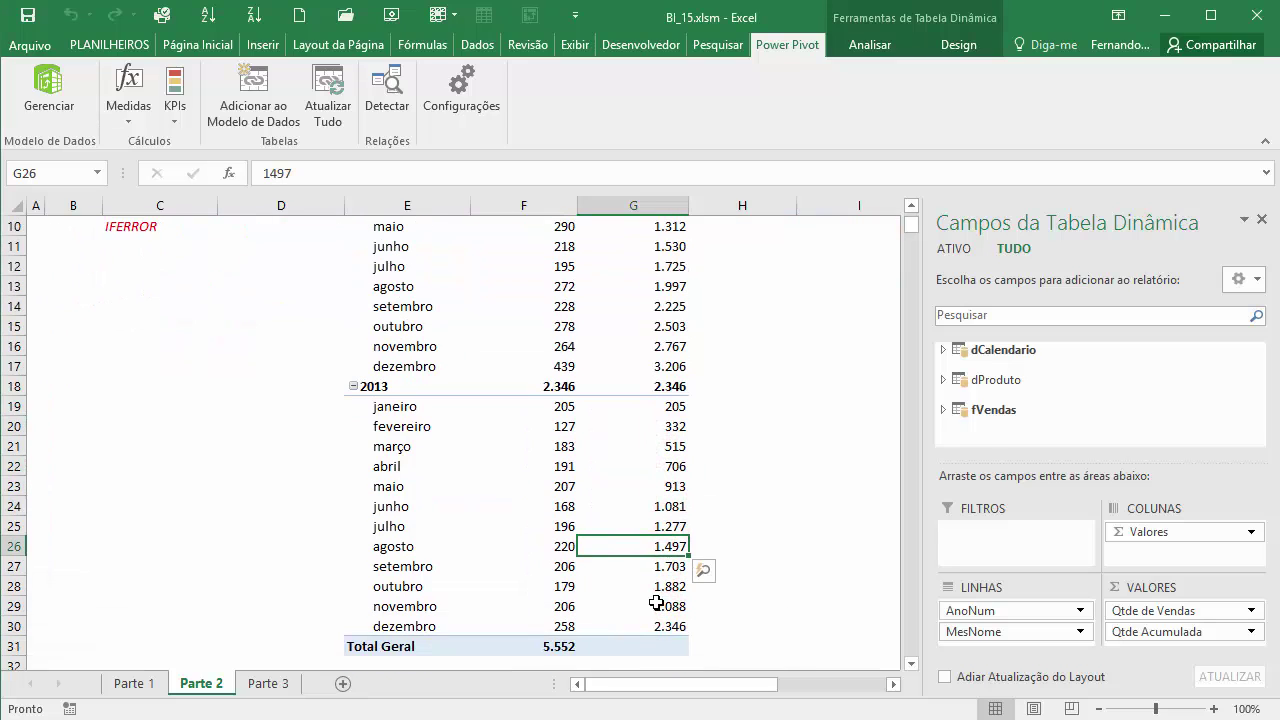
{"action": "scroll", "coordinate": [664, 572], "scroll_direction": "up", "scroll_amount": 3}
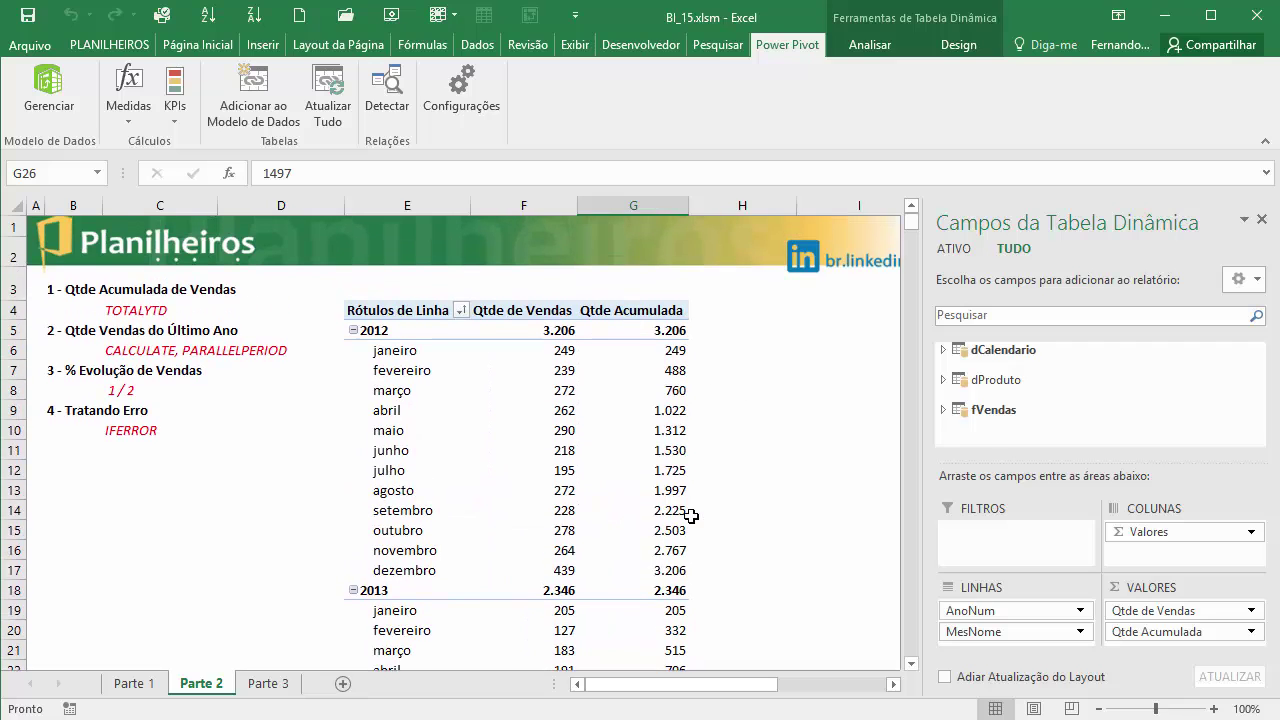
Widen the Cod_Prod column of fVendas in the Power Pivot window to read its measures in full, and return to Excel
{"action": "left_click", "coordinate": [48, 90]}
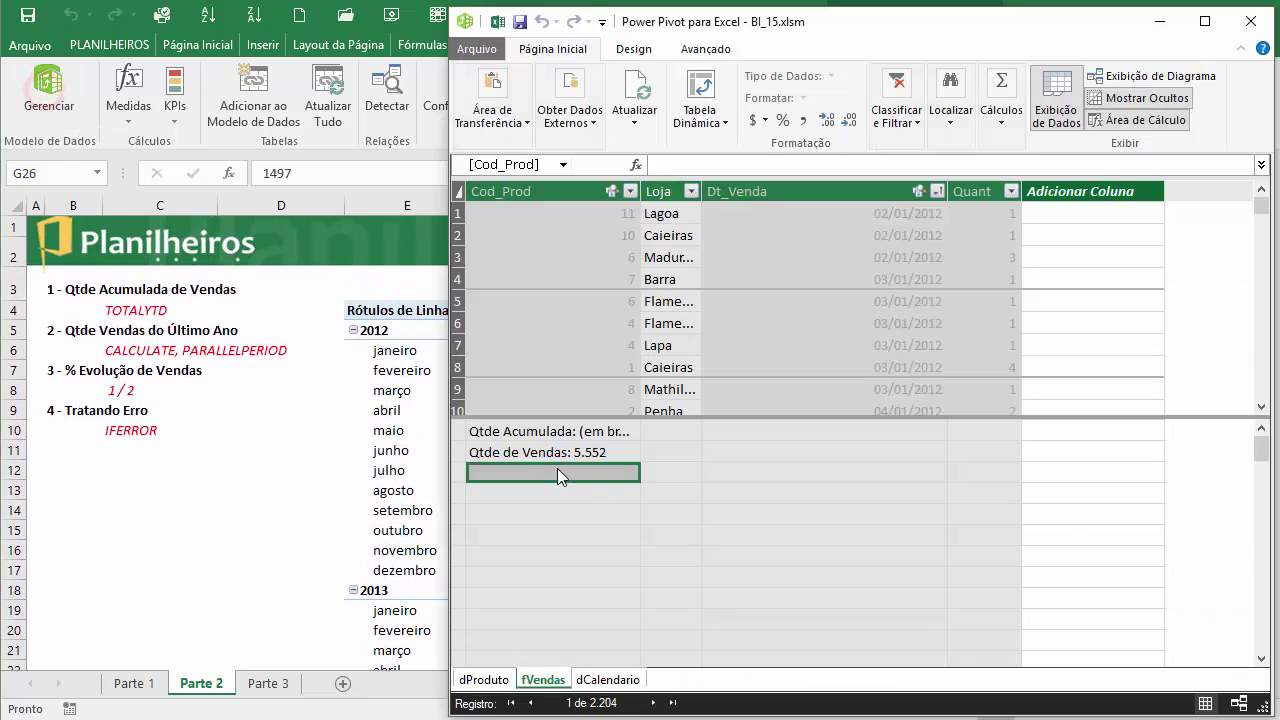
{"action": "double_click", "coordinate": [639, 186]}
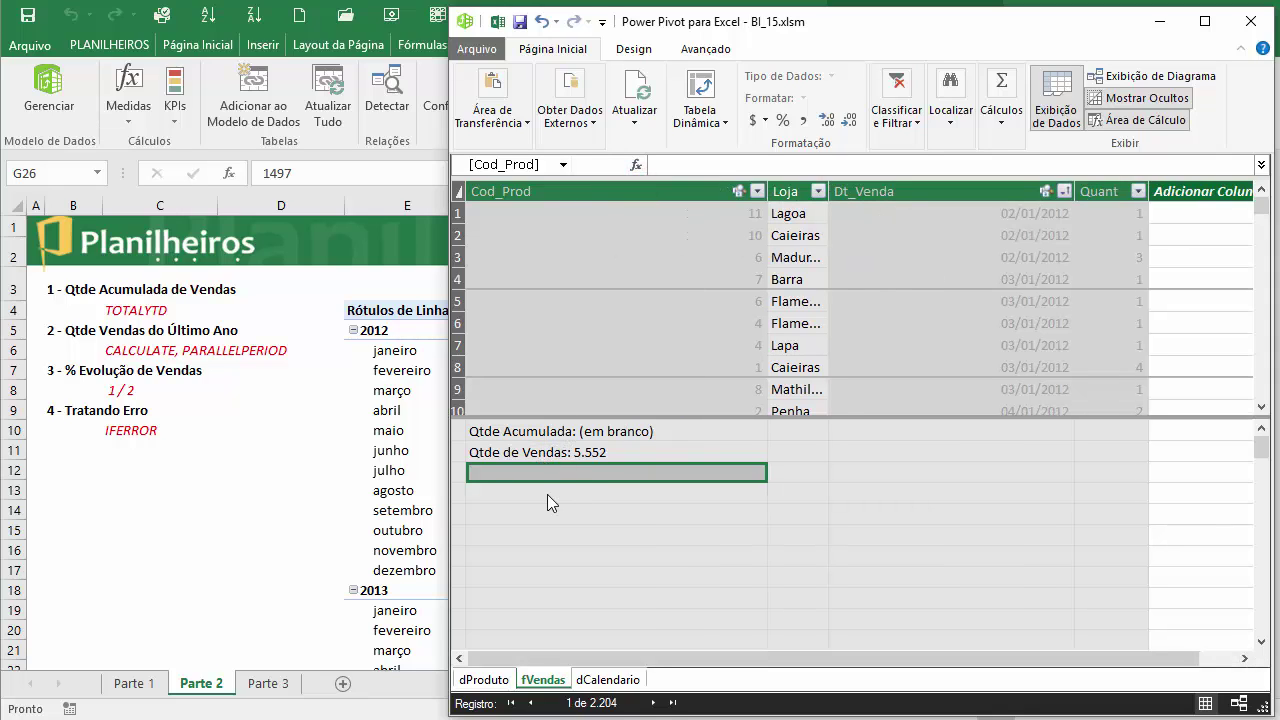
{"action": "key", "text": "alt+Tab"}
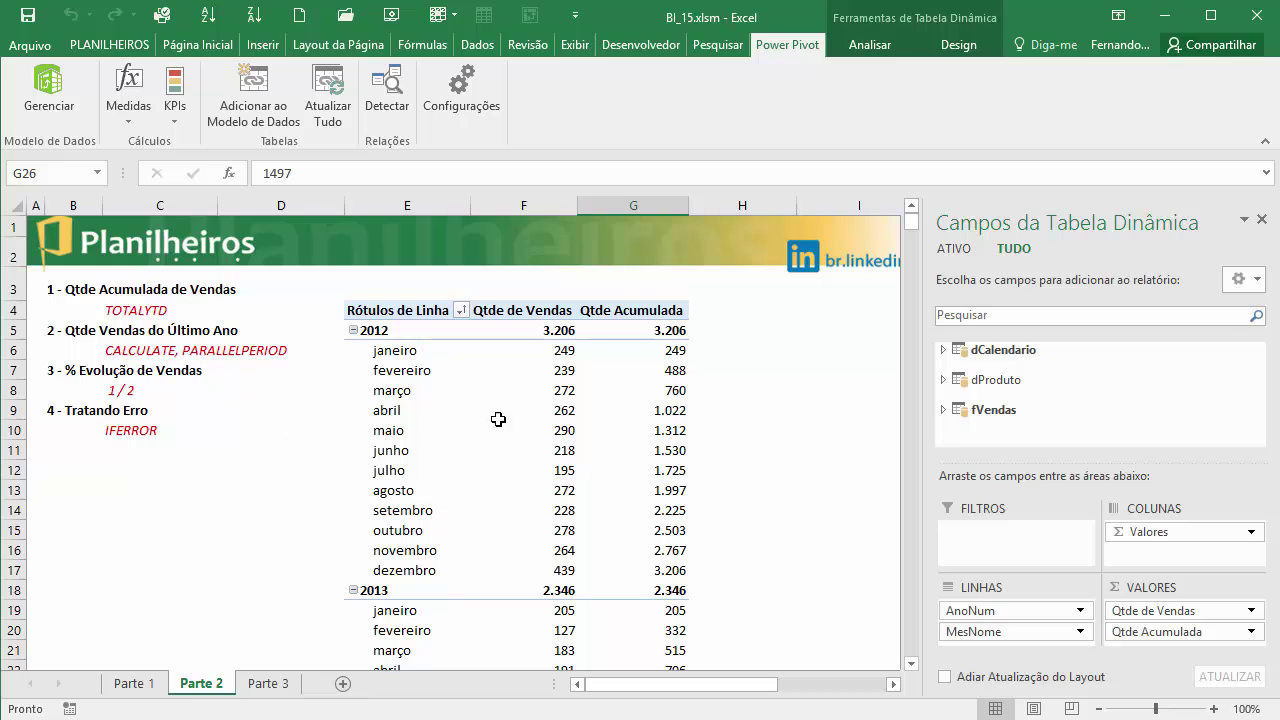
Start a new measure in the fVendas table and name it Qtde Vendas Último Ano
{"action": "left_click", "coordinate": [130, 120]}
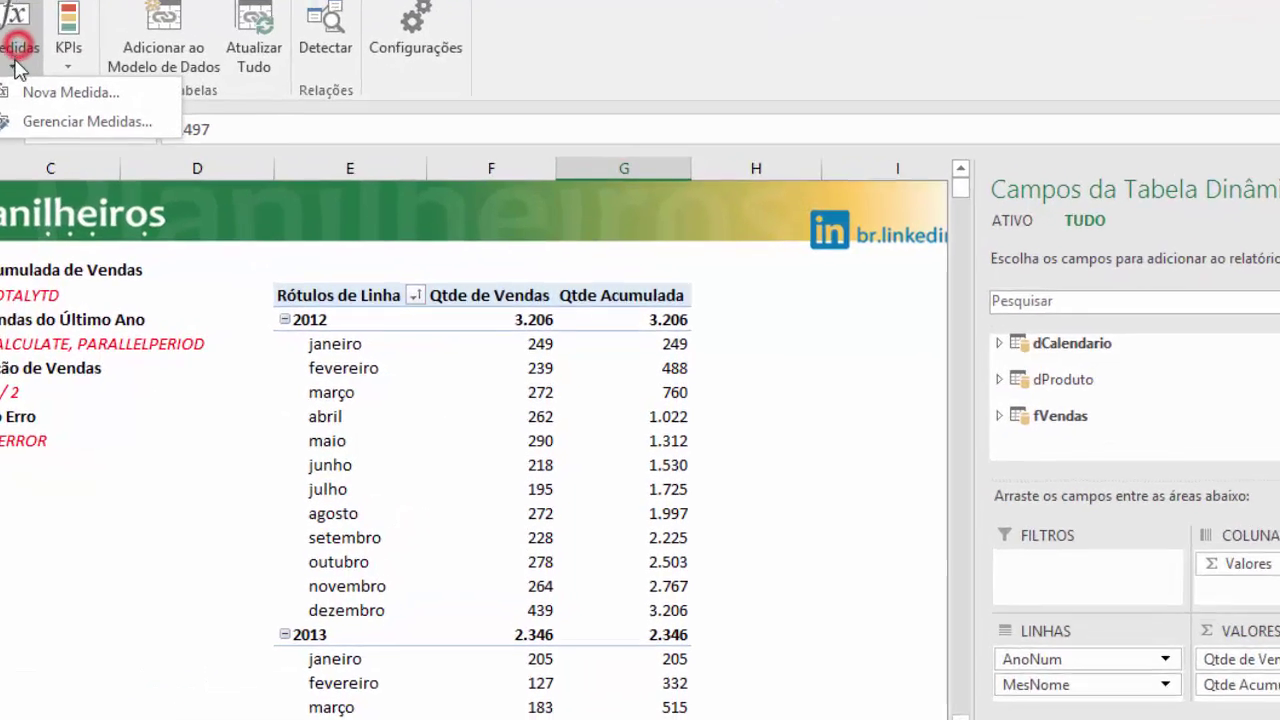
{"action": "left_click", "coordinate": [70, 92]}
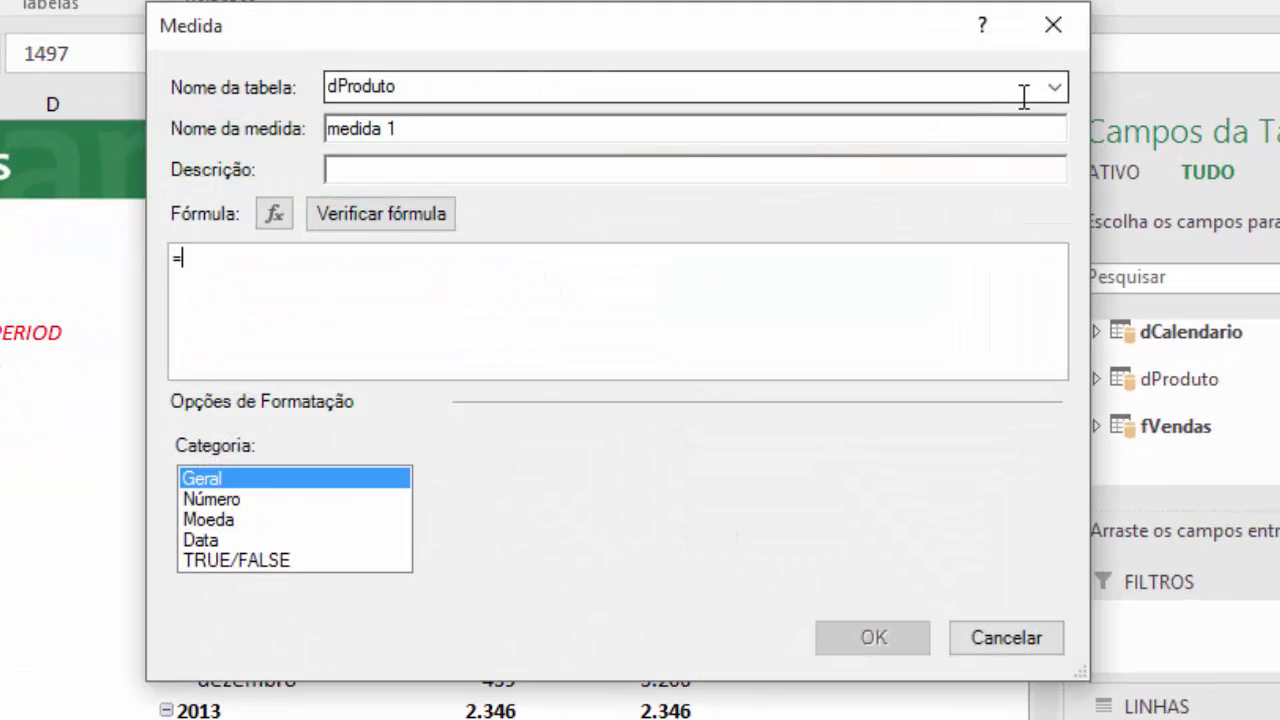
{"action": "left_click", "coordinate": [1054, 87]}
{"action": "left_click", "coordinate": [810, 132]}
{"action": "left_click", "coordinate": [420, 130]}
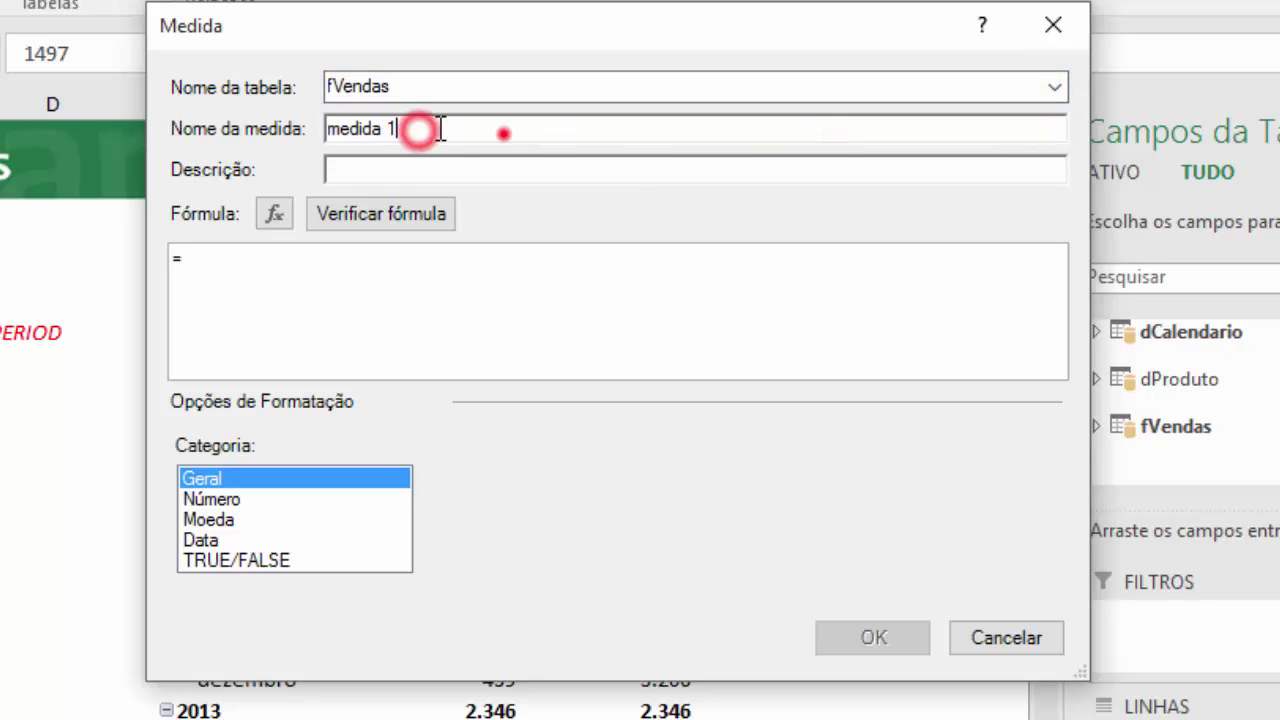
{"action": "double_click", "coordinate": [503, 131]}
{"action": "type", "text": "Qtd"}
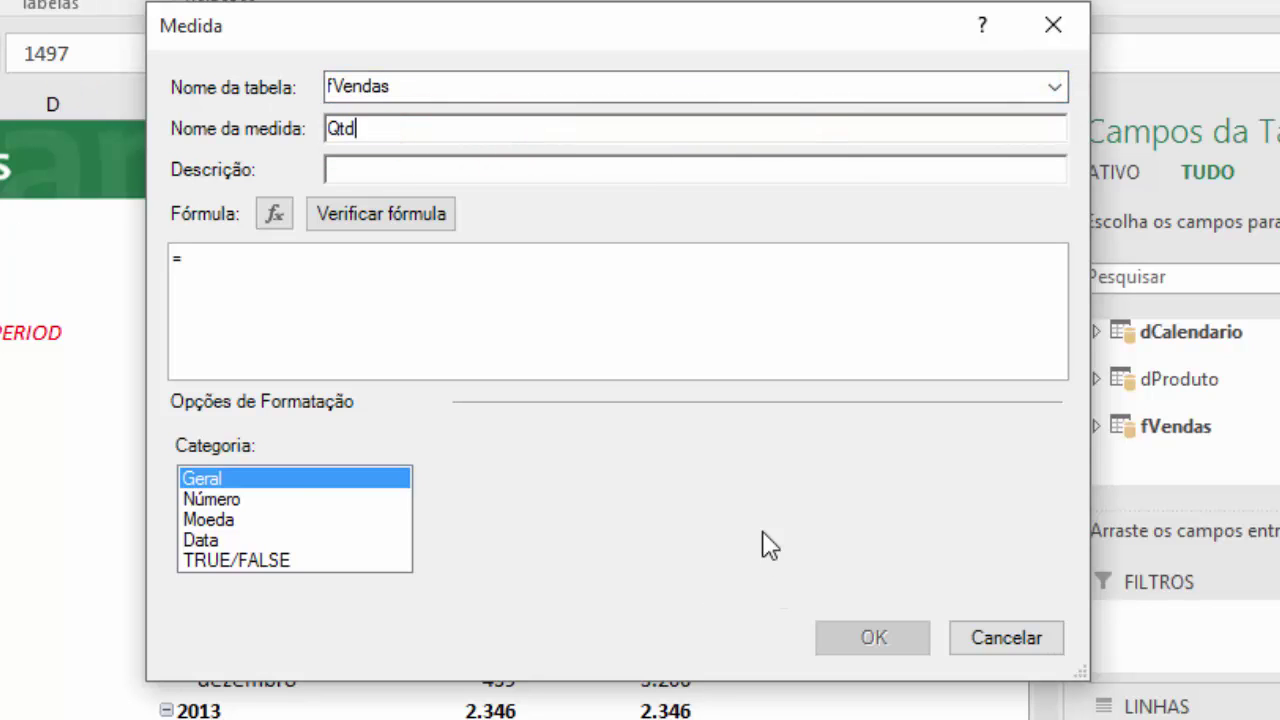
{"action": "type", "text": "e Vendas"}
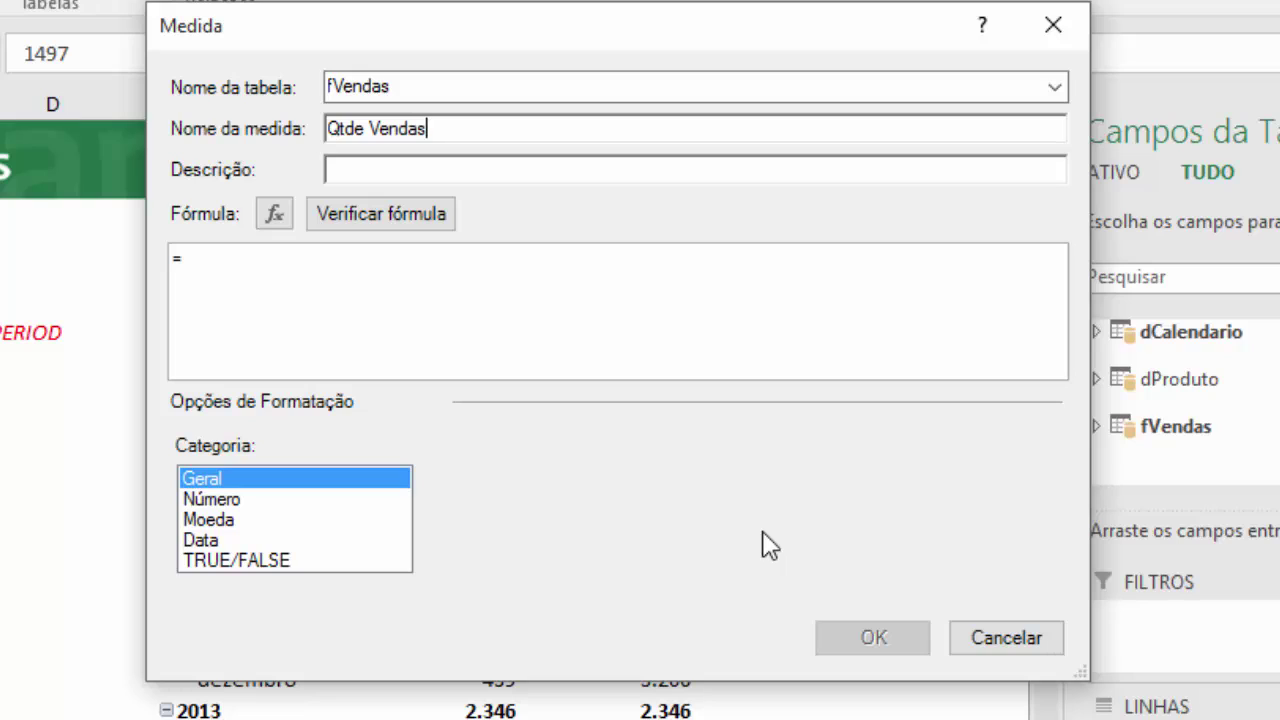
{"action": "type", "text": " Úli"}
{"action": "type", "text": "ltimo Ano"}
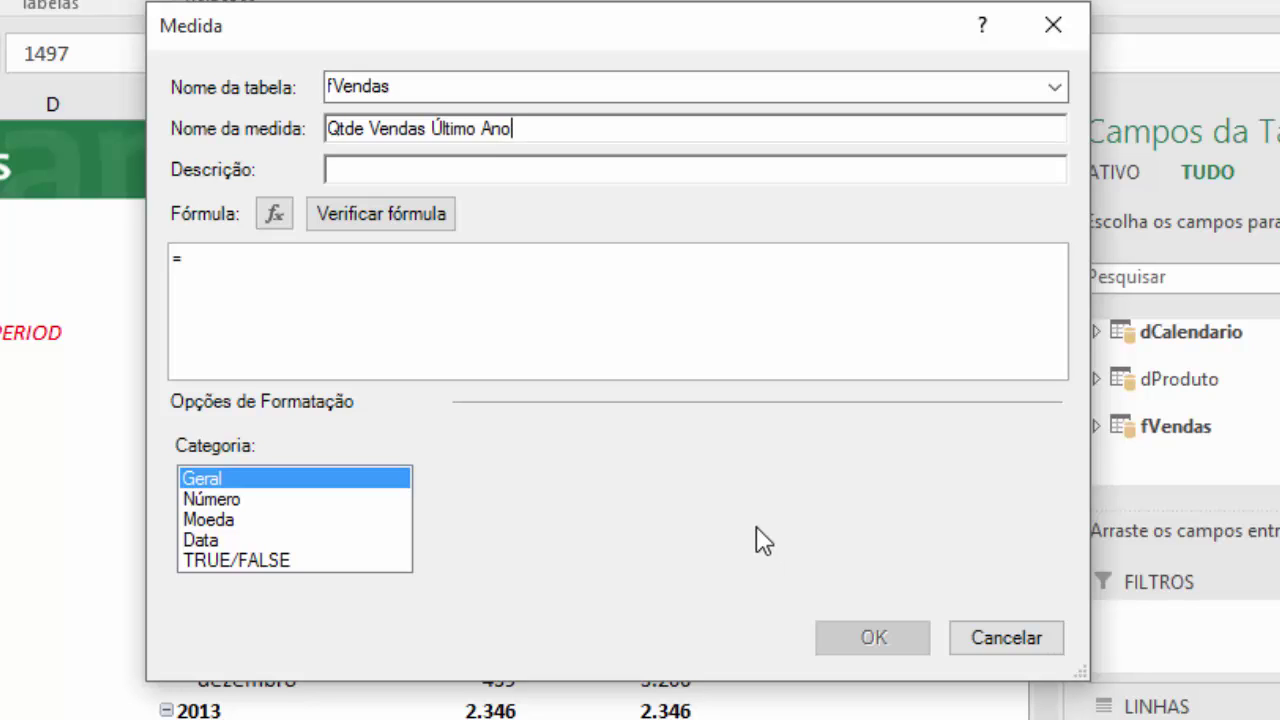
Start the measure's formula with CALCULATE, using the [Qtde de Vendas] measure as its expression
{"action": "left_click", "coordinate": [188, 268]}
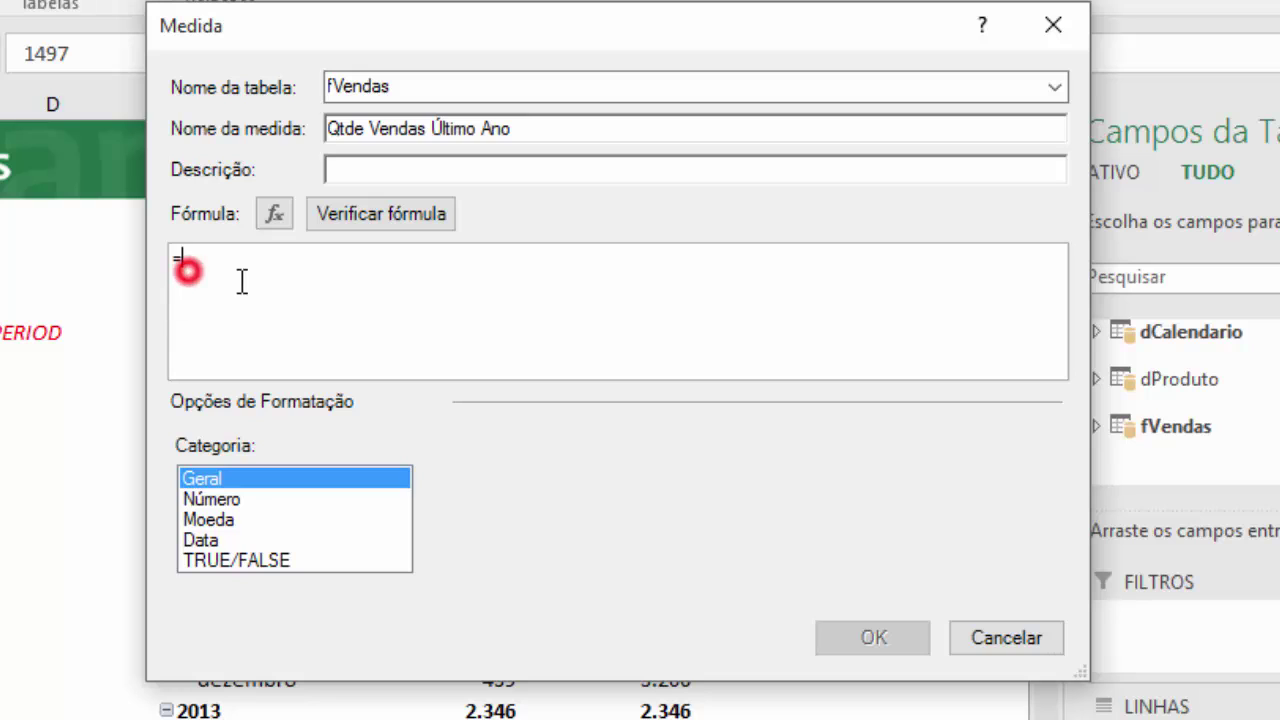
{"action": "type", "text": "calc"}
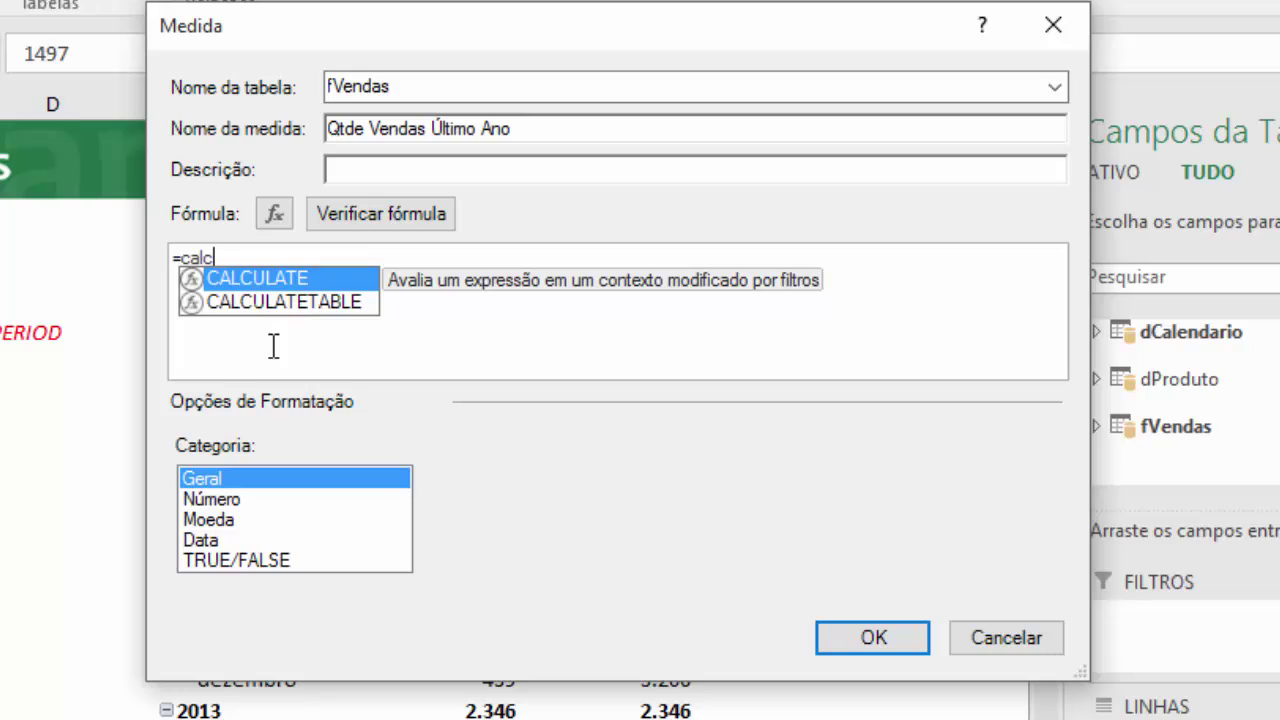
{"action": "key", "text": "Tab"}
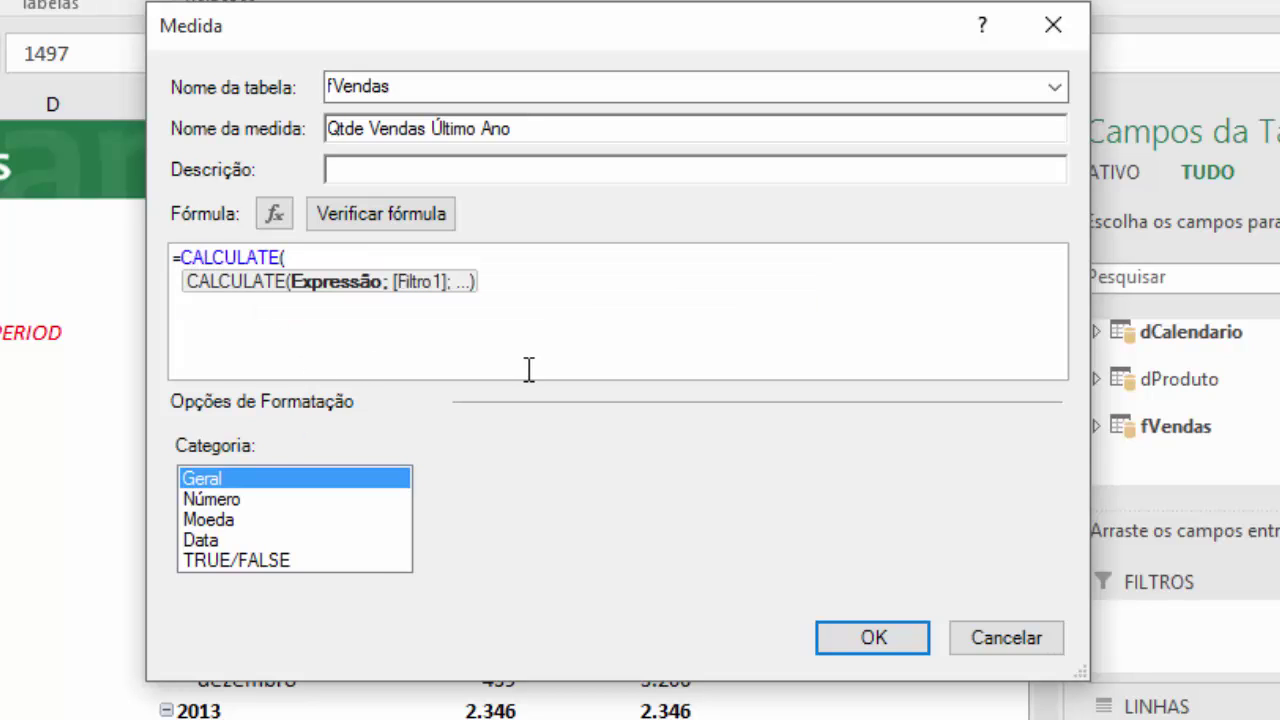
{"action": "type", "text": "["}
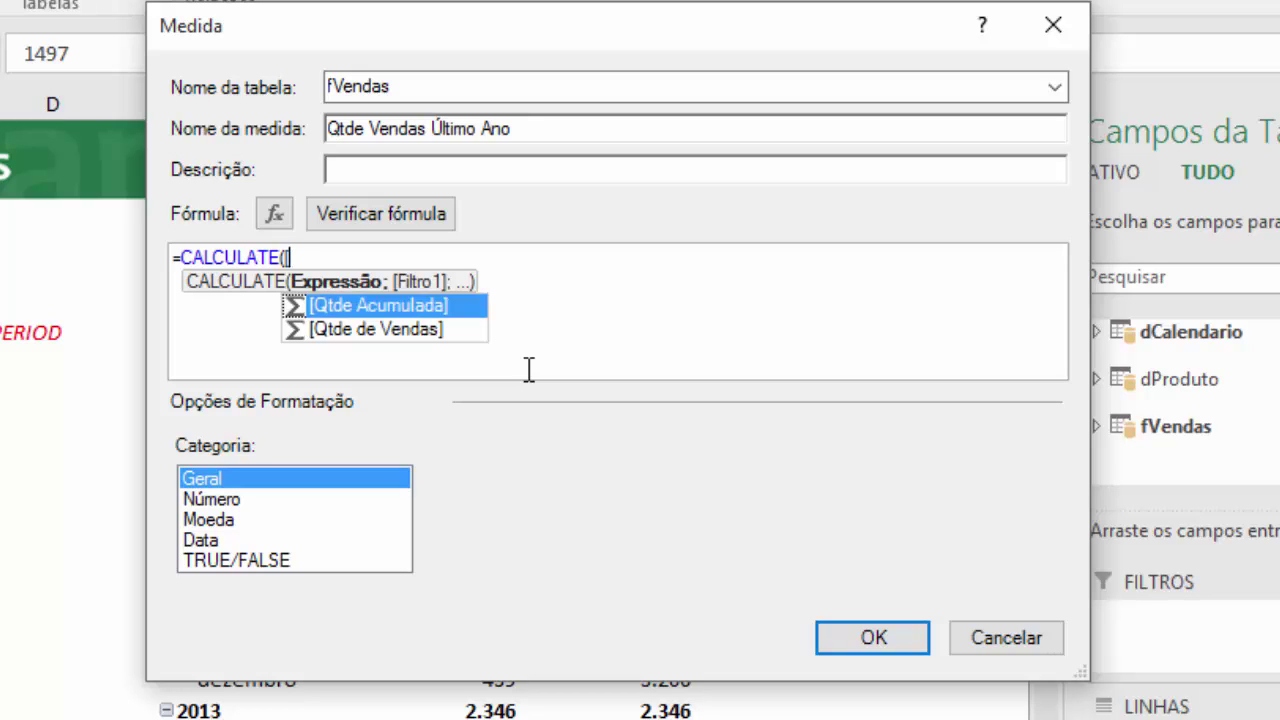
{"action": "key", "text": "Down"}
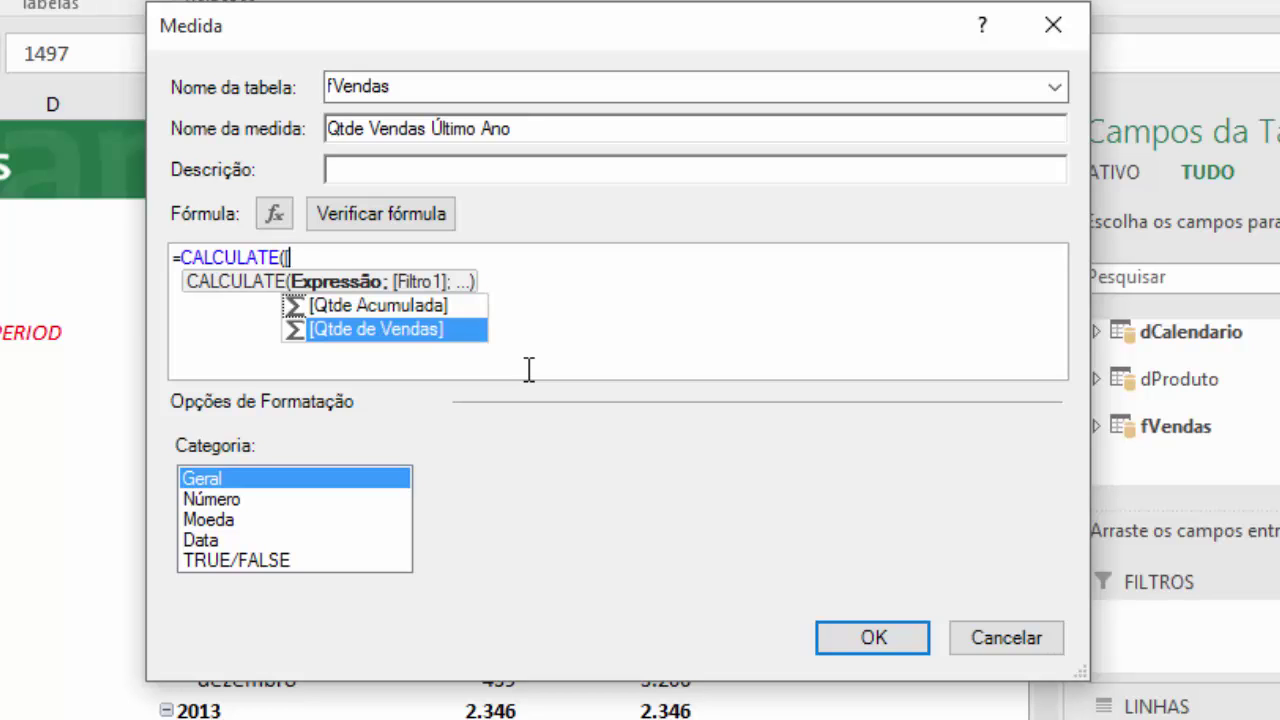
{"action": "key", "text": "Up"}
{"action": "key", "text": "Down"}
{"action": "key", "text": "Up"}
{"action": "key", "text": "Down"}
{"action": "key", "text": "Up"}
{"action": "key", "text": "Down"}
{"action": "key", "text": "Up"}
{"action": "key", "text": "Down"}
{"action": "key", "text": "Up"}
{"action": "key", "text": "Down"}
{"action": "key", "text": "Up"}
{"action": "key", "text": "Down"}
{"action": "key", "text": "Tab"}
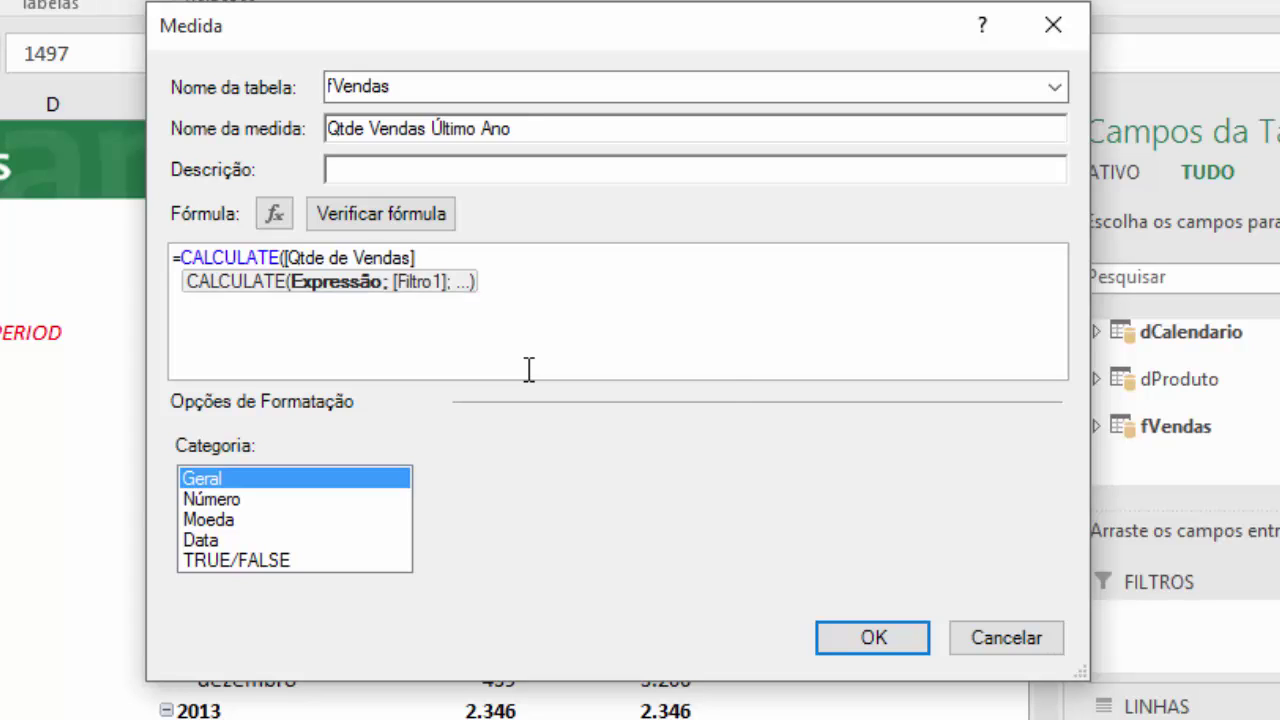
Add PARALLELPERIOD as the CALCULATE filter, with dCalendario[DataBase] as its dates argument
{"action": "type", "text": ";"}
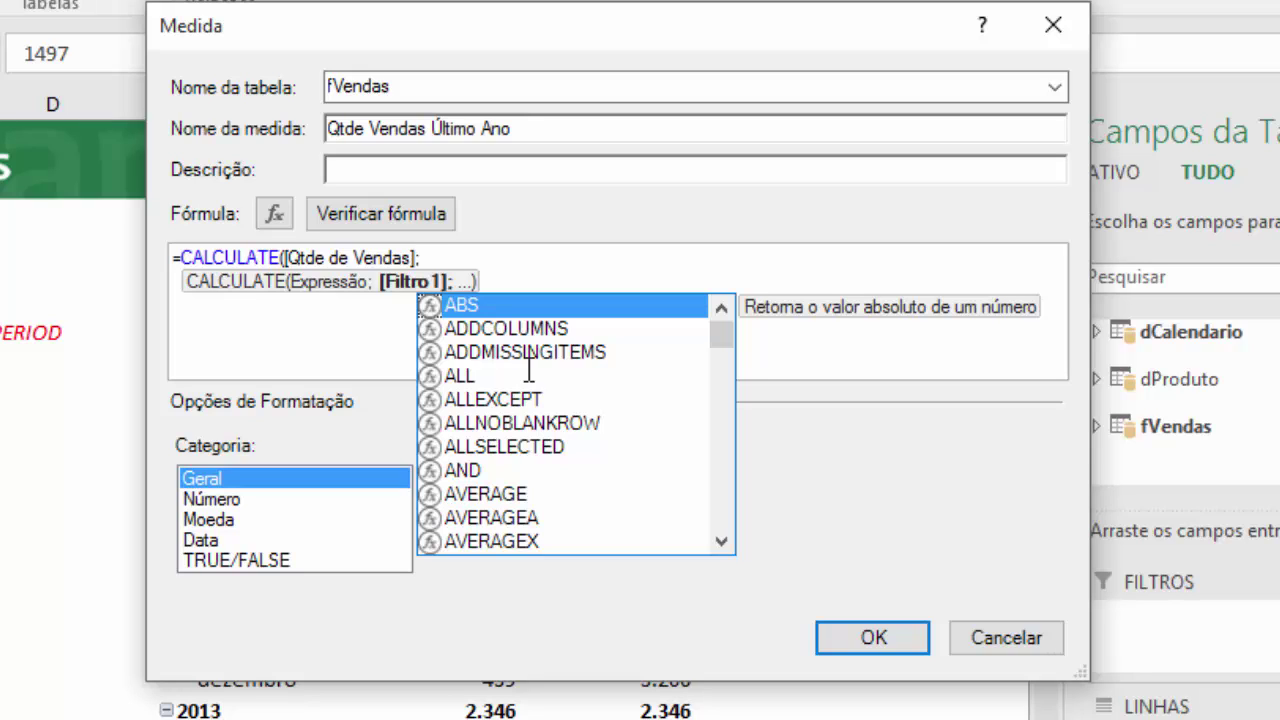
{"action": "type", "text": "para"}
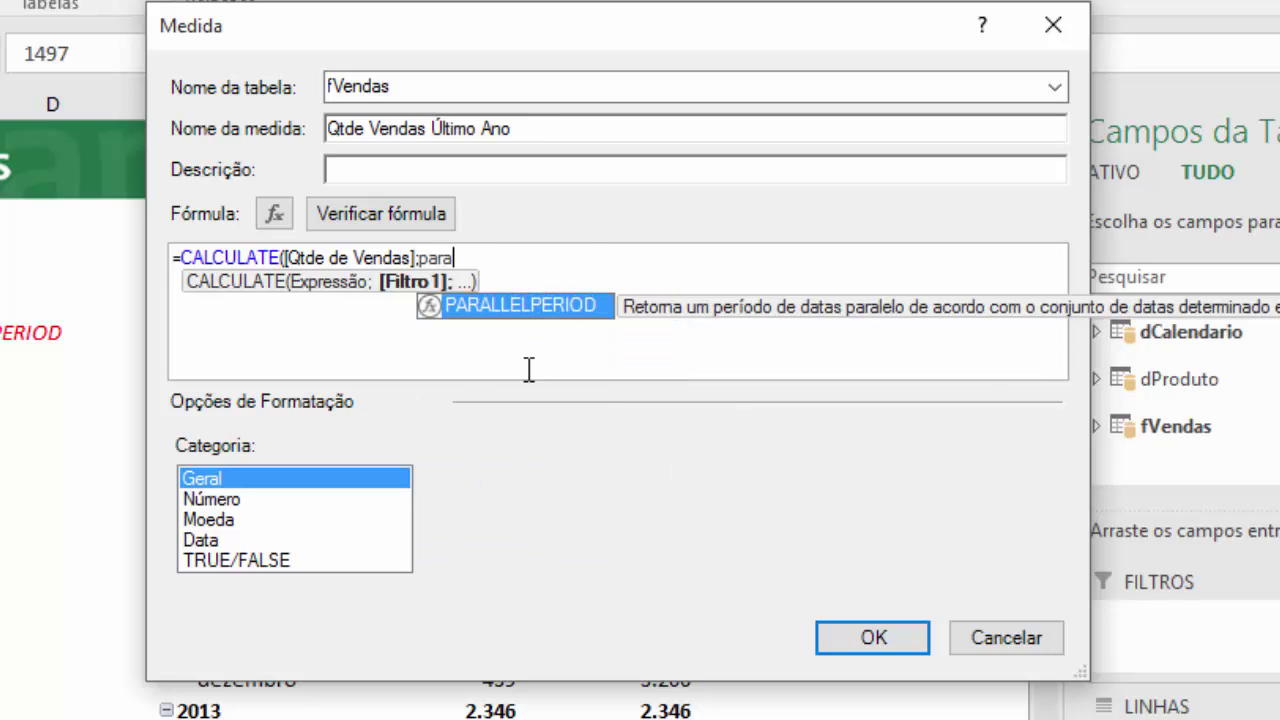
{"action": "key", "text": "Tab"}
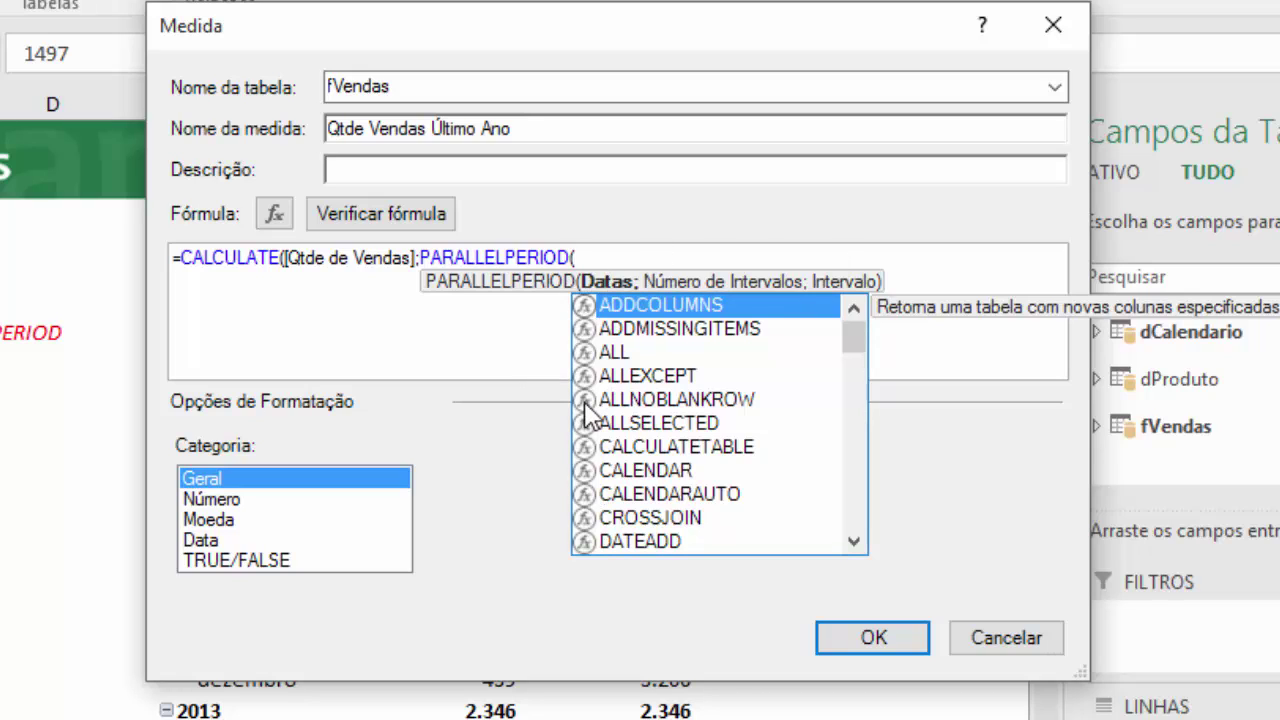
{"action": "type", "text": "dc"}
{"action": "key", "text": "Down"}
{"action": "key", "text": "Down"}
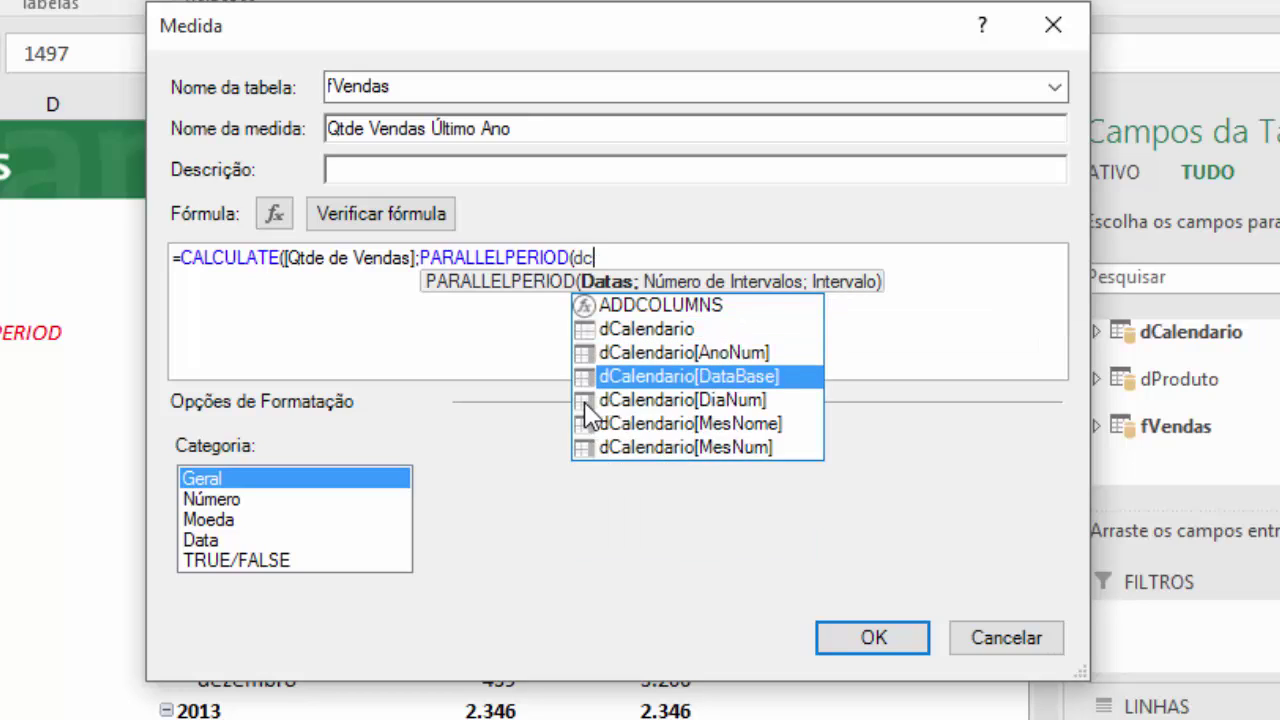
{"action": "key", "text": "Tab"}
{"action": "type", "text": ";"}
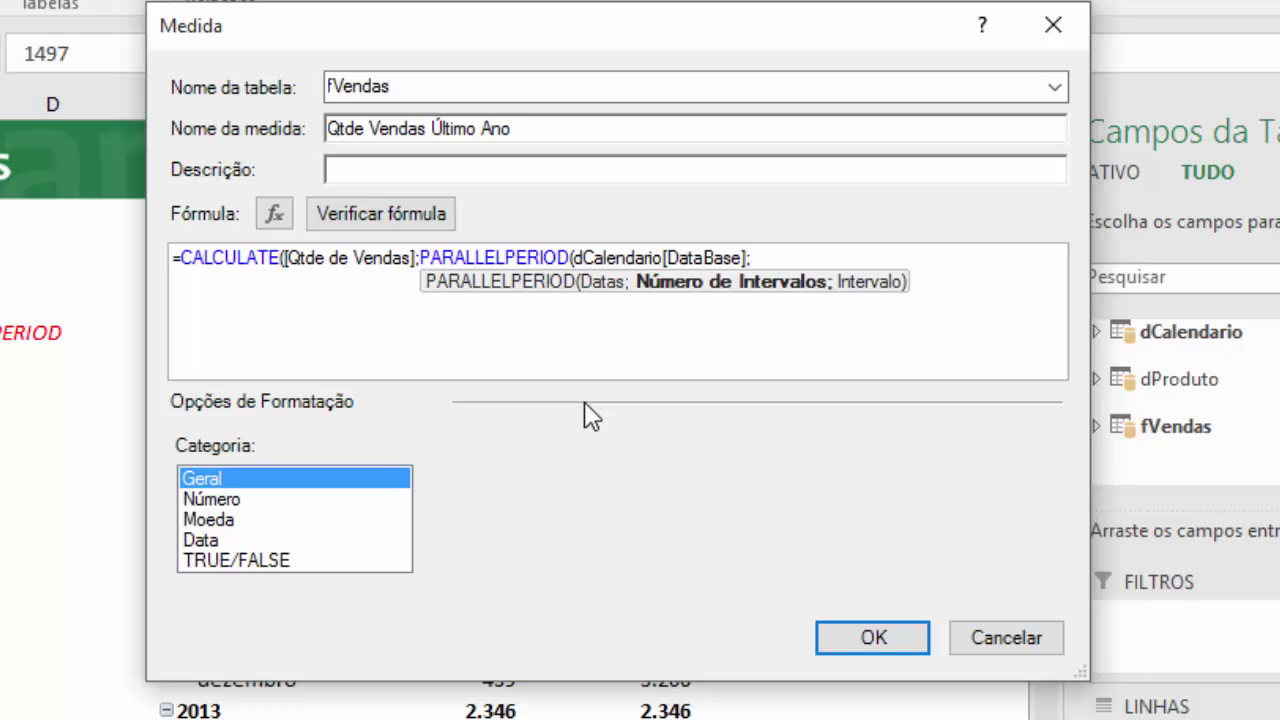
Complete PARALLELPERIOD with -1 intervals of YEAR, close both functions and check the formula for errors
{"action": "type", "text": "1;"}
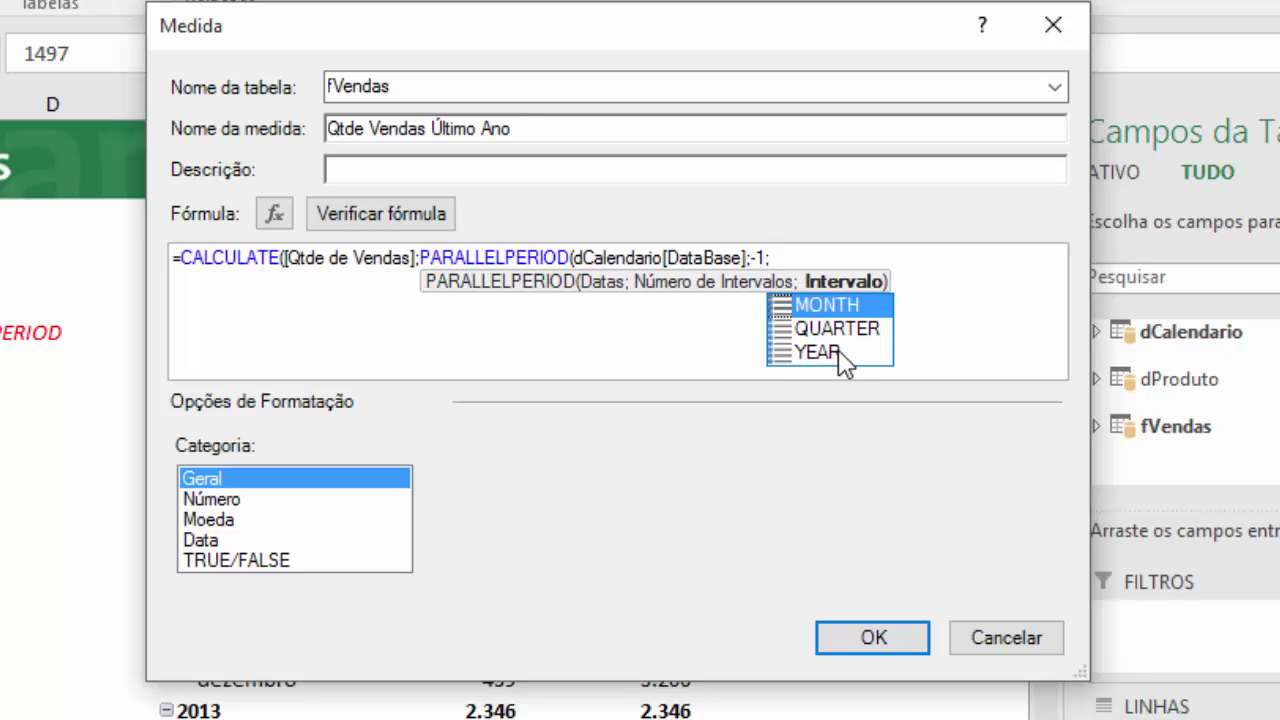
{"action": "key", "text": "Down"}
{"action": "key", "text": "Down"}
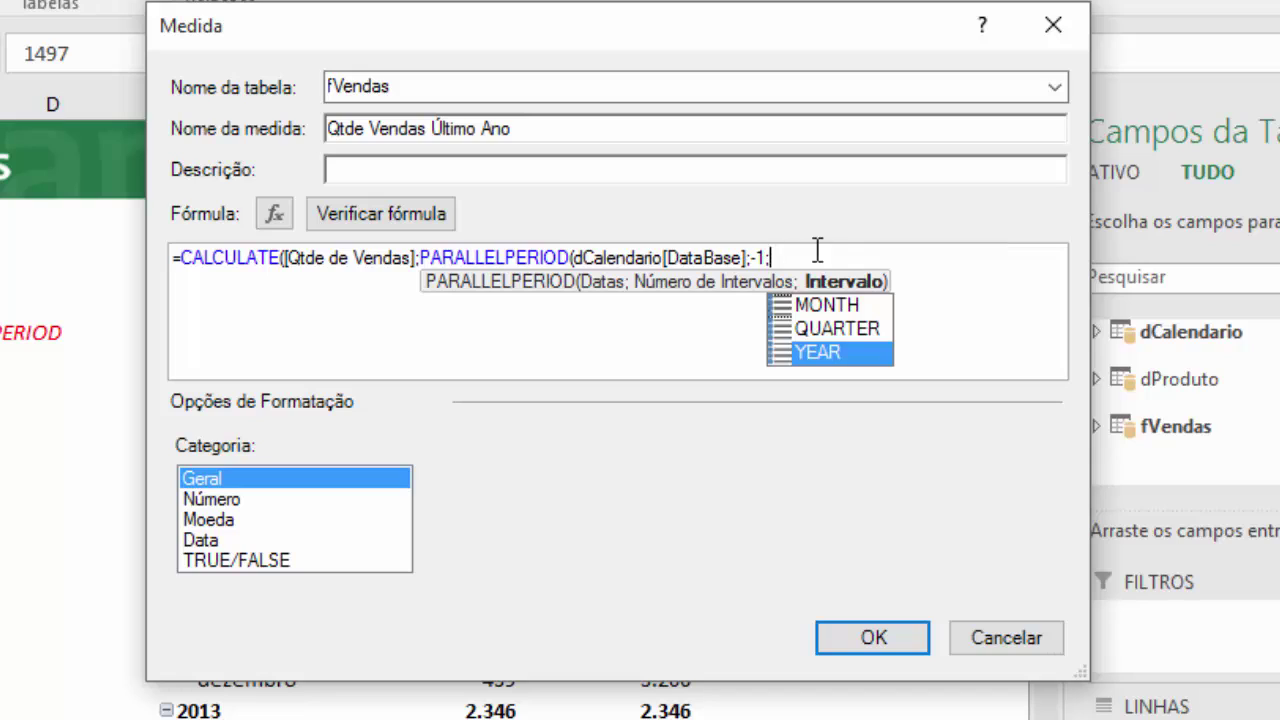
{"action": "type", "text": ";"}
{"action": "double_click", "coordinate": [822, 354]}
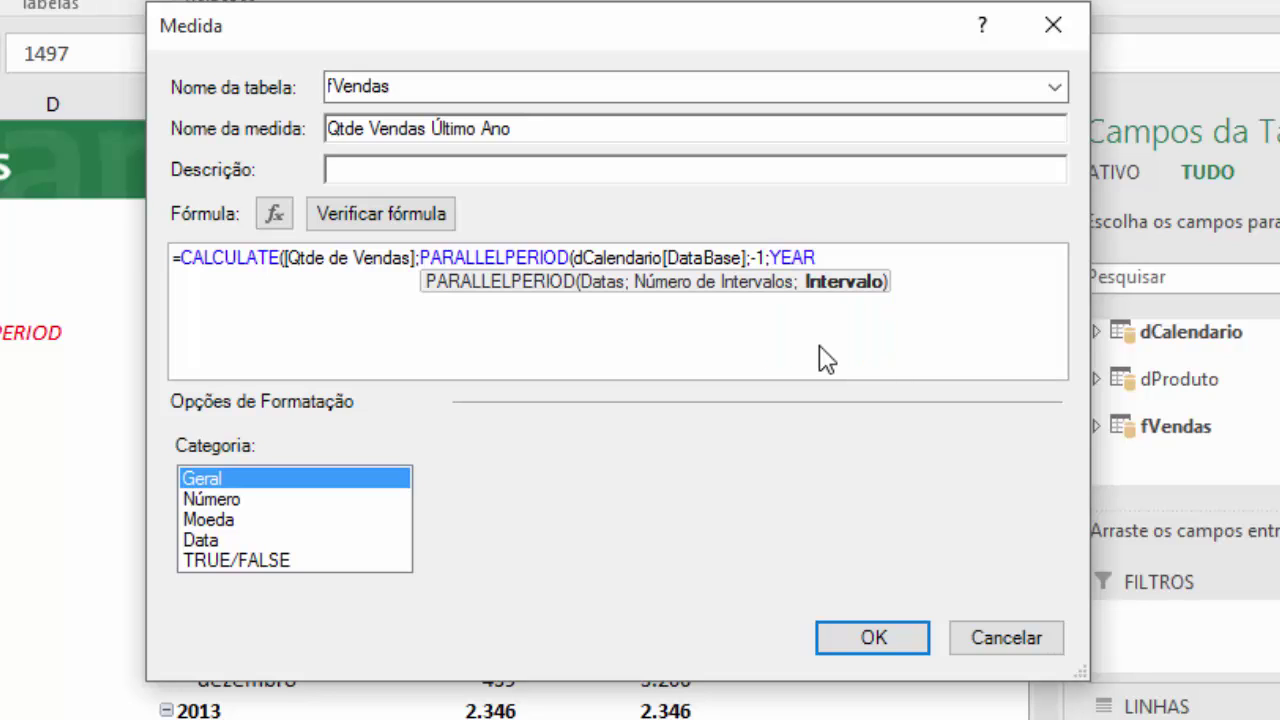
{"action": "type", "text": ")"}
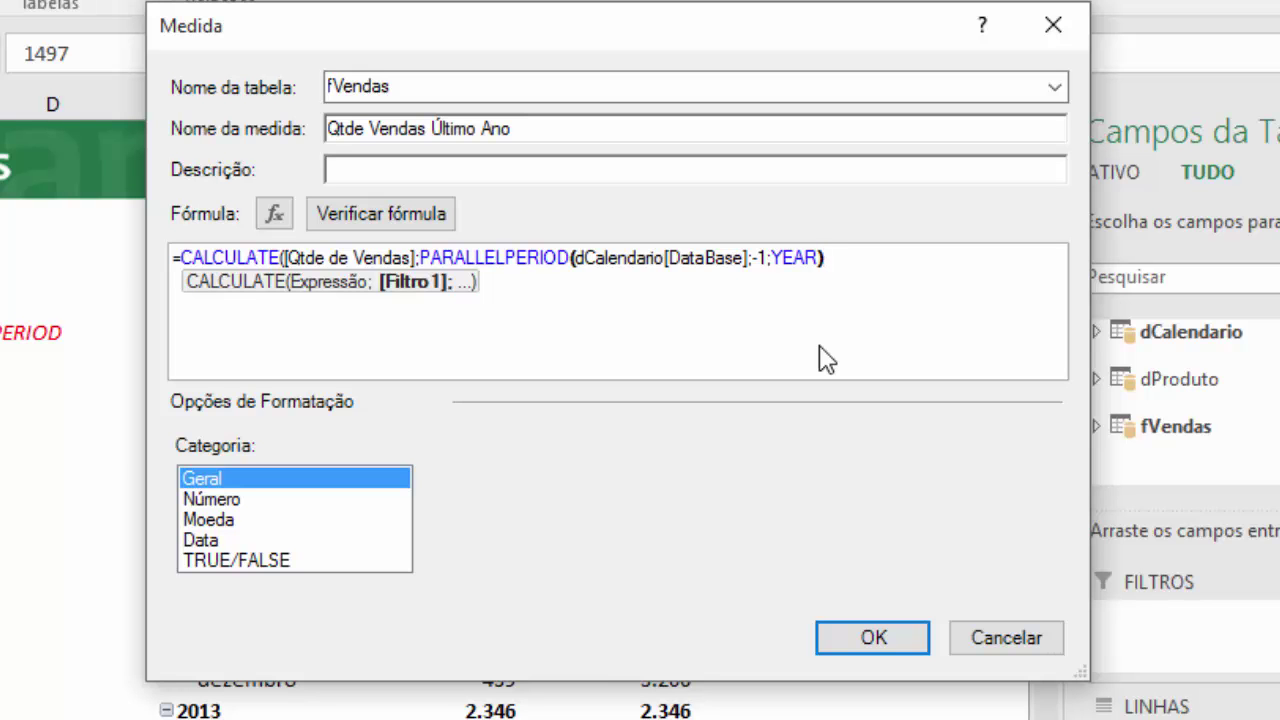
{"action": "type", "text": ")"}
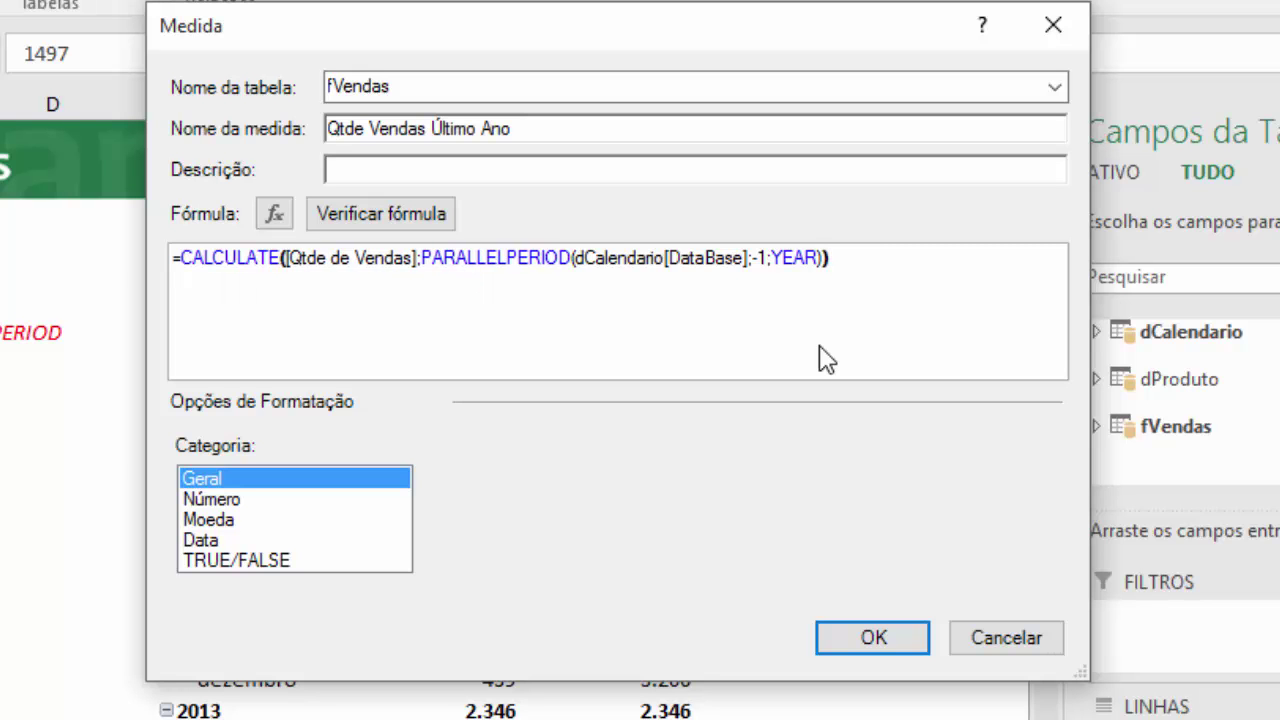
{"action": "left_click", "coordinate": [405, 213]}
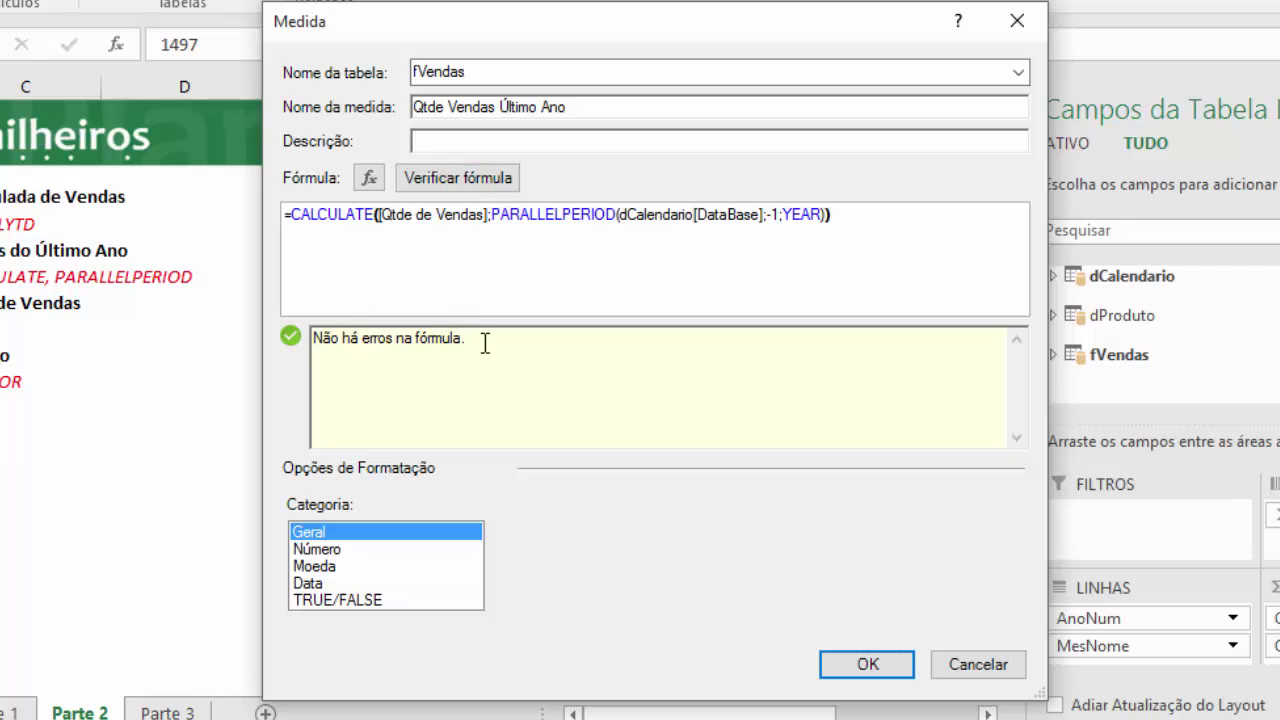
Format the Qtde Vendas Último Ano measure as a whole number (Número Inteiro) with a thousands separator and create it
{"action": "left_click", "coordinate": [353, 551]}
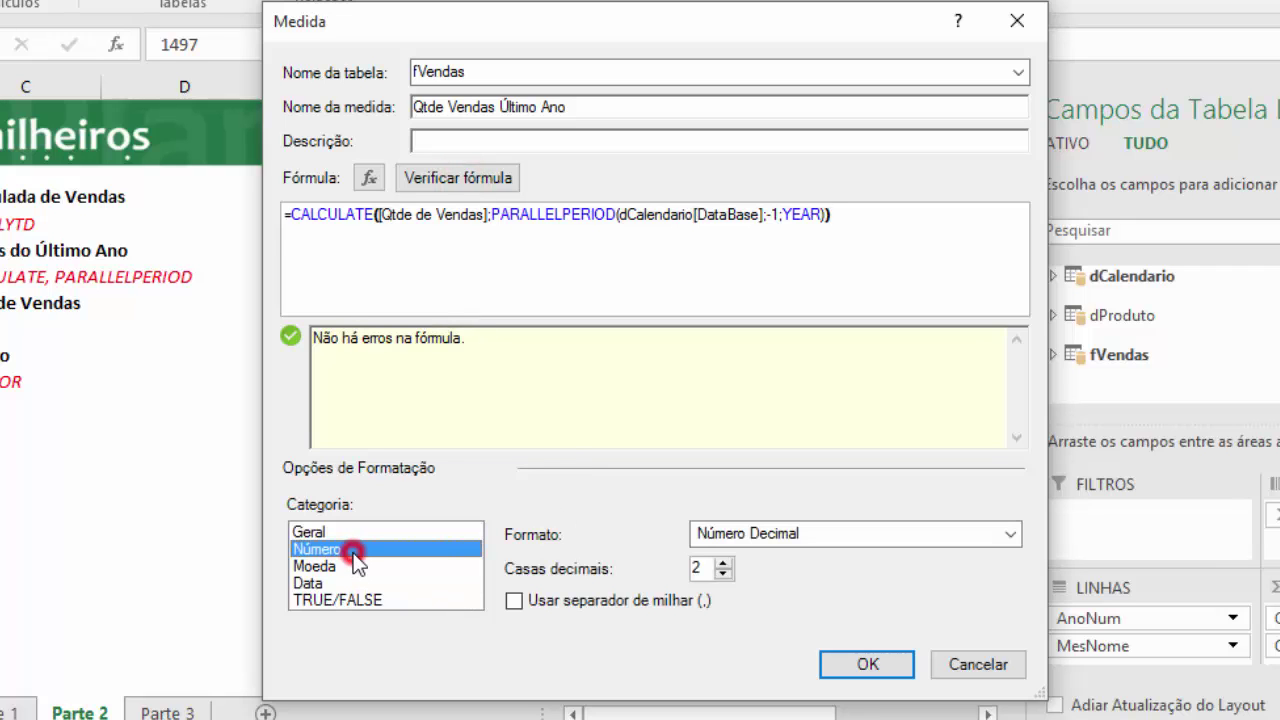
{"action": "left_click", "coordinate": [862, 534]}
{"action": "left_click", "coordinate": [783, 575]}
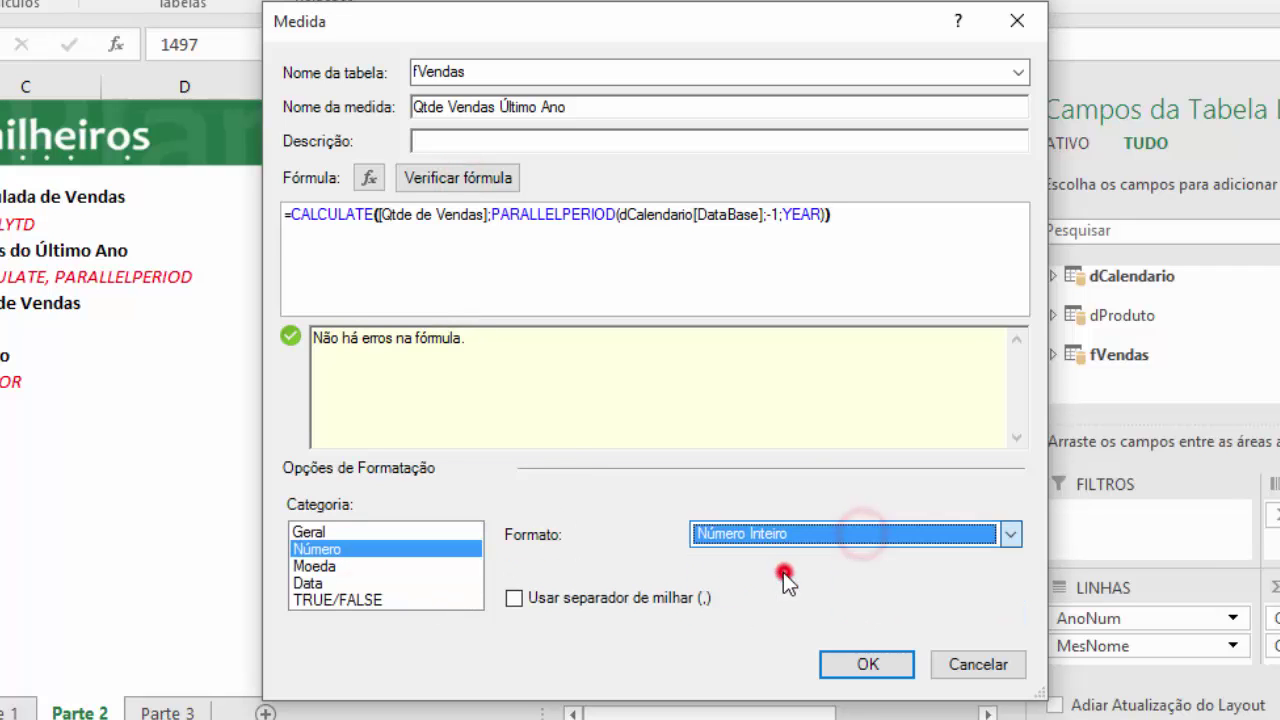
{"action": "left_click", "coordinate": [545, 600]}
{"action": "left_click_drag", "start_coordinate": [709, 33], "coordinate": [300, 0]}
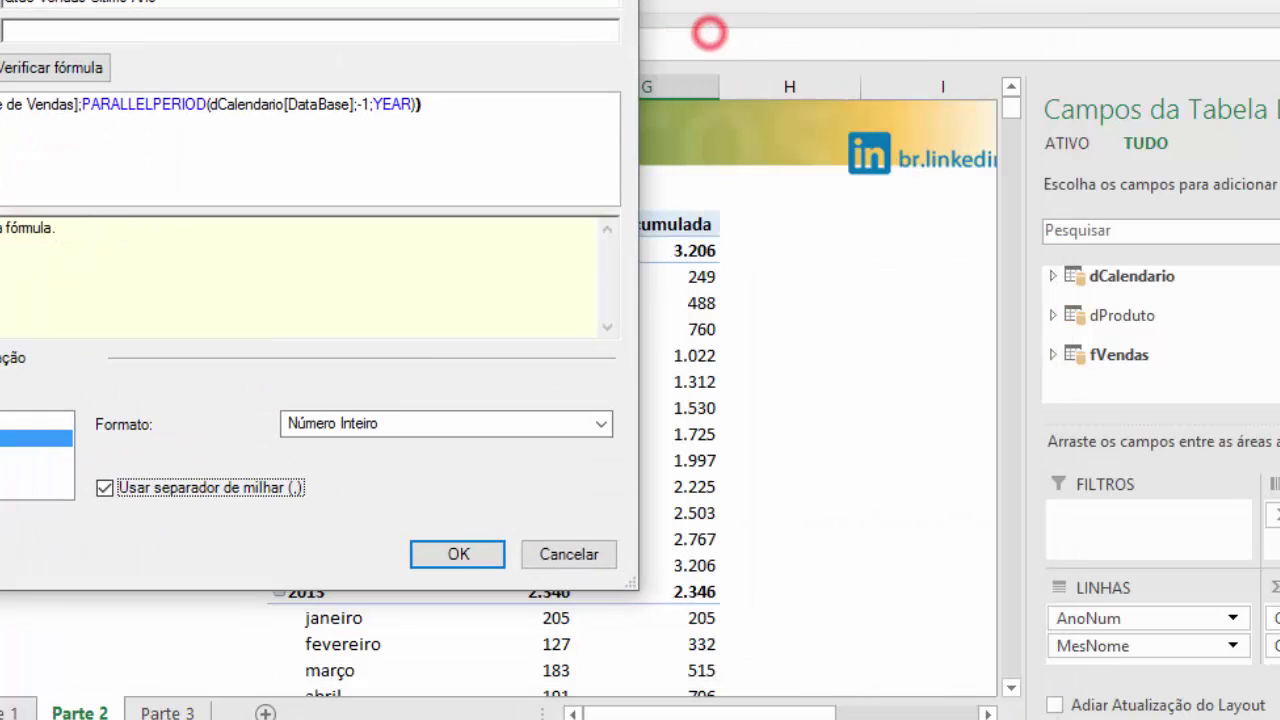
{"action": "left_click", "coordinate": [466, 566]}
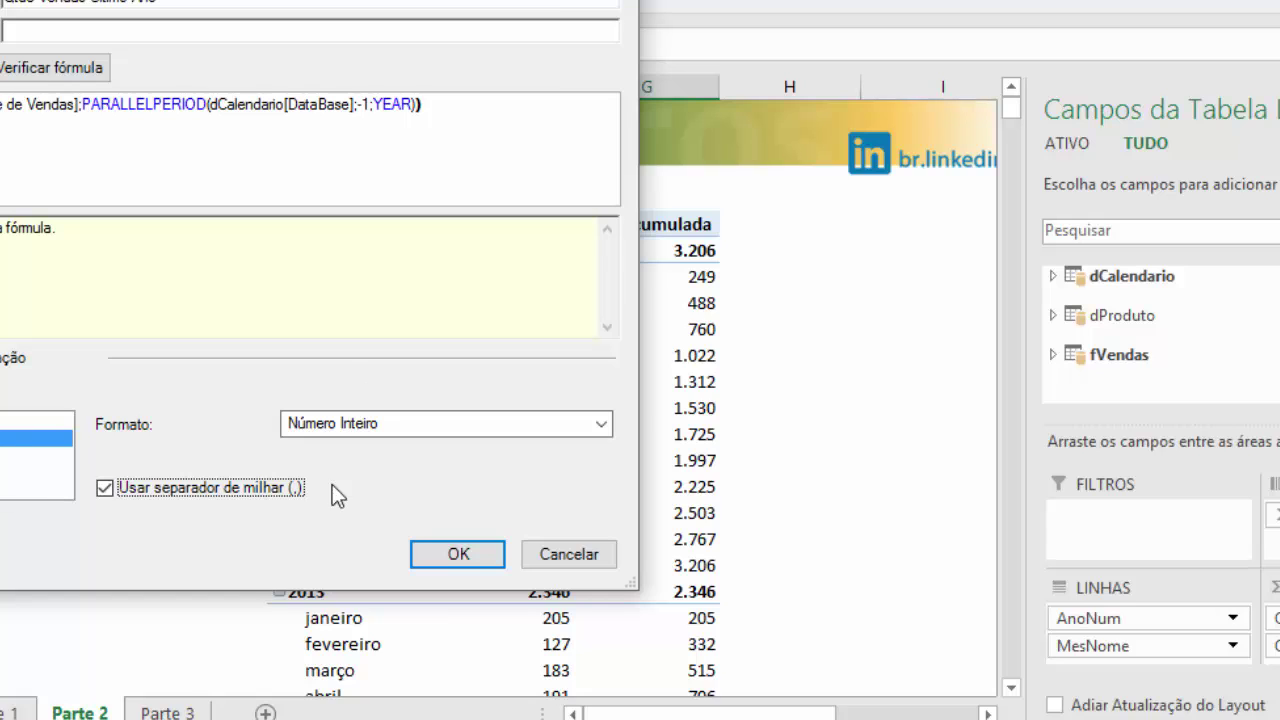
{"action": "left_click", "coordinate": [480, 558]}
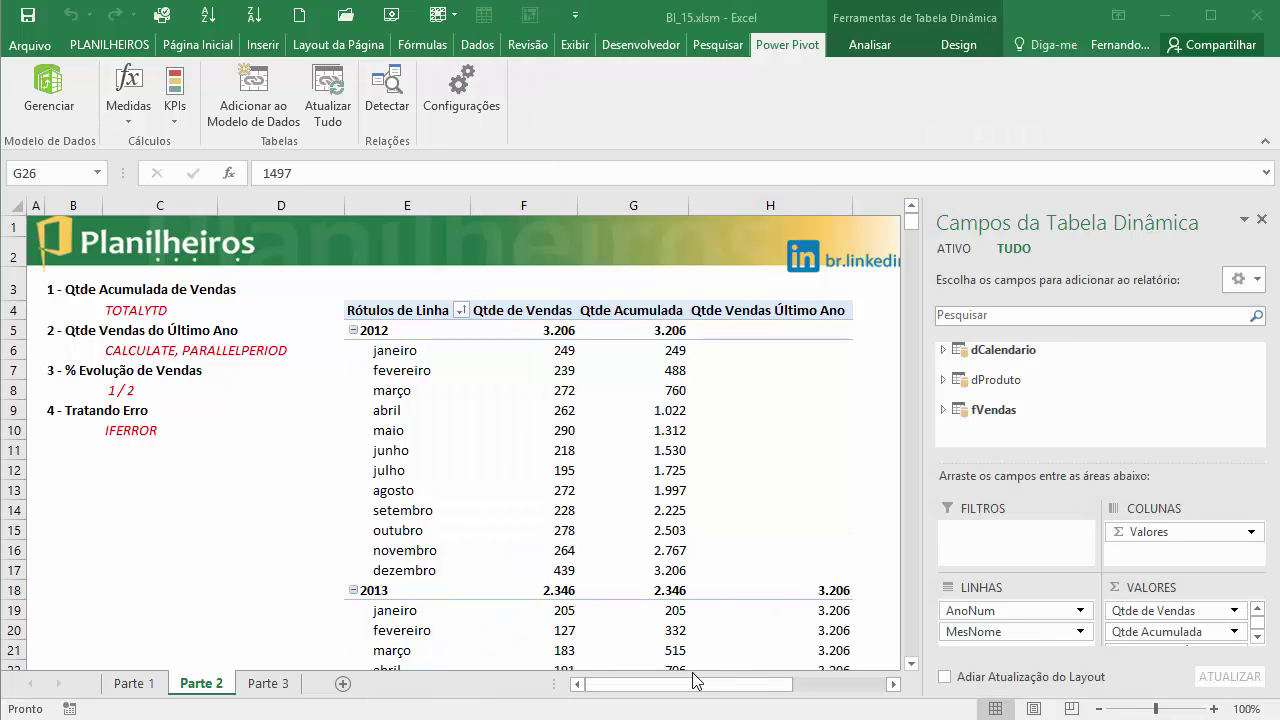
Examine the Qtde Vendas Último Ano column across 2012 and 2013 against the sales and accumulated quantities in the PivotTable
{"action": "scroll", "coordinate": [700, 610], "scroll_direction": "down", "scroll_amount": 2}
{"action": "scroll", "coordinate": [607, 456], "scroll_direction": "up", "scroll_amount": 1}
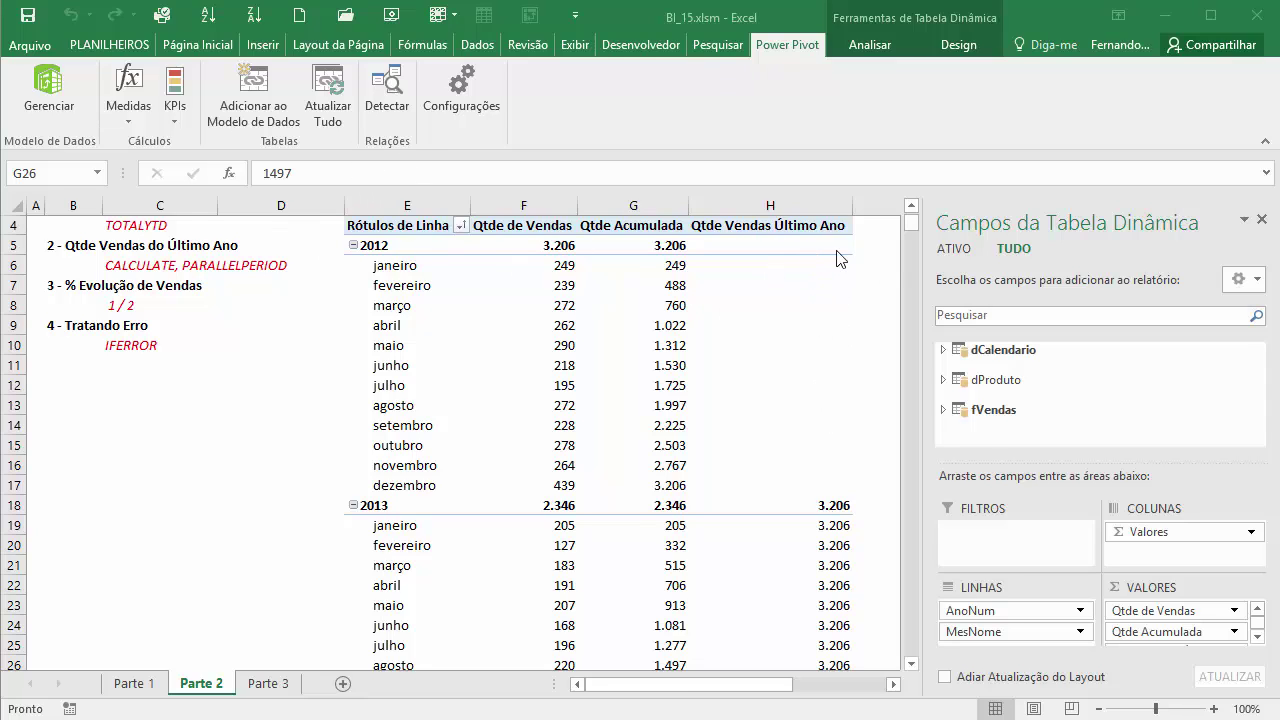
{"action": "scroll", "coordinate": [798, 491], "scroll_direction": "down", "scroll_amount": 1}
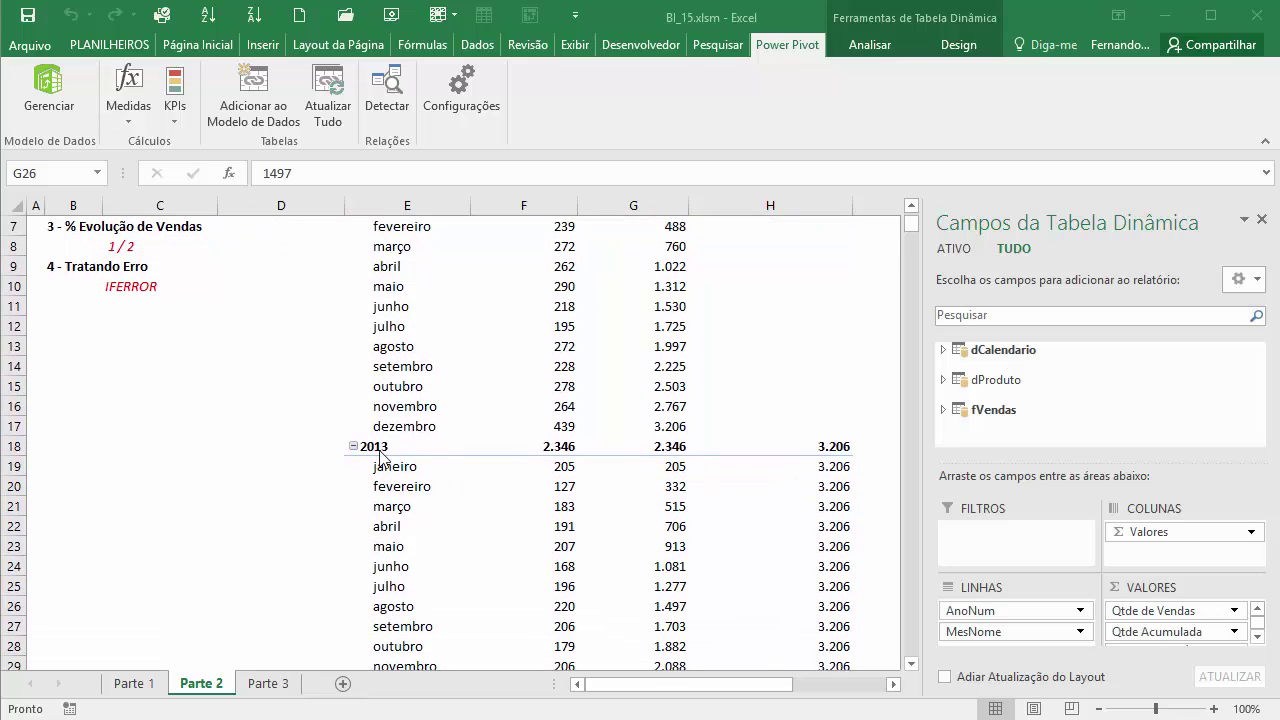
{"action": "scroll", "coordinate": [510, 555], "scroll_direction": "down", "scroll_amount": 1}
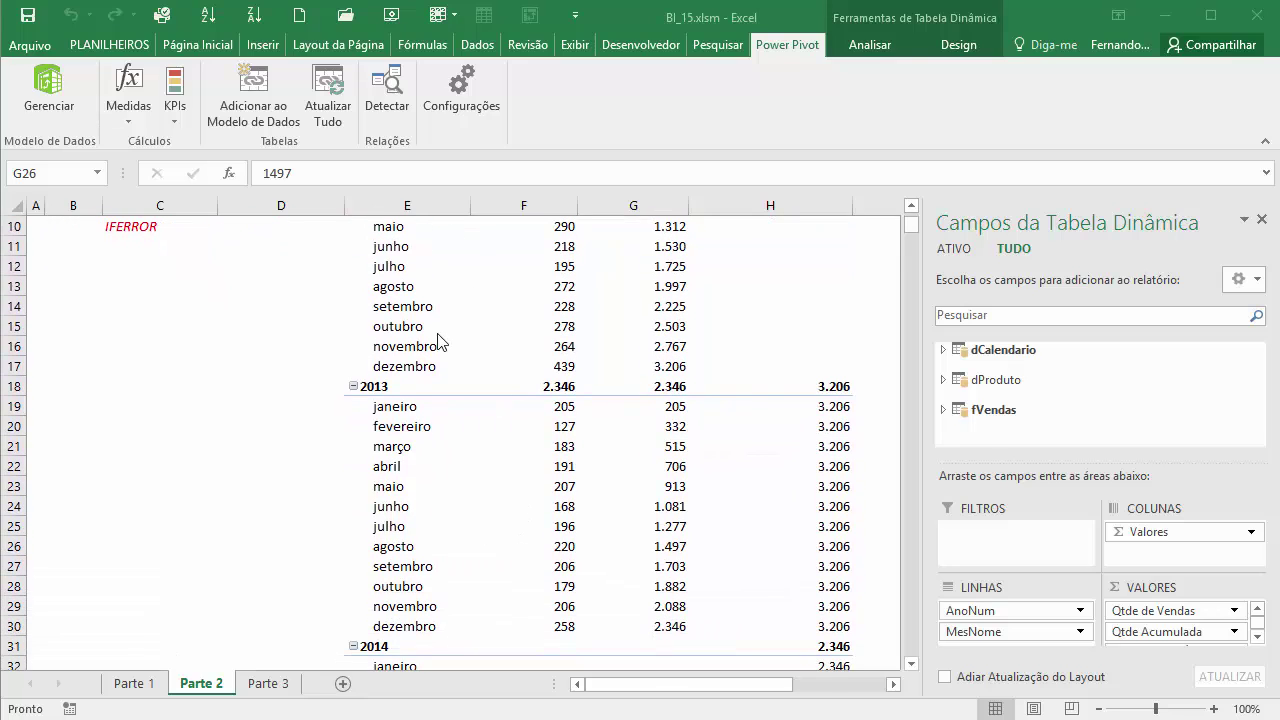
{"action": "scroll", "coordinate": [533, 397], "scroll_direction": "up", "scroll_amount": 2}
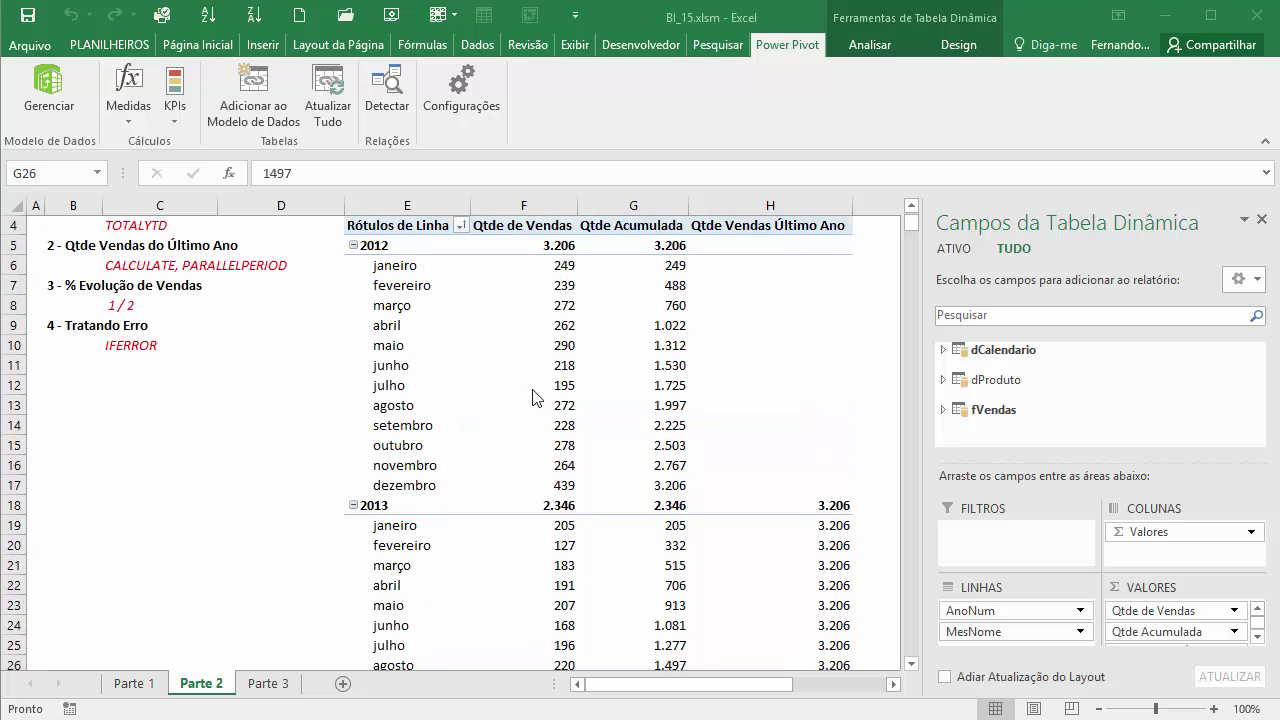
{"action": "left_click", "coordinate": [630, 247]}
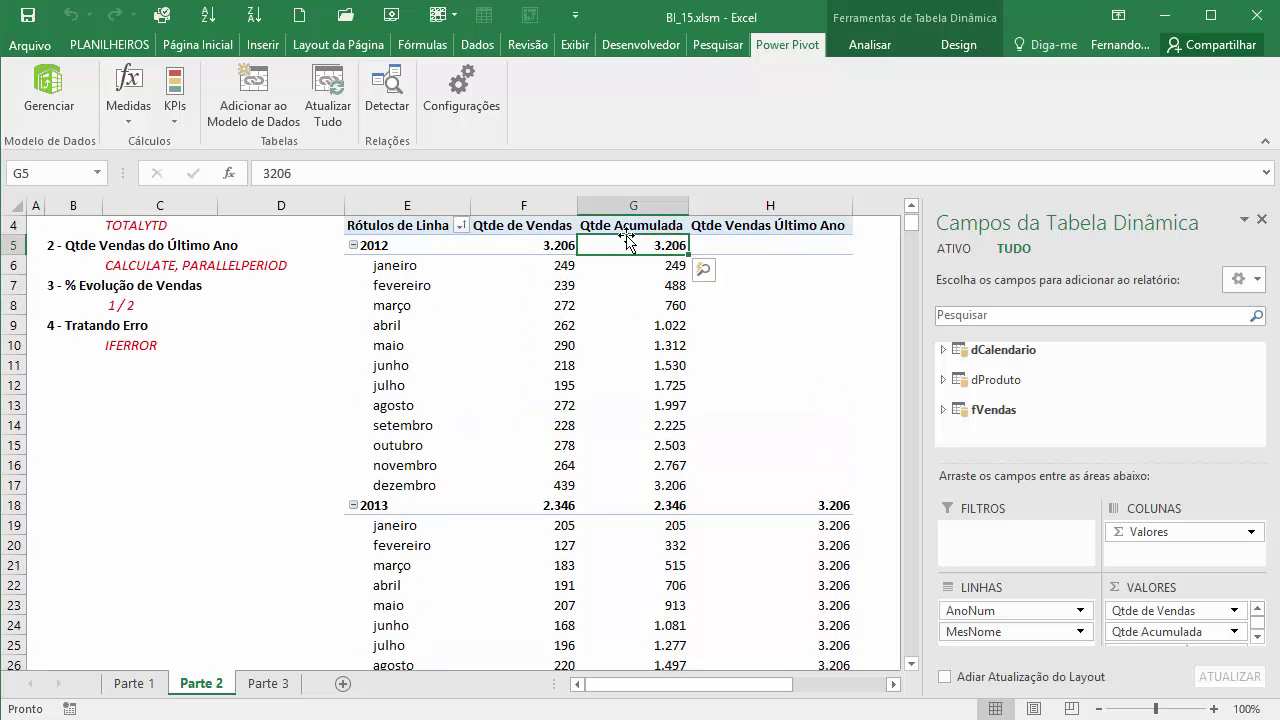
{"action": "key", "text": "Down"}
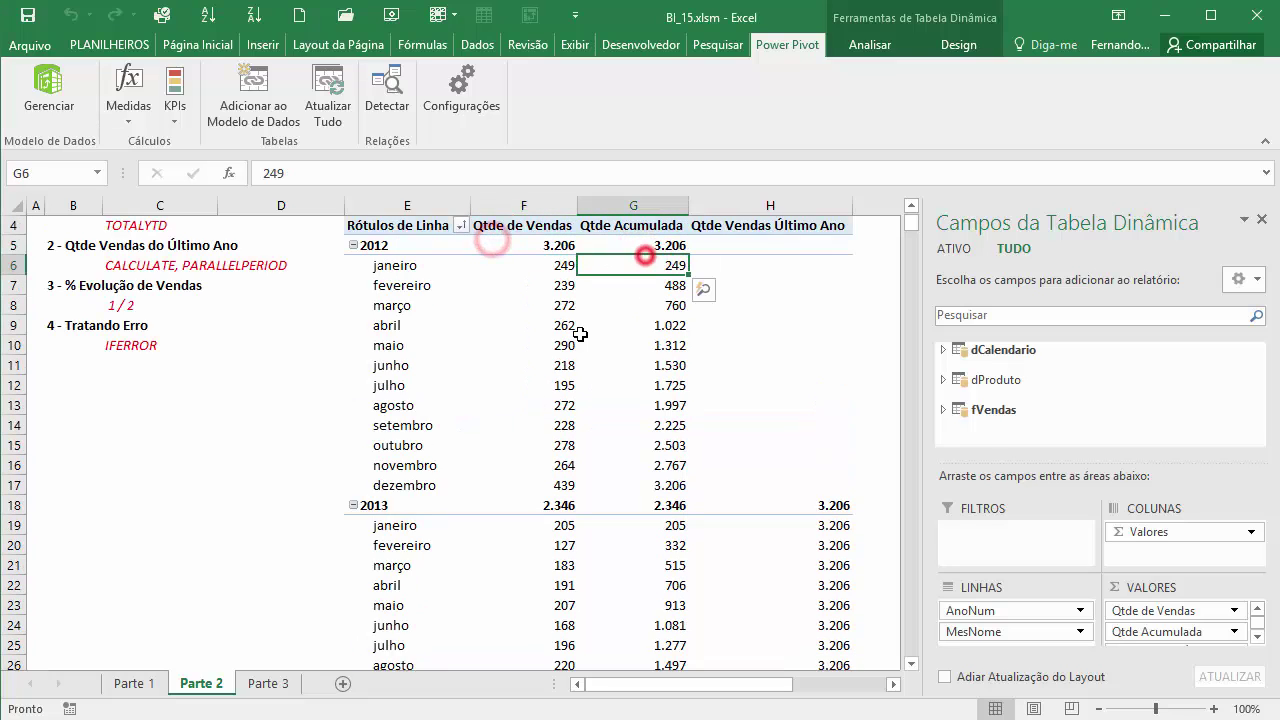
{"action": "scroll", "coordinate": [474, 496], "scroll_direction": "down", "scroll_amount": 1}
{"action": "scroll", "coordinate": [474, 496], "scroll_direction": "down", "scroll_amount": 1}
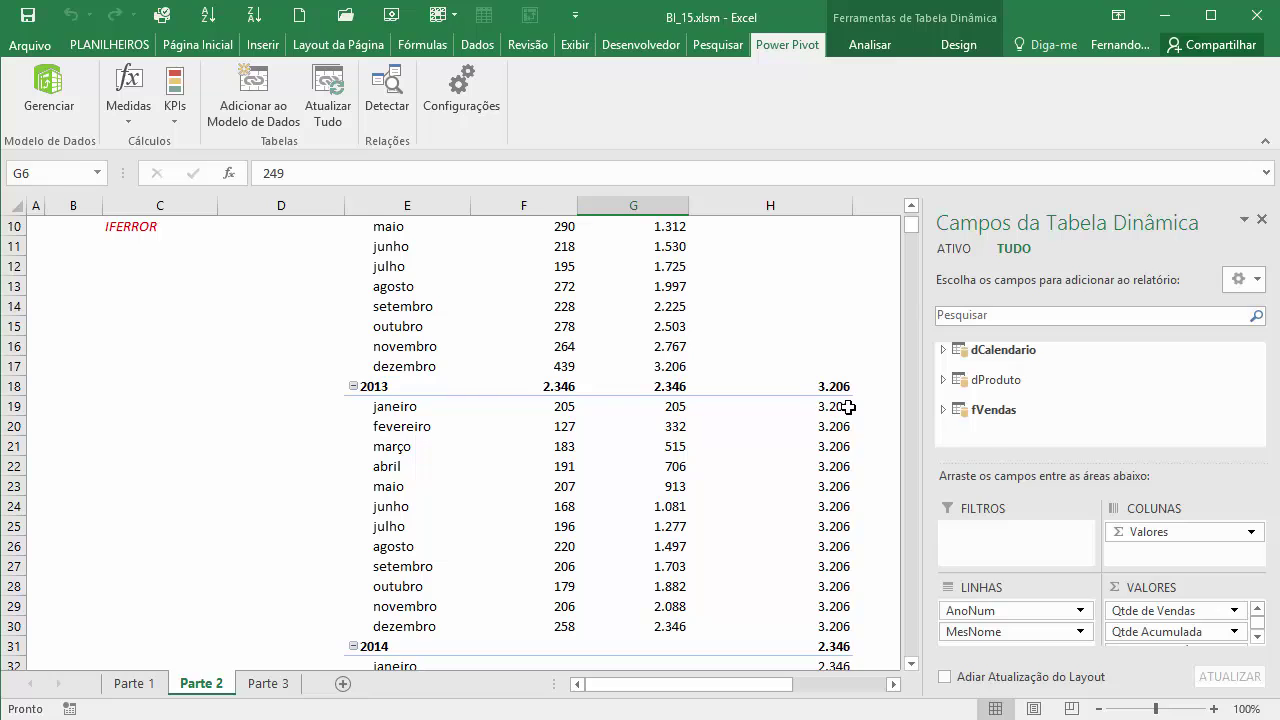
{"action": "mouse_move", "coordinate": [687, 426]}
{"action": "left_click", "coordinate": [687, 406]}
{"action": "left_click", "coordinate": [563, 403]}
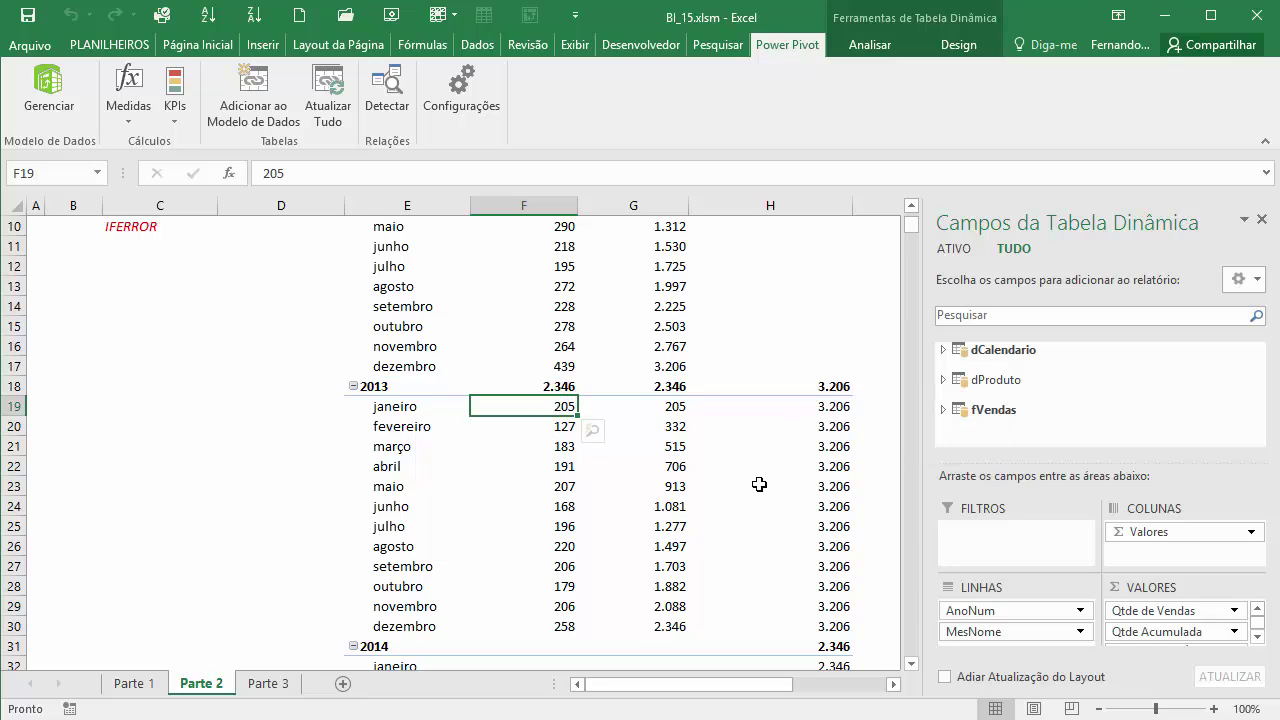
Compare Qtde de Vendas with Qtde Vendas Último Ano for janeiro, fevereiro and março of 2013
{"action": "scroll", "coordinate": [698, 305], "scroll_direction": "up", "scroll_amount": 2}
{"action": "left_click", "coordinate": [556, 522]}
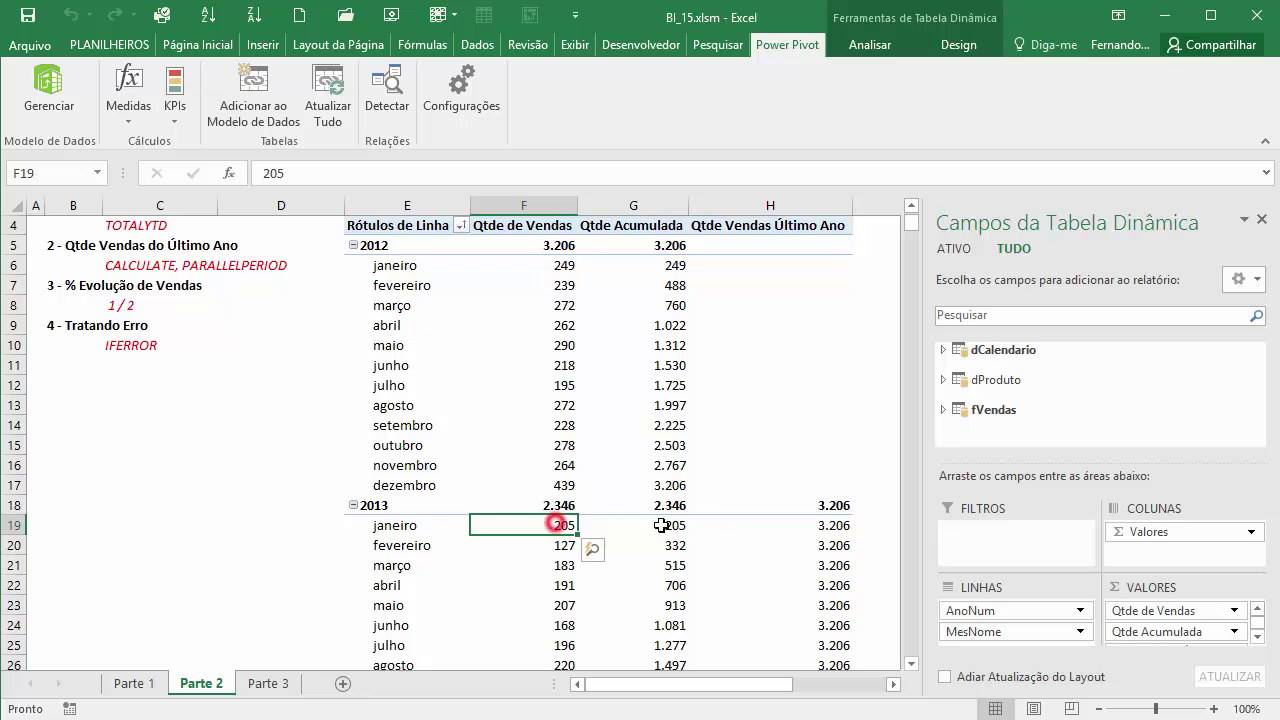
{"action": "left_click", "coordinate": [835, 522]}
{"action": "left_click", "coordinate": [523, 508]}
{"action": "left_click", "coordinate": [558, 527]}
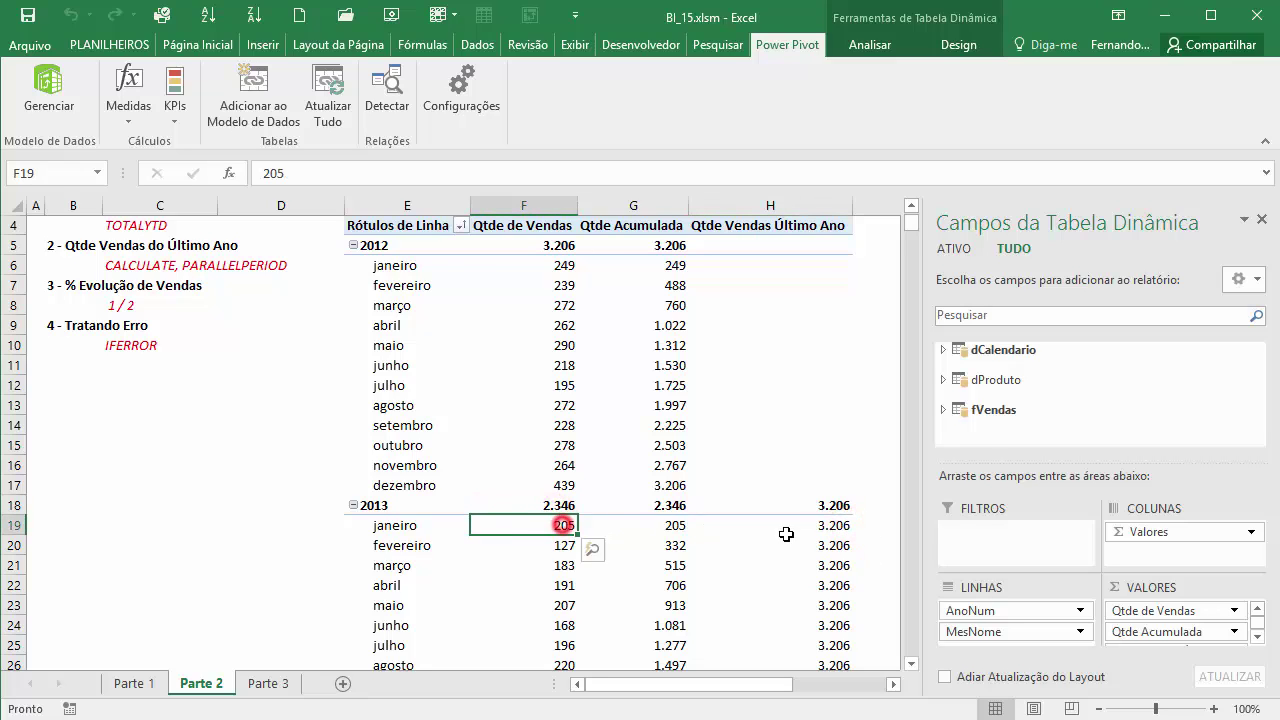
{"action": "left_click", "coordinate": [835, 525]}
{"action": "left_click", "coordinate": [551, 545]}
{"action": "left_click", "coordinate": [830, 545]}
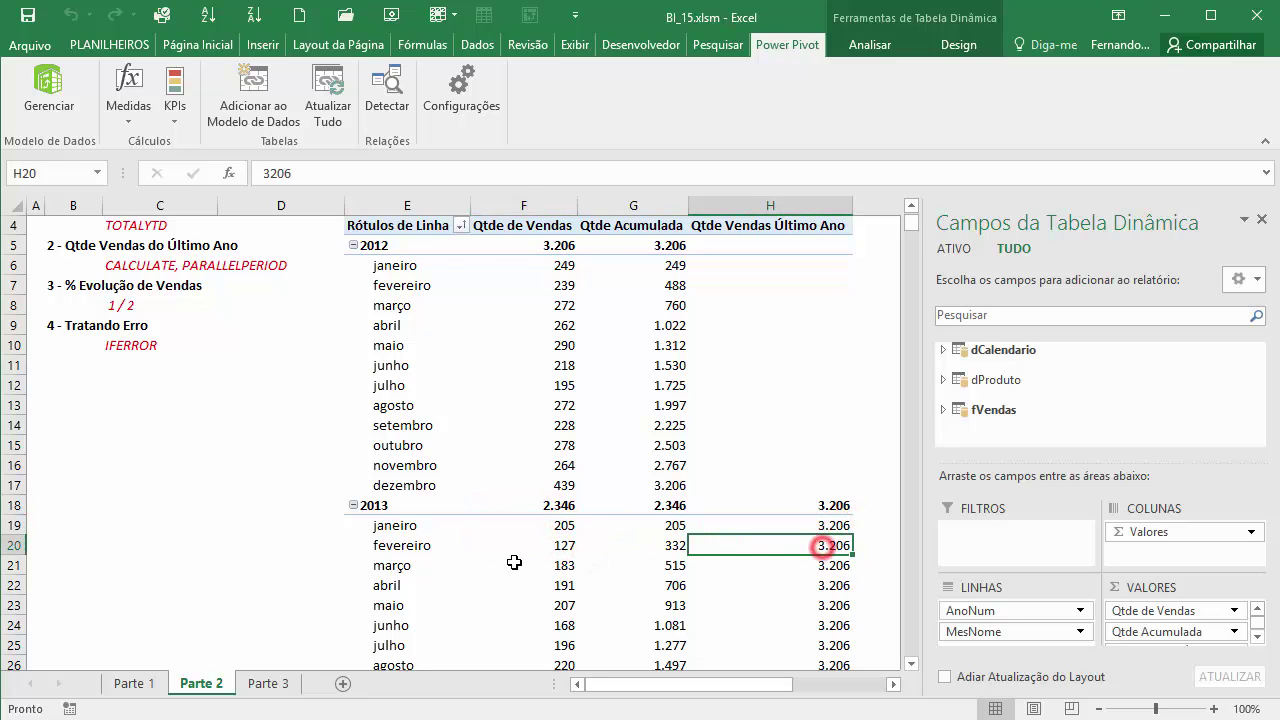
{"action": "left_click", "coordinate": [553, 565]}
{"action": "left_click", "coordinate": [830, 565]}
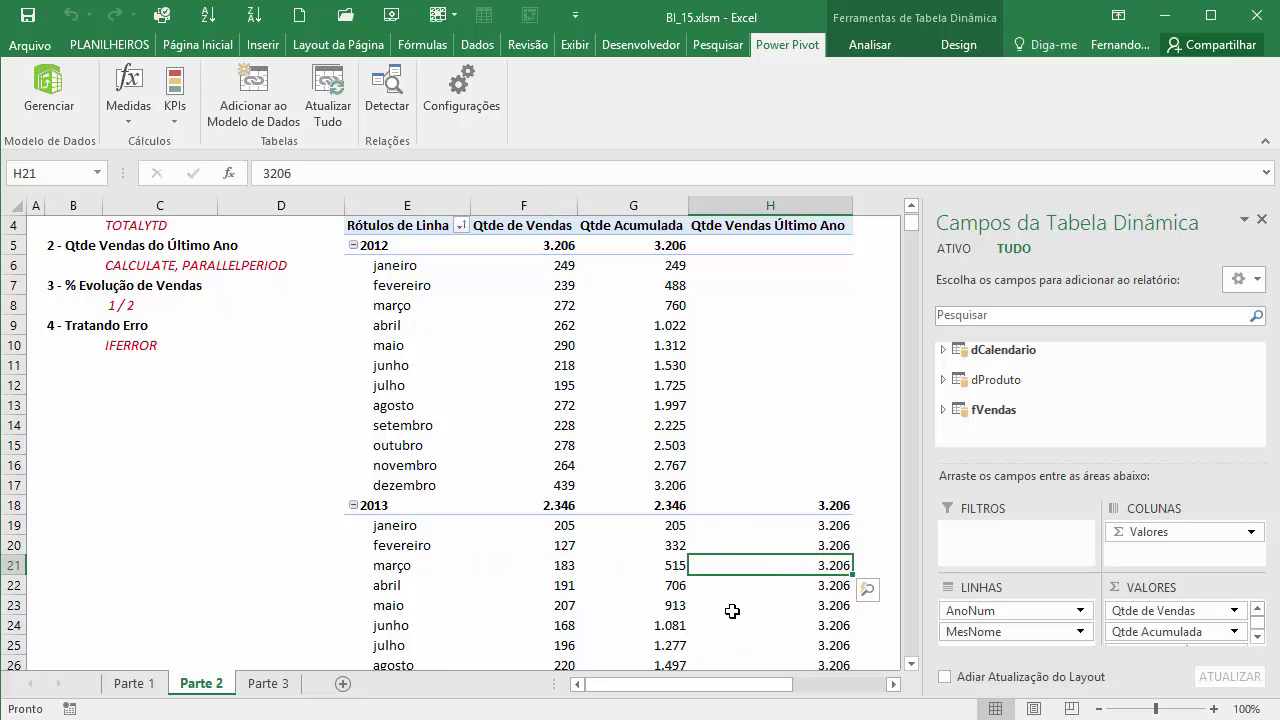
{"action": "scroll", "coordinate": [525, 414], "scroll_direction": "down", "scroll_amount": 1}
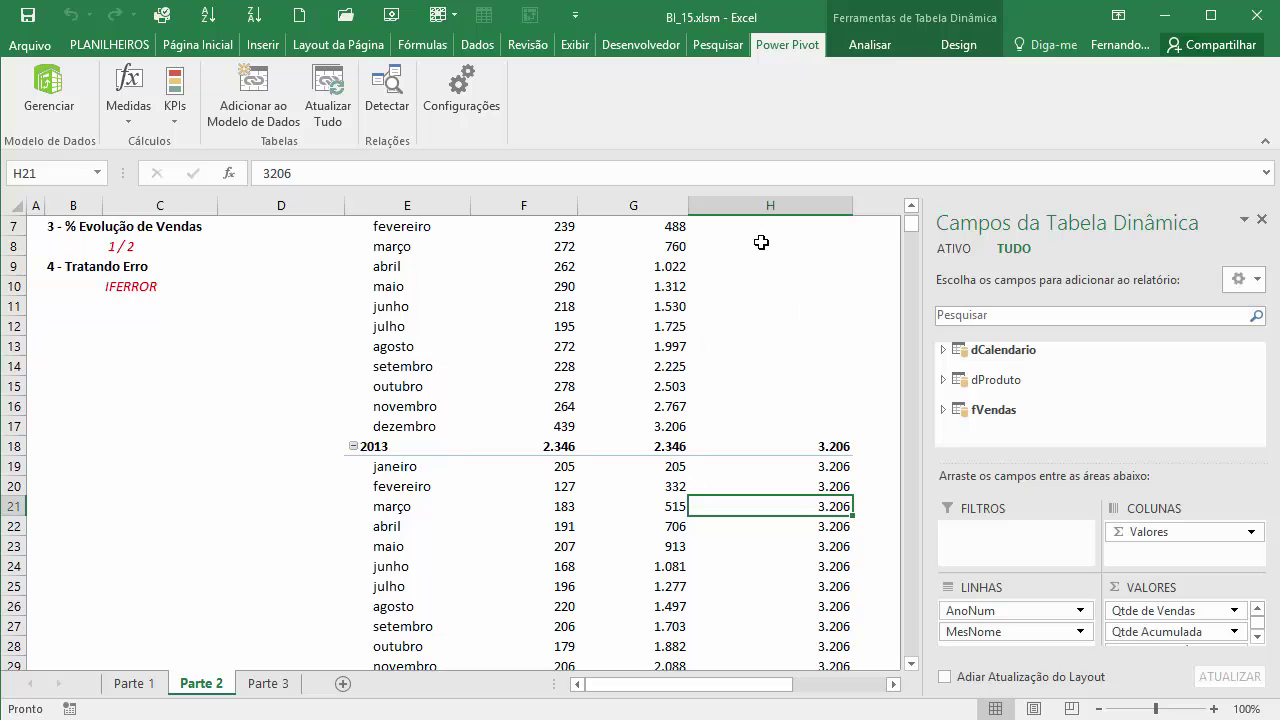
Open the Power Pivot data model and select the empty calculation cell below Qtde Vendas Último Ano in fVendas
{"action": "mouse_move", "coordinate": [634, 384]}
{"action": "scroll", "coordinate": [703, 460], "scroll_direction": "up", "scroll_amount": 2}
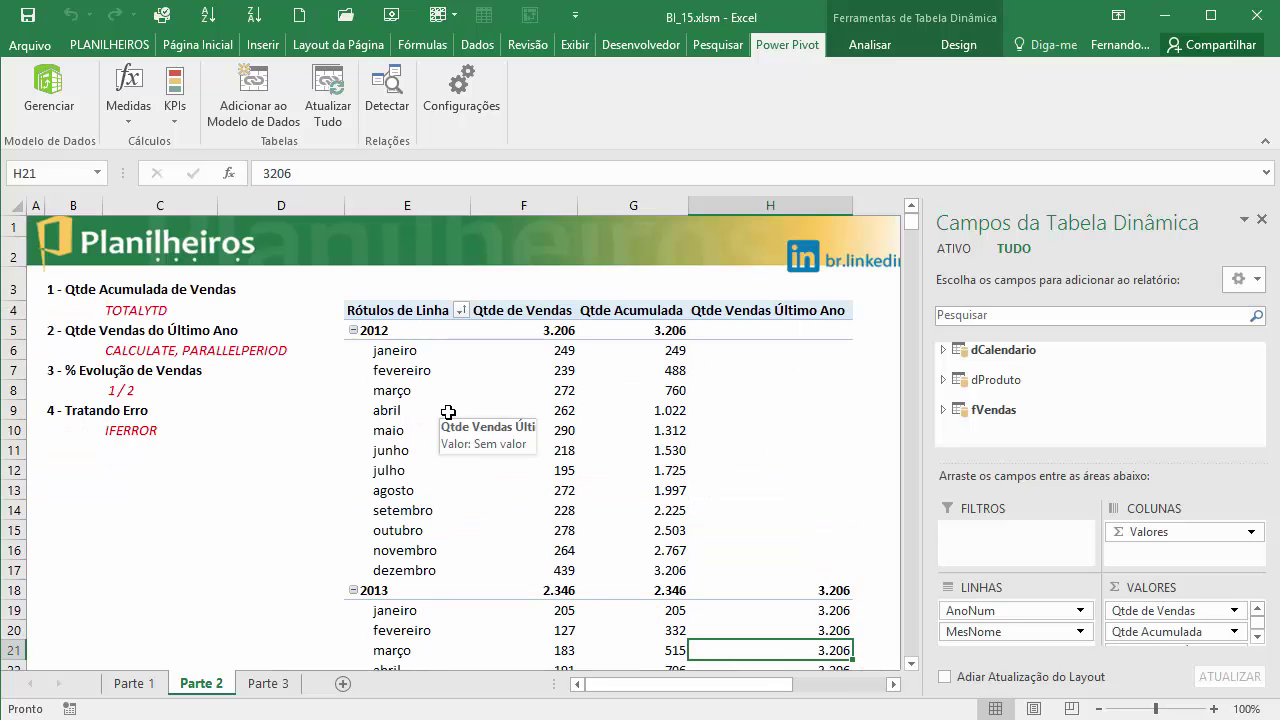
{"action": "left_click", "coordinate": [129, 103]}
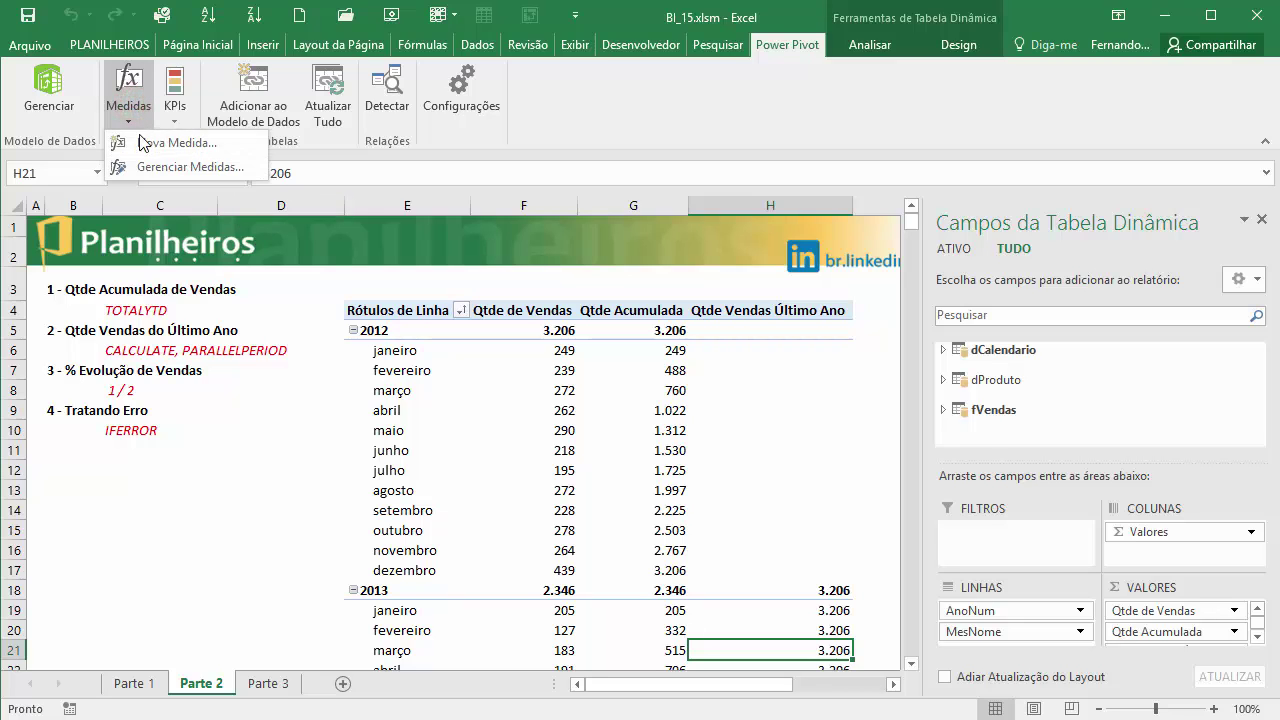
{"action": "left_click", "coordinate": [129, 100]}
{"action": "left_click", "coordinate": [79, 106]}
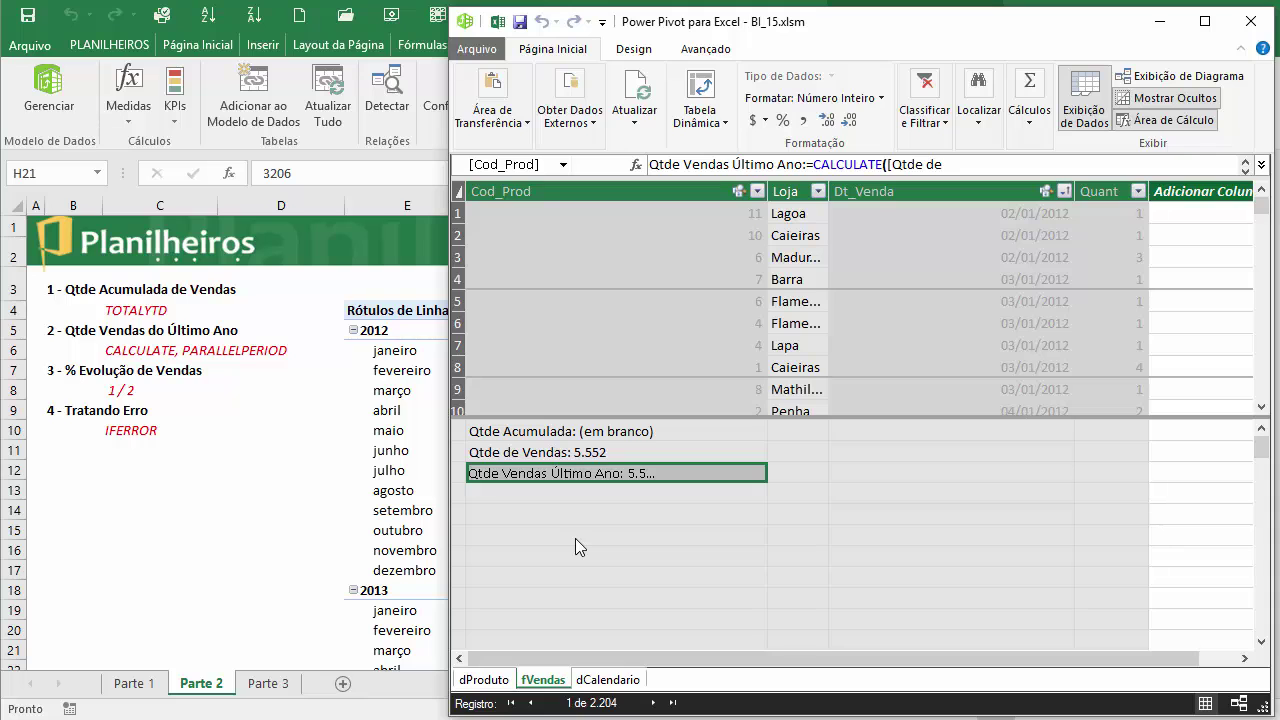
{"action": "left_click", "coordinate": [532, 533]}
{"action": "left_click", "coordinate": [508, 493]}
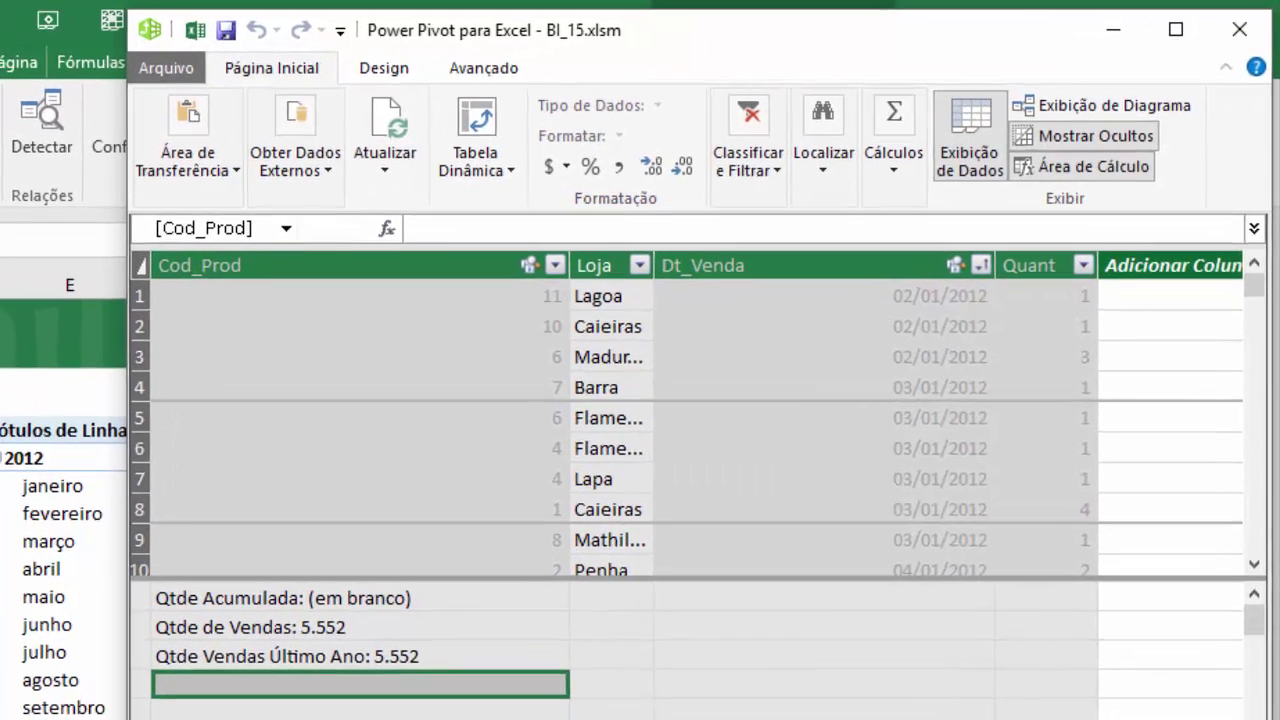
Create the measure % Evolução:=[Qtde Acumulada]/[Qtde Vendas Último Ano] and format it as a percentage (Porcentagem)
{"action": "type", "text": "%"}
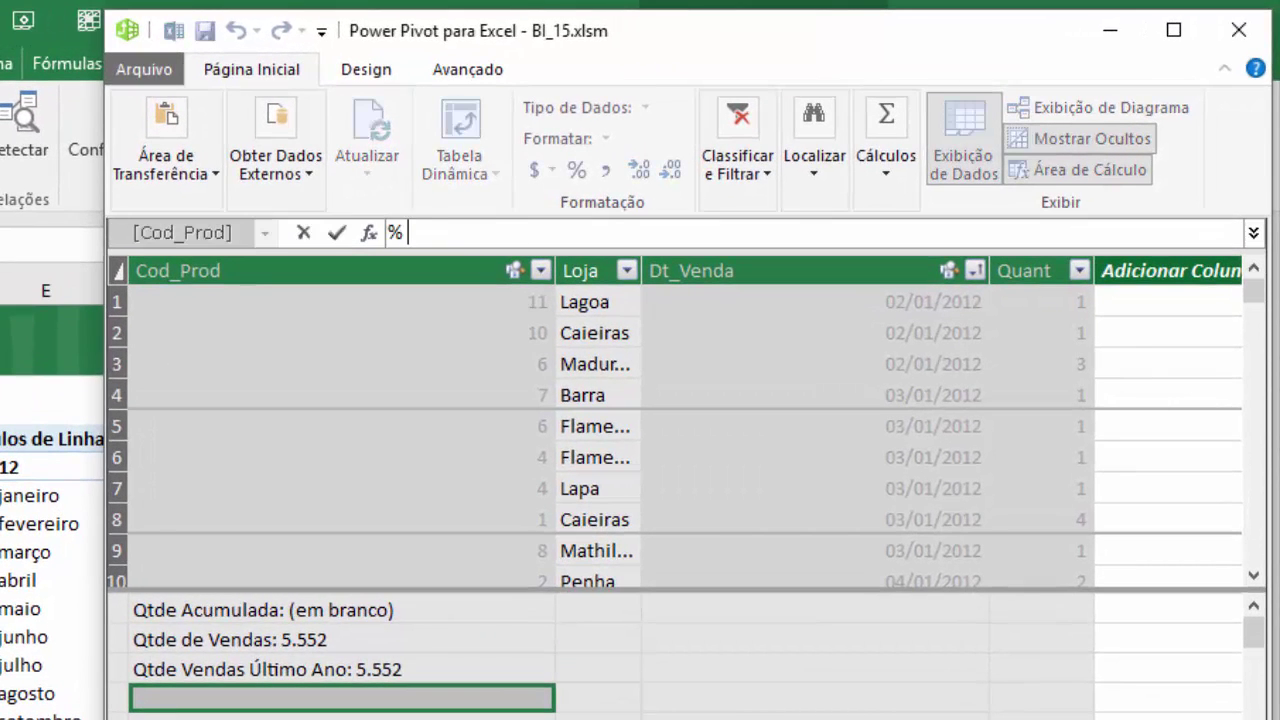
{"action": "type", "text": " Evolução"}
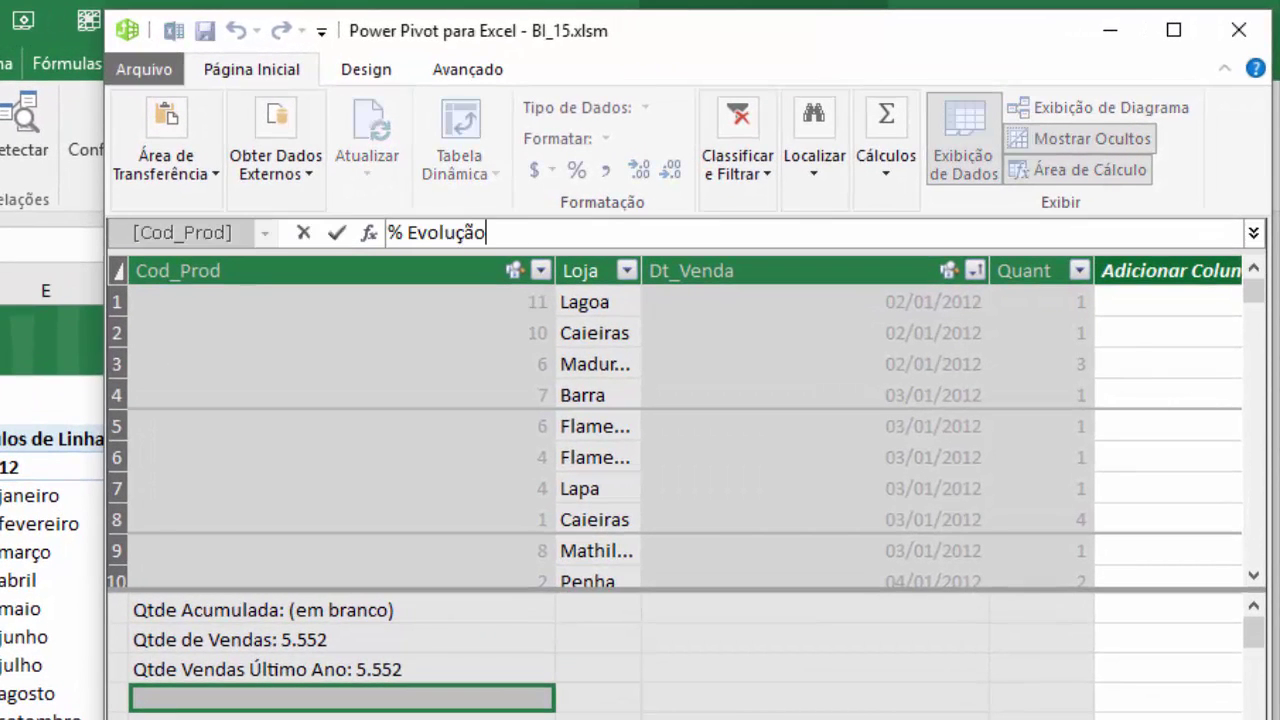
{"action": "type", "text": ":="}
{"action": "left_click", "coordinate": [264, 608]}
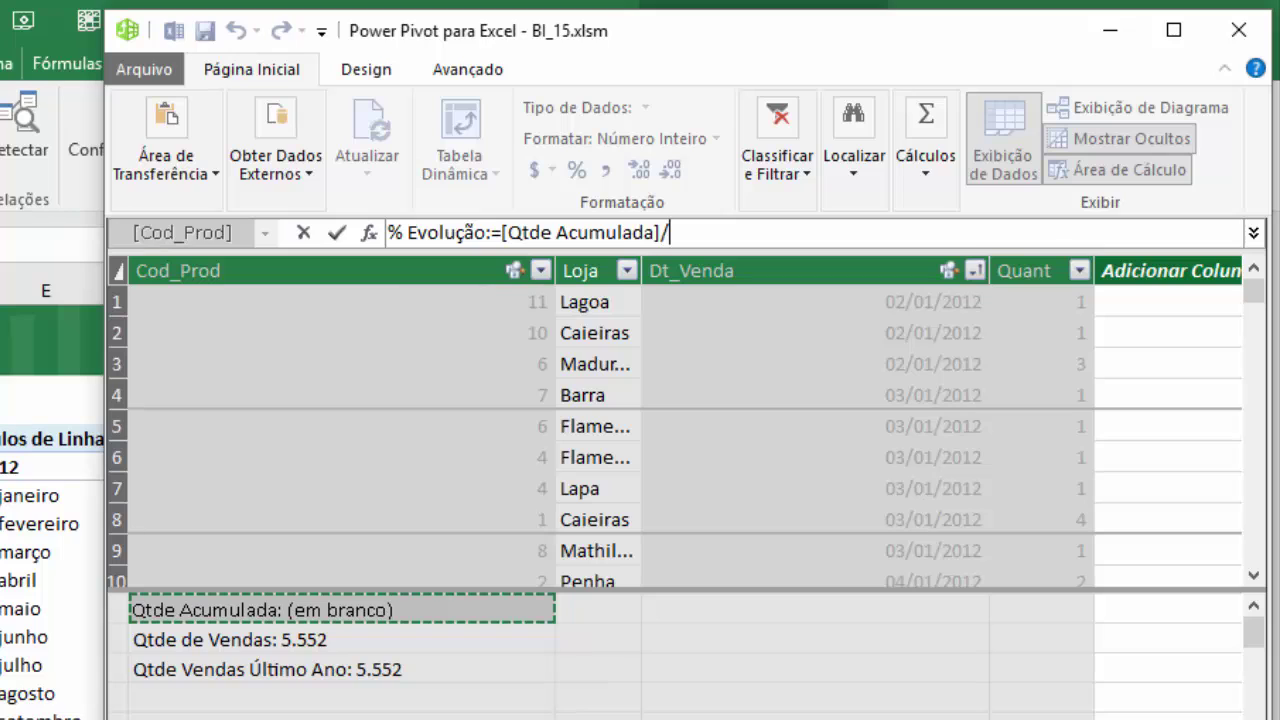
{"action": "left_click", "coordinate": [313, 670]}
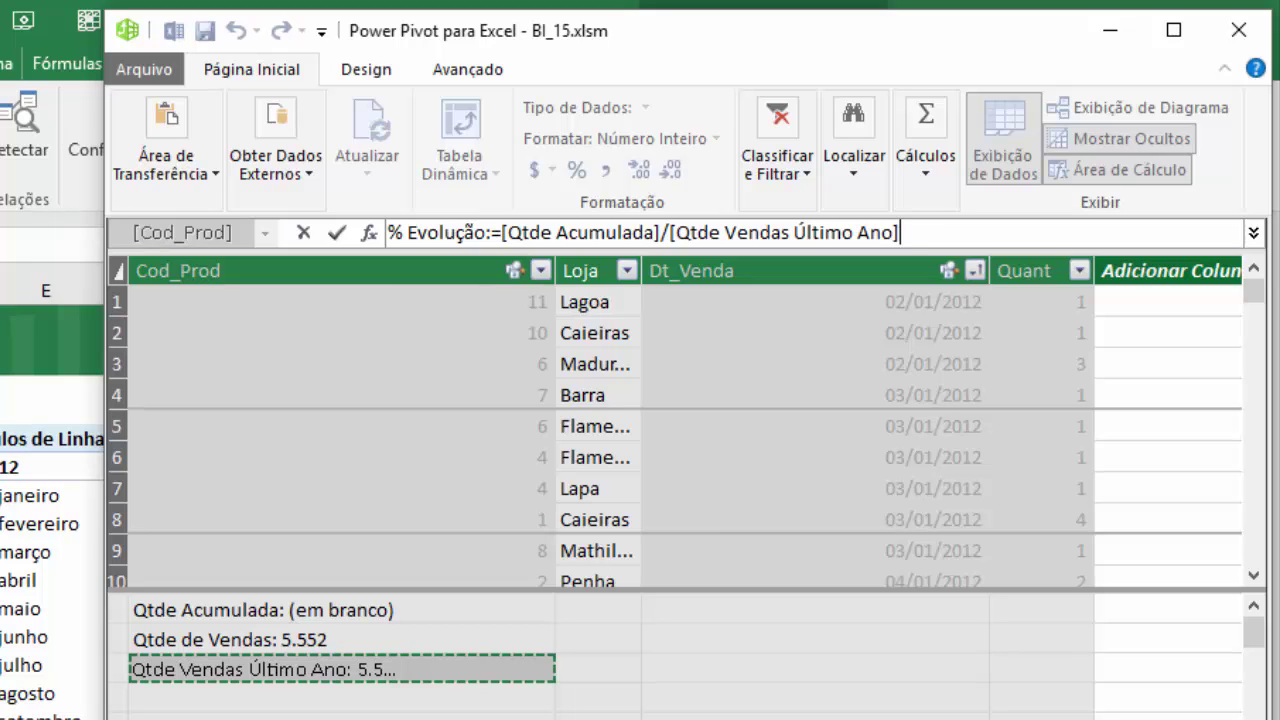
{"action": "key", "text": "Return"}
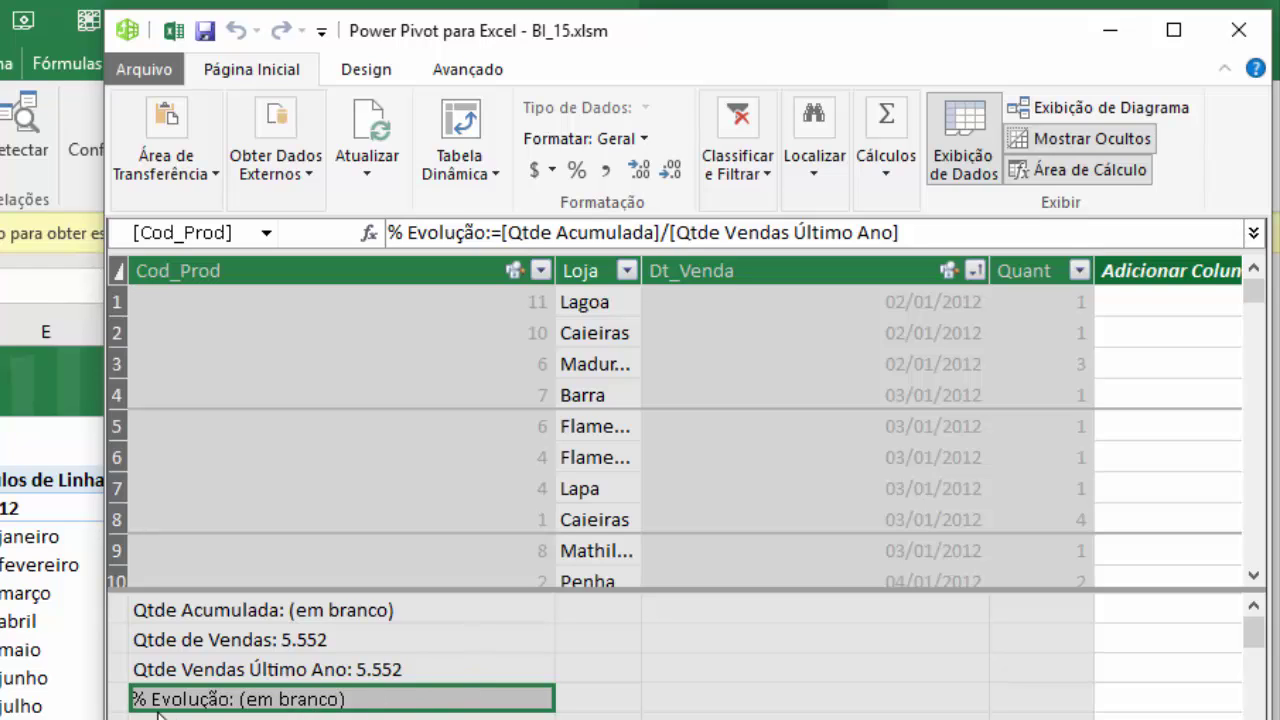
{"action": "left_click", "coordinate": [575, 172]}
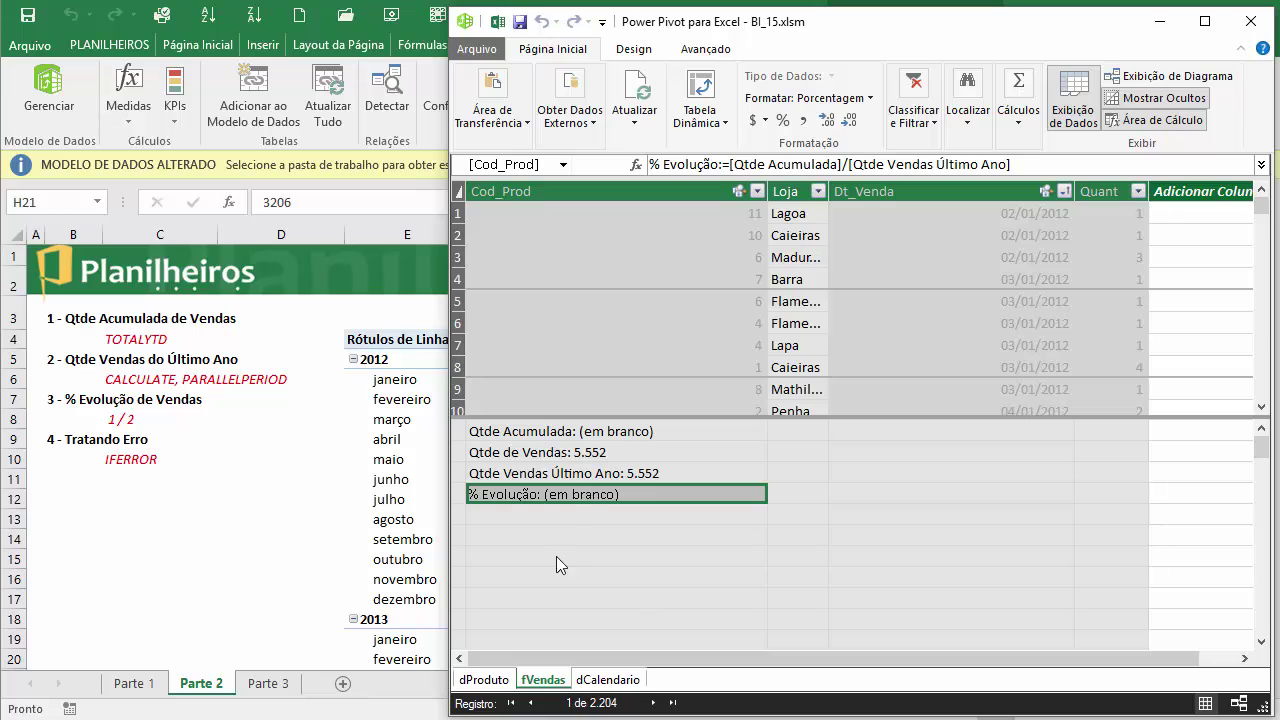
Return to the Parte 2 PivotTable and add the % Evolução measure from fVendas to its values
{"action": "left_click", "coordinate": [283, 459]}
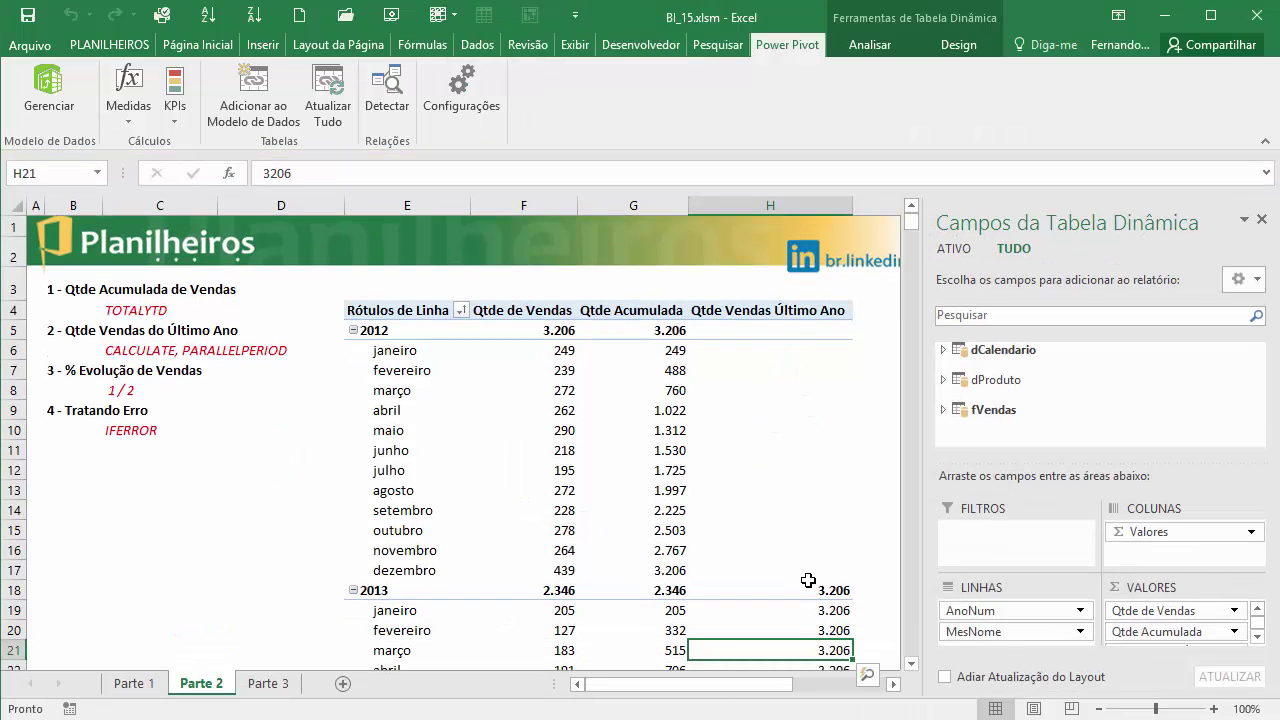
{"action": "left_click", "coordinate": [942, 409]}
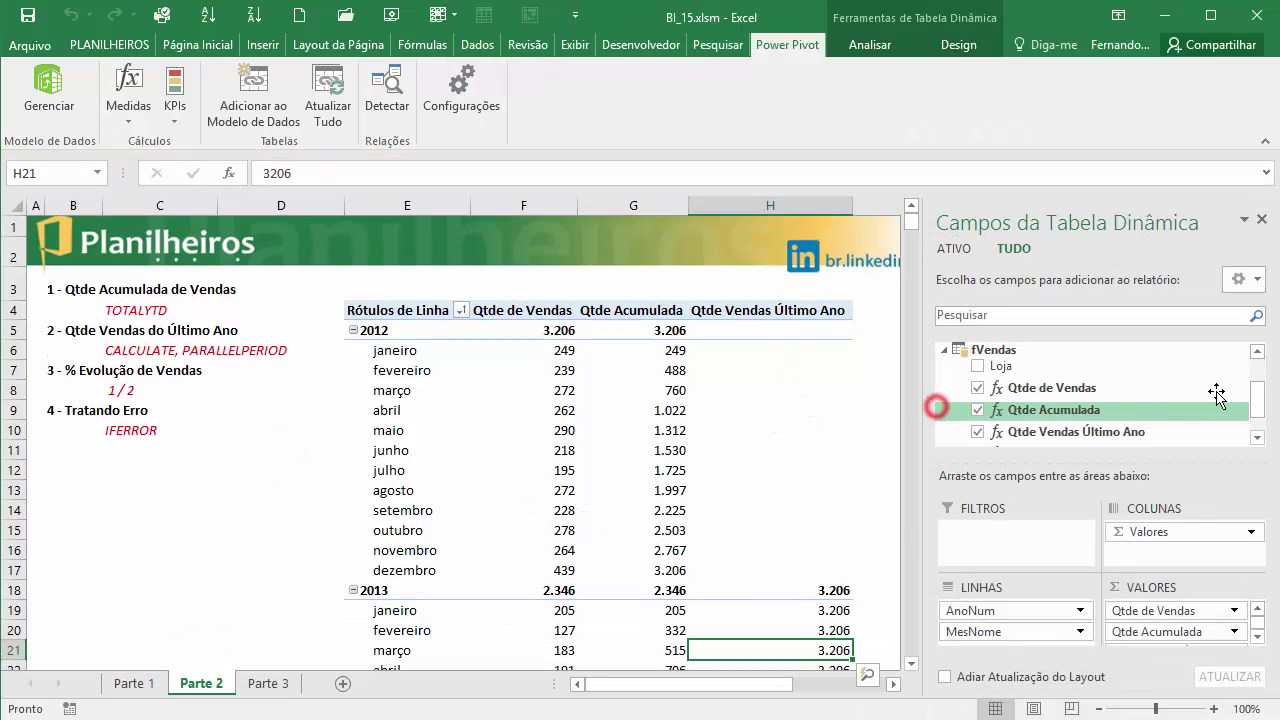
{"action": "scroll", "coordinate": [1256, 403], "scroll_direction": "down", "scroll_amount": 1}
{"action": "mouse_move", "coordinate": [1006, 422]}
{"action": "left_mouse_down"}
{"action": "mouse_move", "coordinate": [1160, 602]}
{"action": "mouse_move", "coordinate": [1179, 643]}
{"action": "left_mouse_up"}
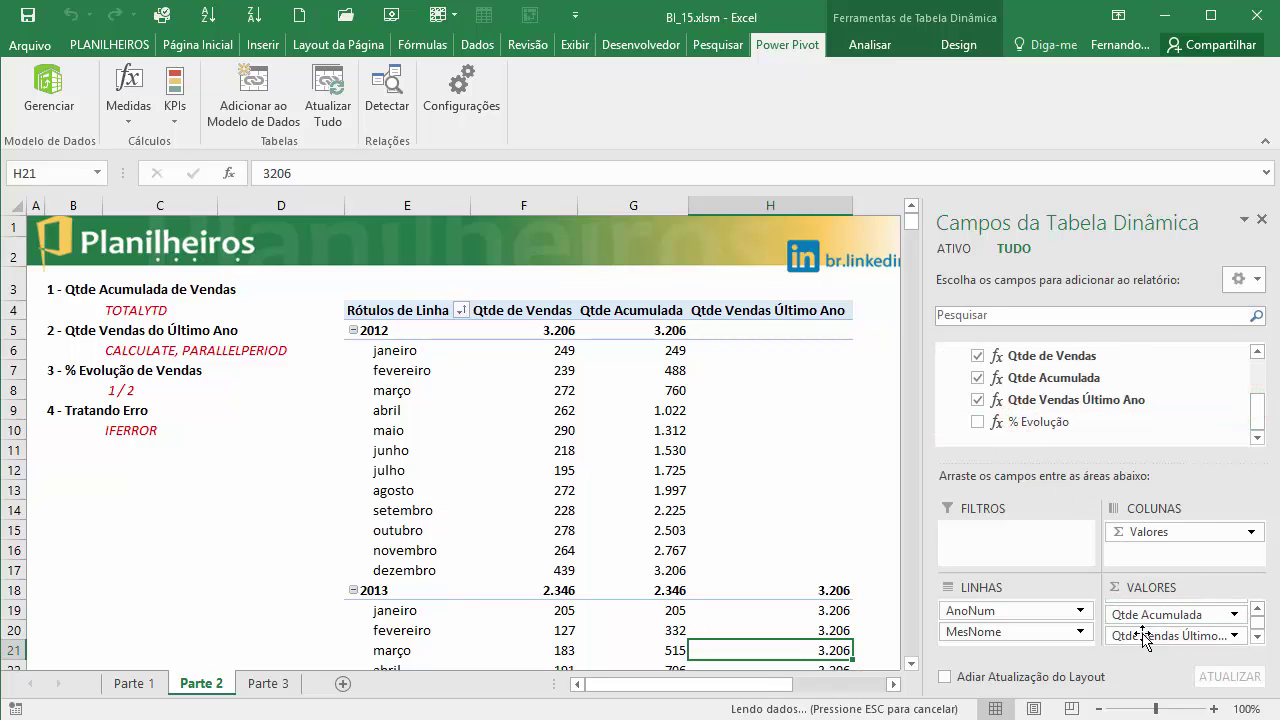
{"action": "left_click_drag", "start_coordinate": [775, 695], "coordinate": [801, 695]}
Compare Qtde de Vendas and Qtde Acumulada for the first months of 2013 with Qtde Vendas Último Ano
{"action": "scroll", "coordinate": [751, 513], "scroll_direction": "down", "scroll_amount": 2}
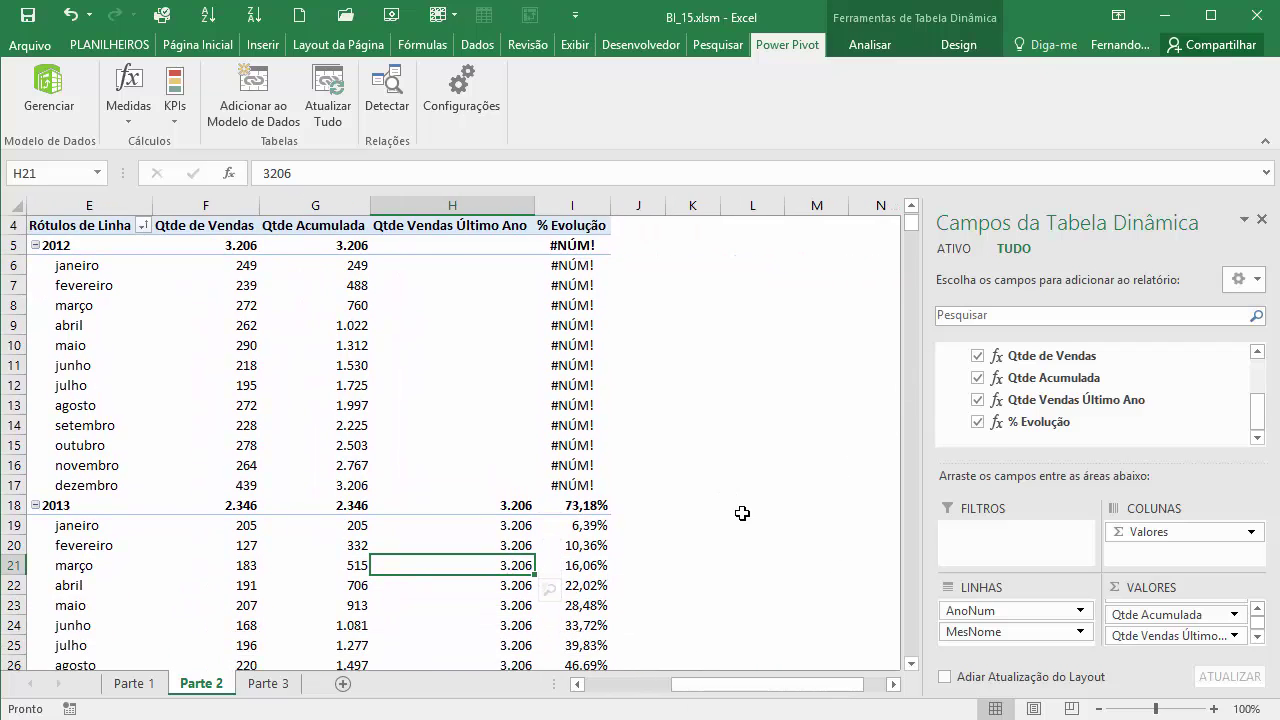
{"action": "left_click", "coordinate": [238, 467]}
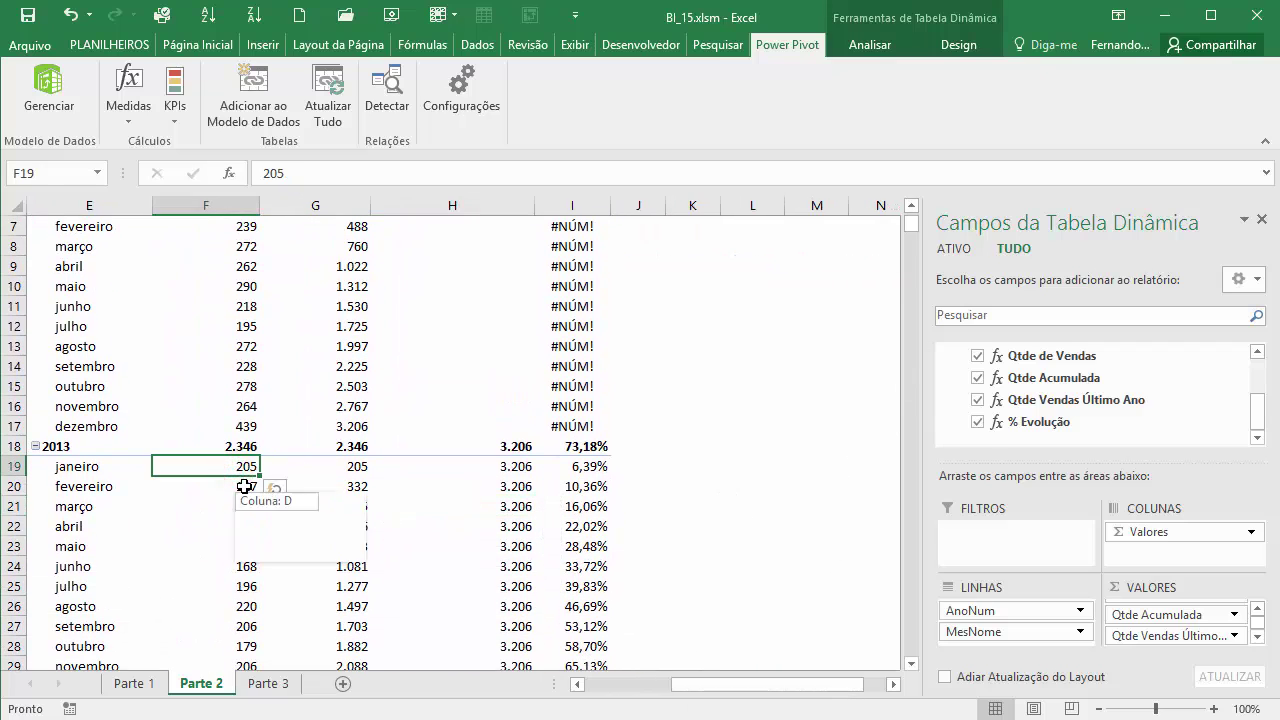
{"action": "left_click", "coordinate": [330, 465]}
{"action": "left_click", "coordinate": [338, 486]}
{"action": "left_click", "coordinate": [340, 506]}
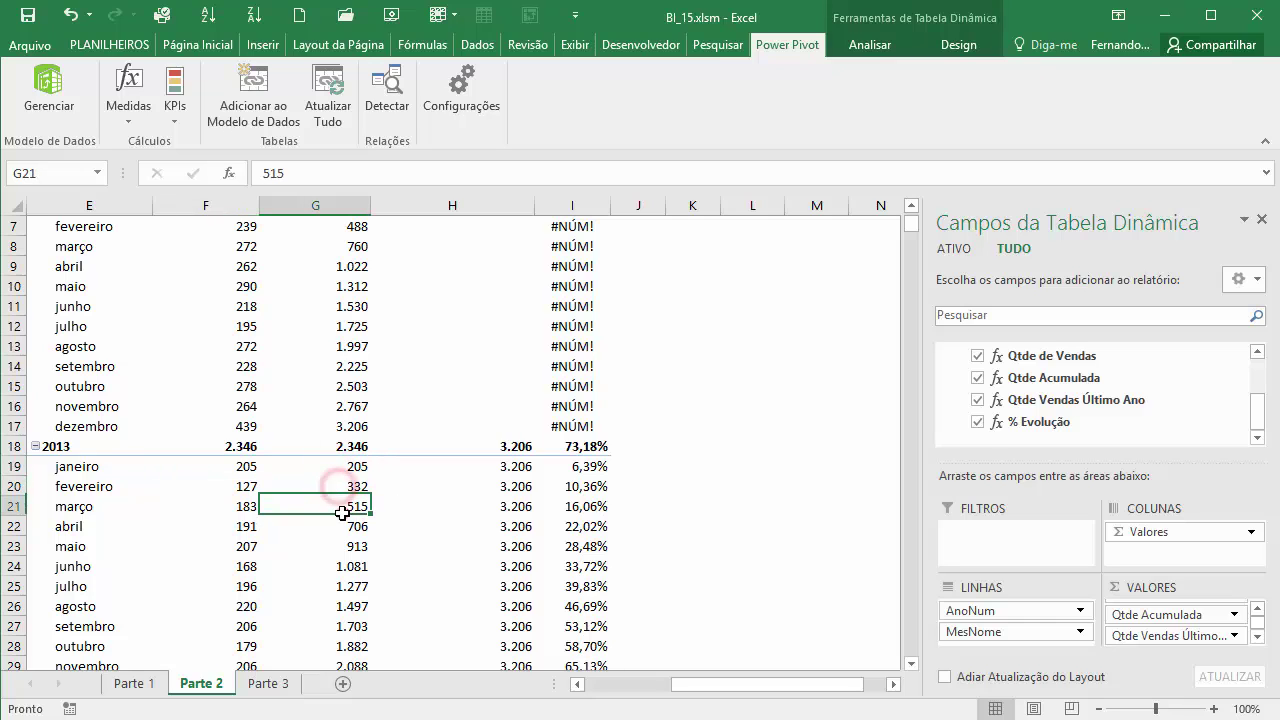
{"action": "left_click", "coordinate": [342, 526]}
{"action": "left_click", "coordinate": [344, 546]}
{"action": "left_click", "coordinate": [516, 446]}
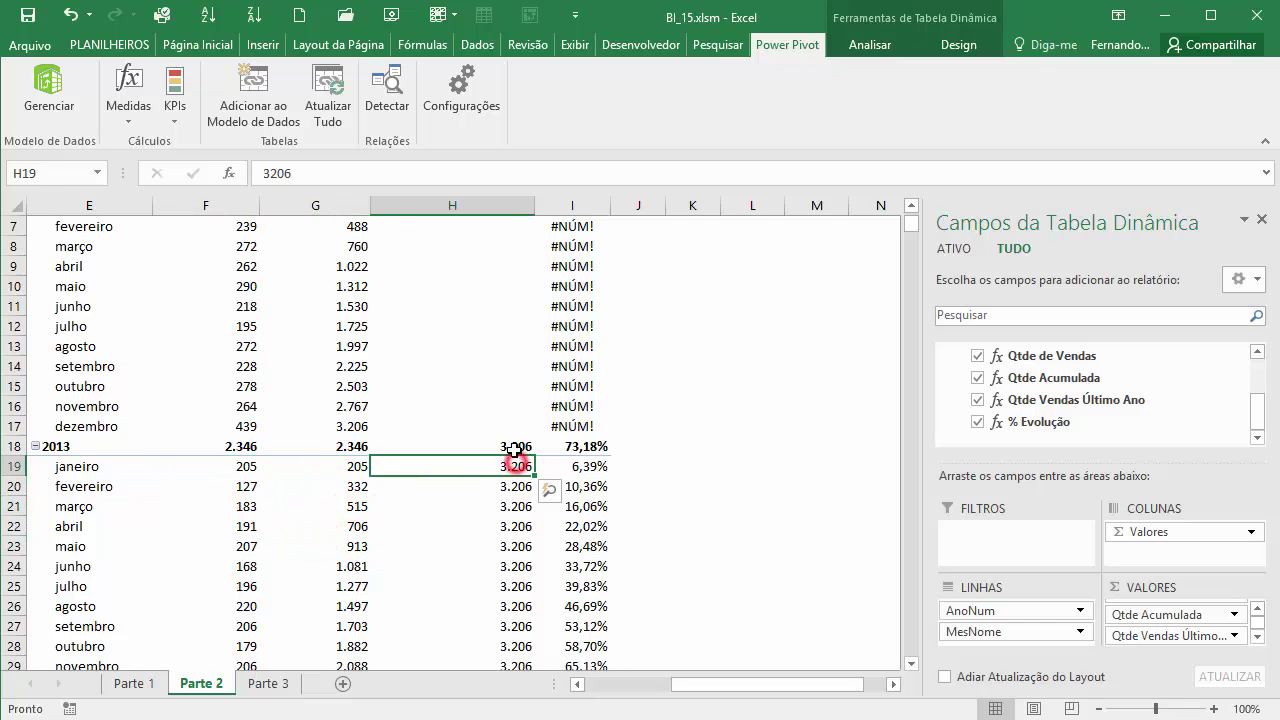
{"action": "scroll", "coordinate": [386, 277], "scroll_direction": "up", "scroll_amount": 1}
{"action": "left_click", "coordinate": [345, 525]}
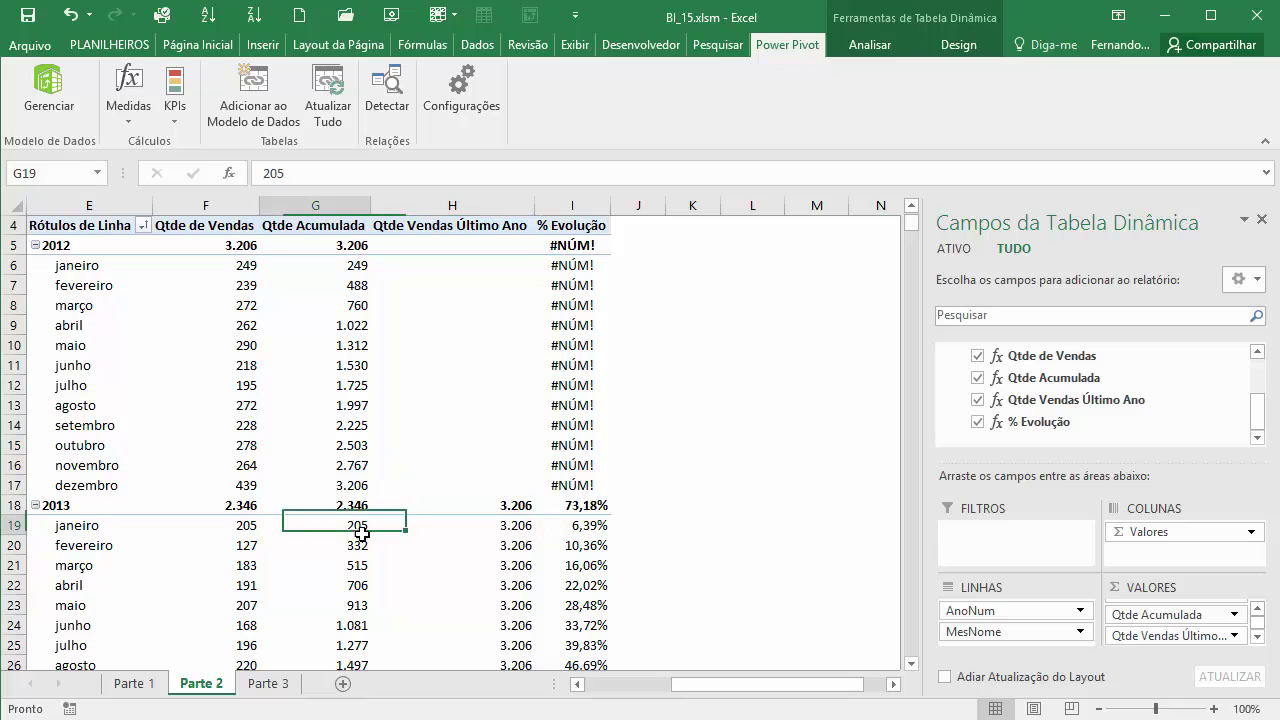
Examine % Evolução for janeiro to março and dezembro of 2013 against the accumulated quantity
{"action": "left_click", "coordinate": [588, 522]}
{"action": "left_click", "coordinate": [586, 538]}
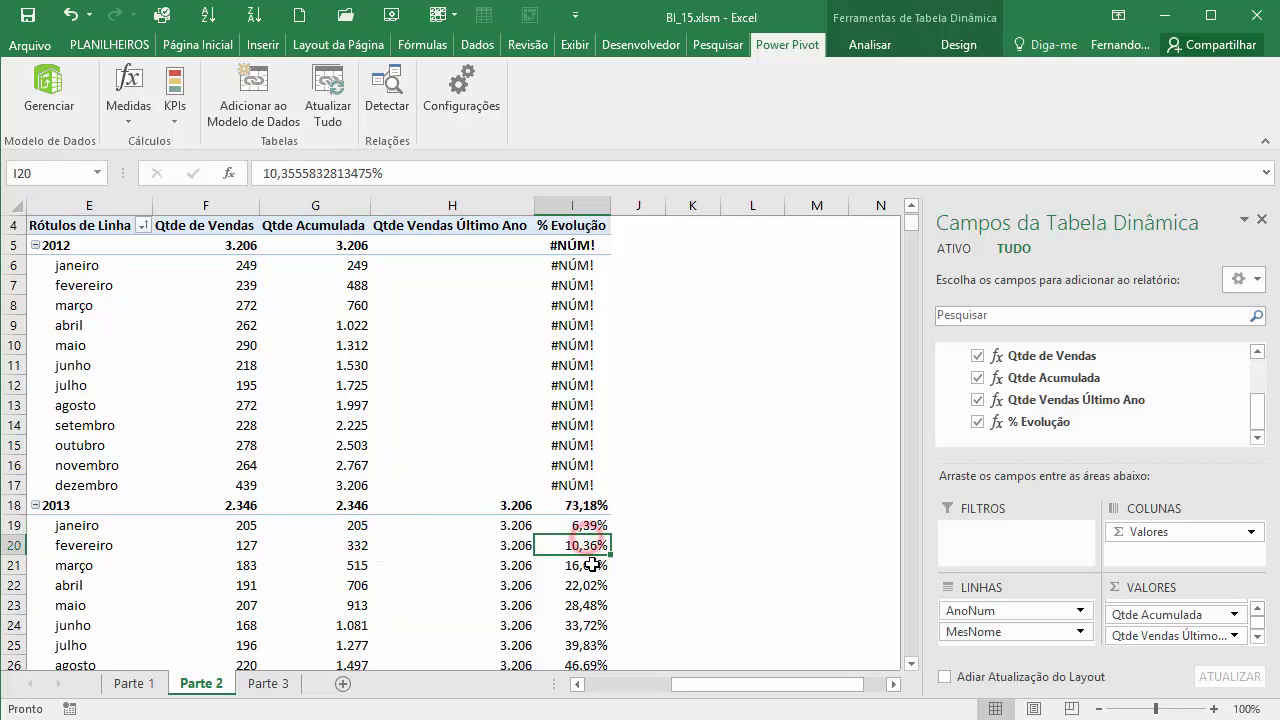
{"action": "left_click", "coordinate": [586, 565]}
{"action": "scroll", "coordinate": [474, 383], "scroll_direction": "down", "scroll_amount": 1}
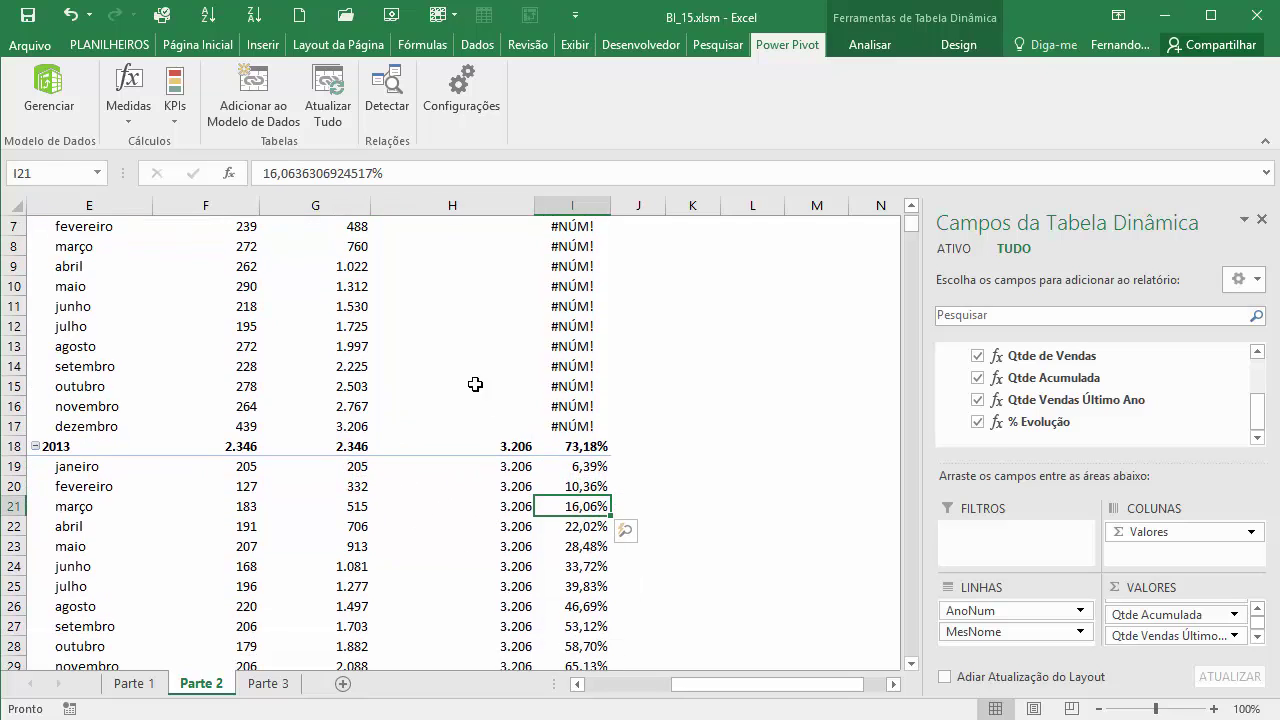
{"action": "scroll", "coordinate": [590, 540], "scroll_direction": "down", "scroll_amount": 1}
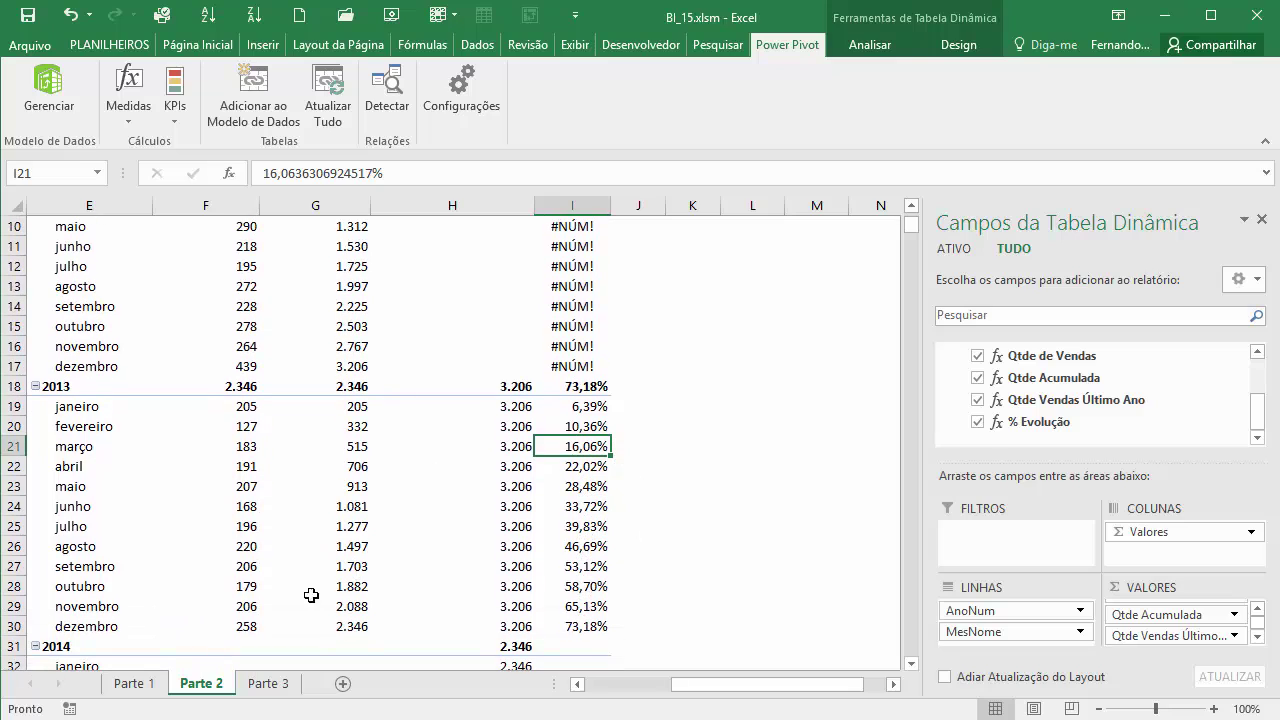
{"action": "left_click", "coordinate": [356, 386]}
{"action": "left_click", "coordinate": [350, 626]}
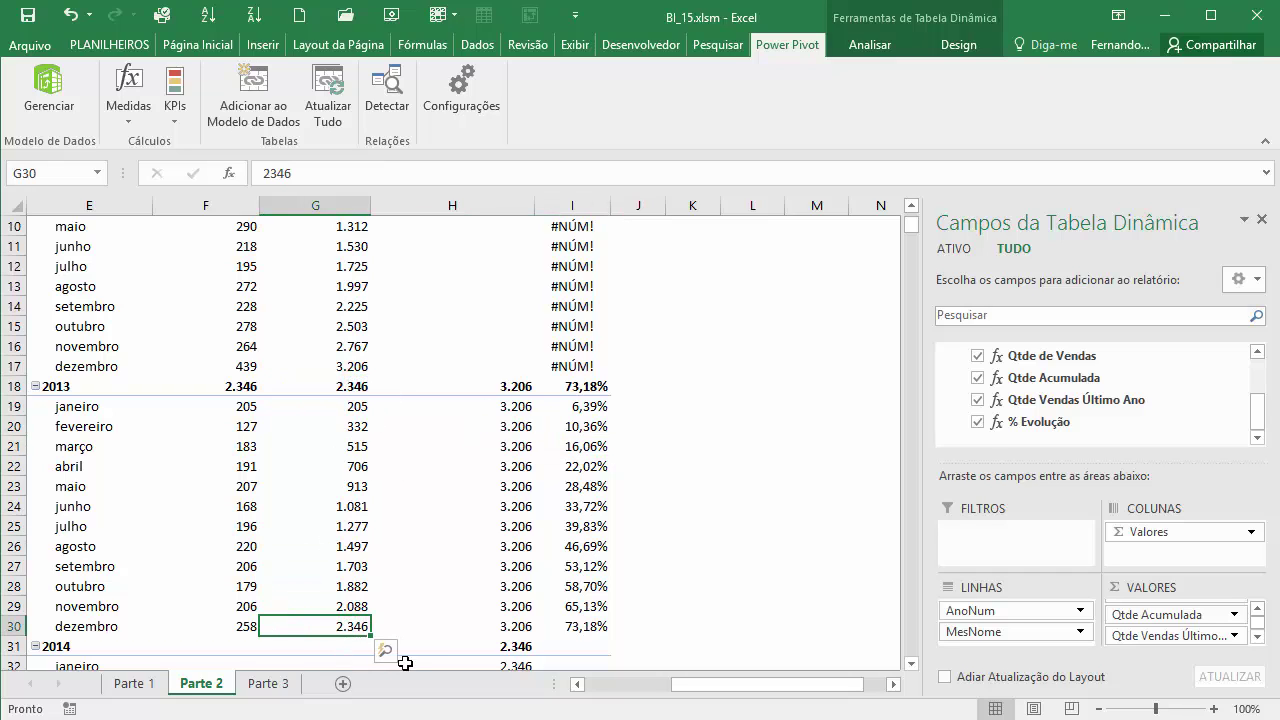
{"action": "left_click", "coordinate": [573, 628]}
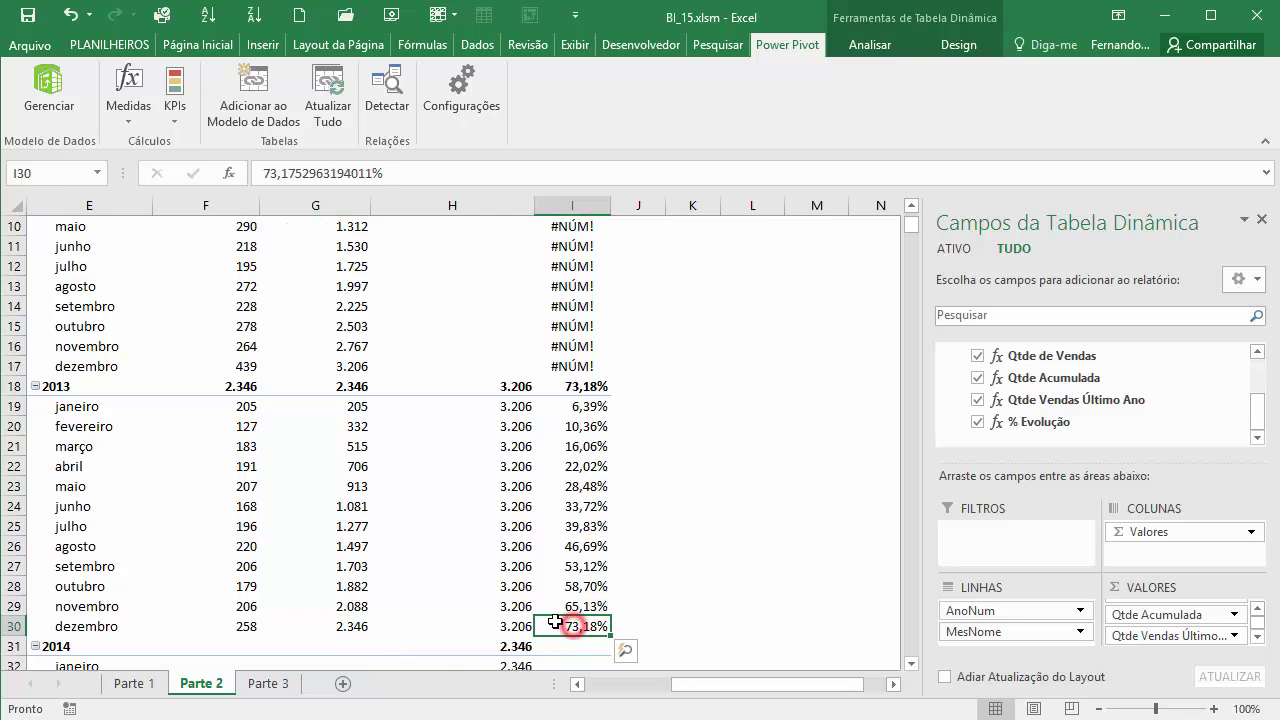
Compare the 2012 Qtde Acumulada total with the 2013 rows and inspect the 2012 % Evolução cells
{"action": "scroll", "coordinate": [573, 628], "scroll_direction": "up", "scroll_amount": 3}
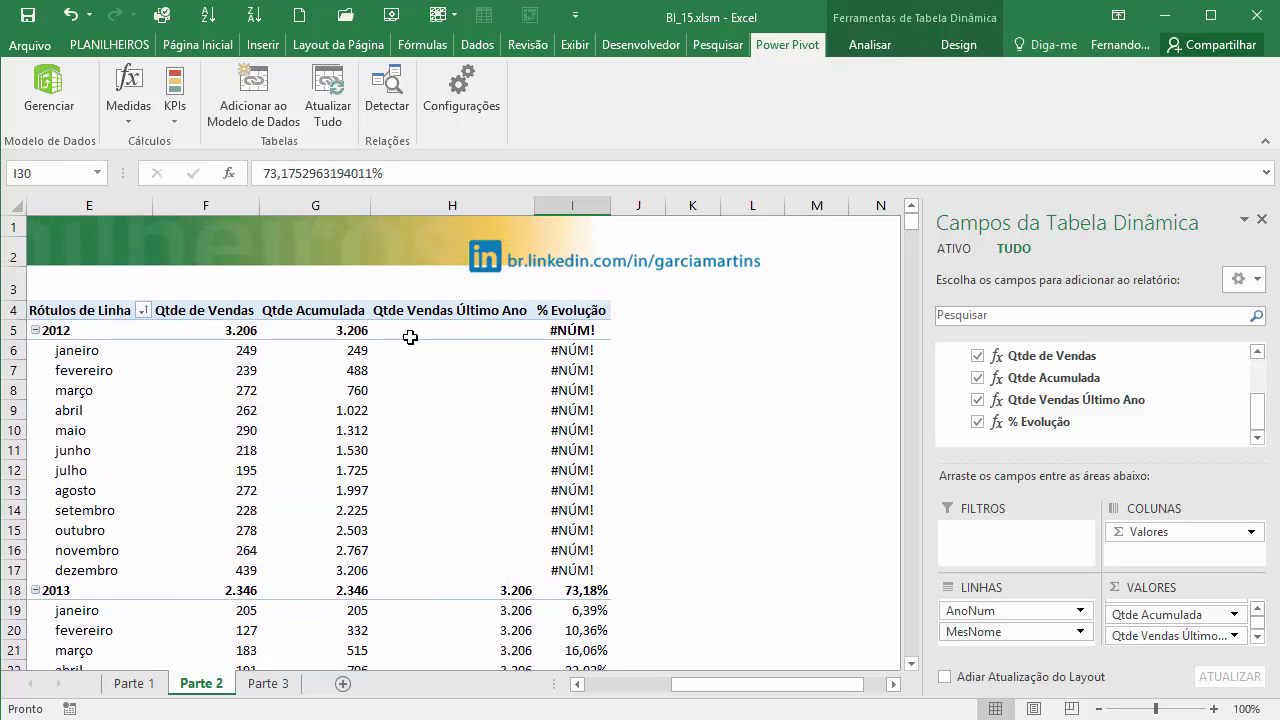
{"action": "left_click", "coordinate": [350, 330]}
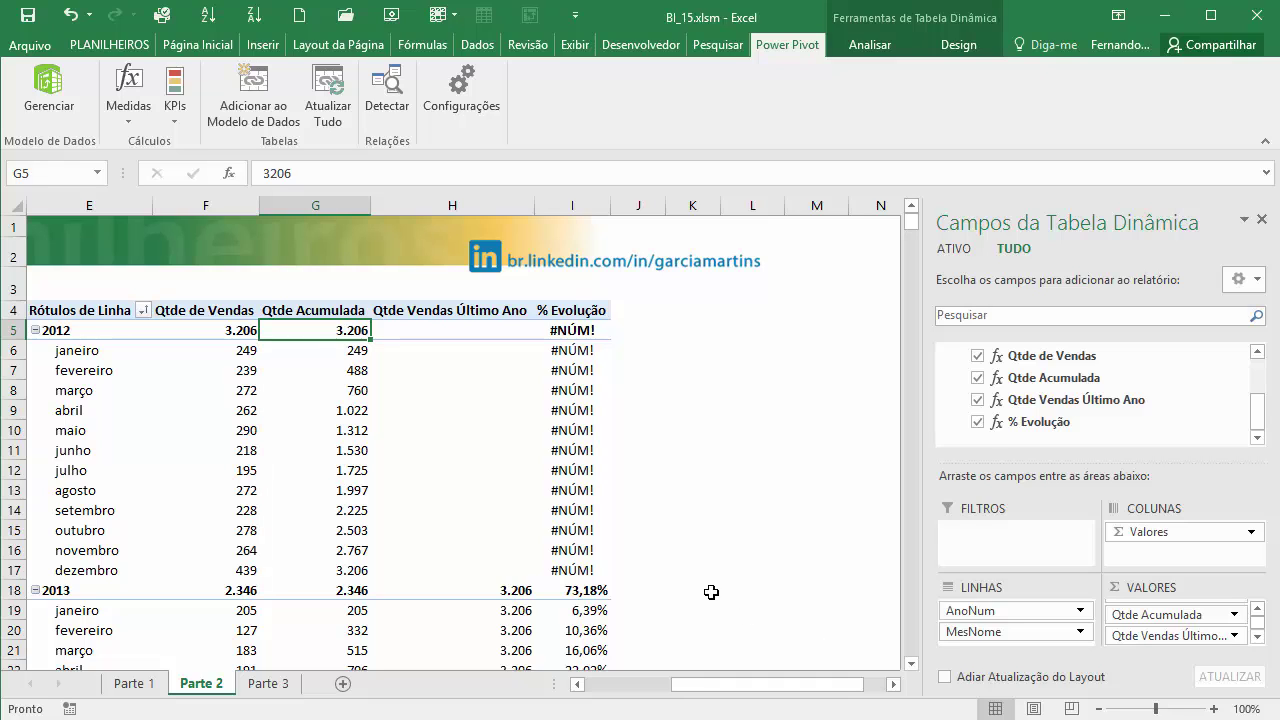
{"action": "scroll", "coordinate": [714, 588], "scroll_direction": "down", "scroll_amount": 2}
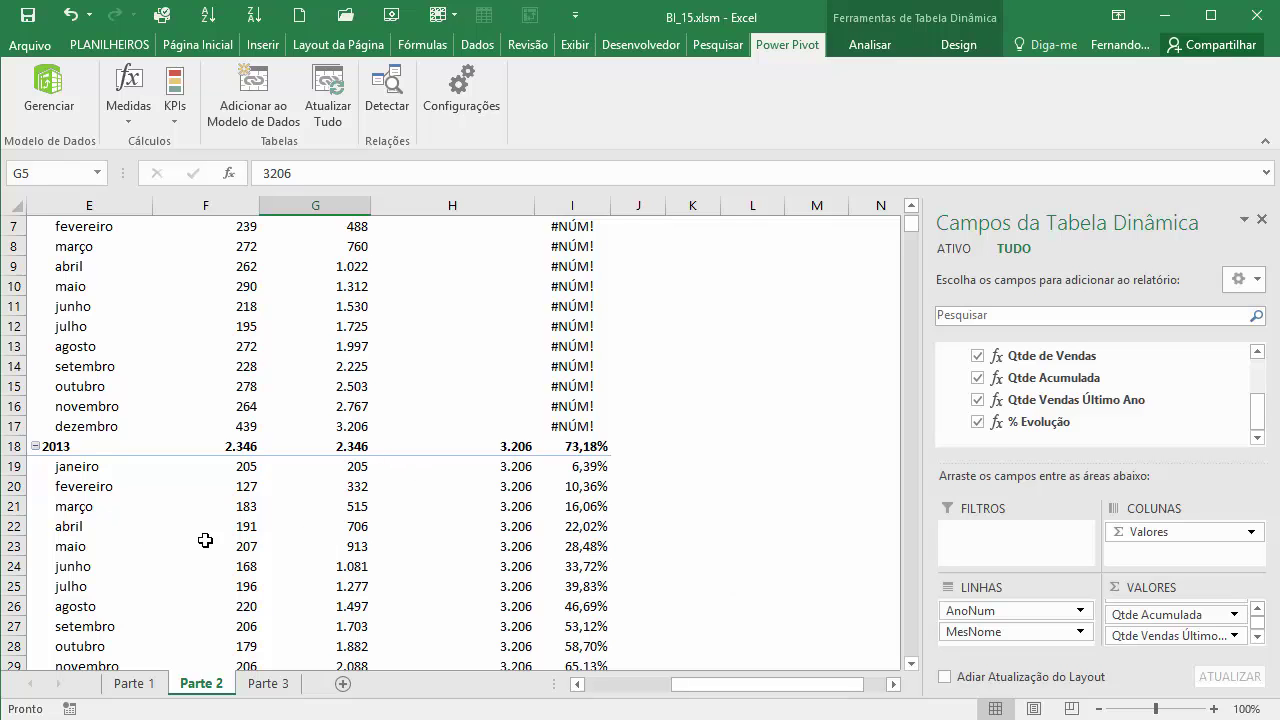
{"action": "scroll", "coordinate": [205, 540], "scroll_direction": "down", "scroll_amount": 1}
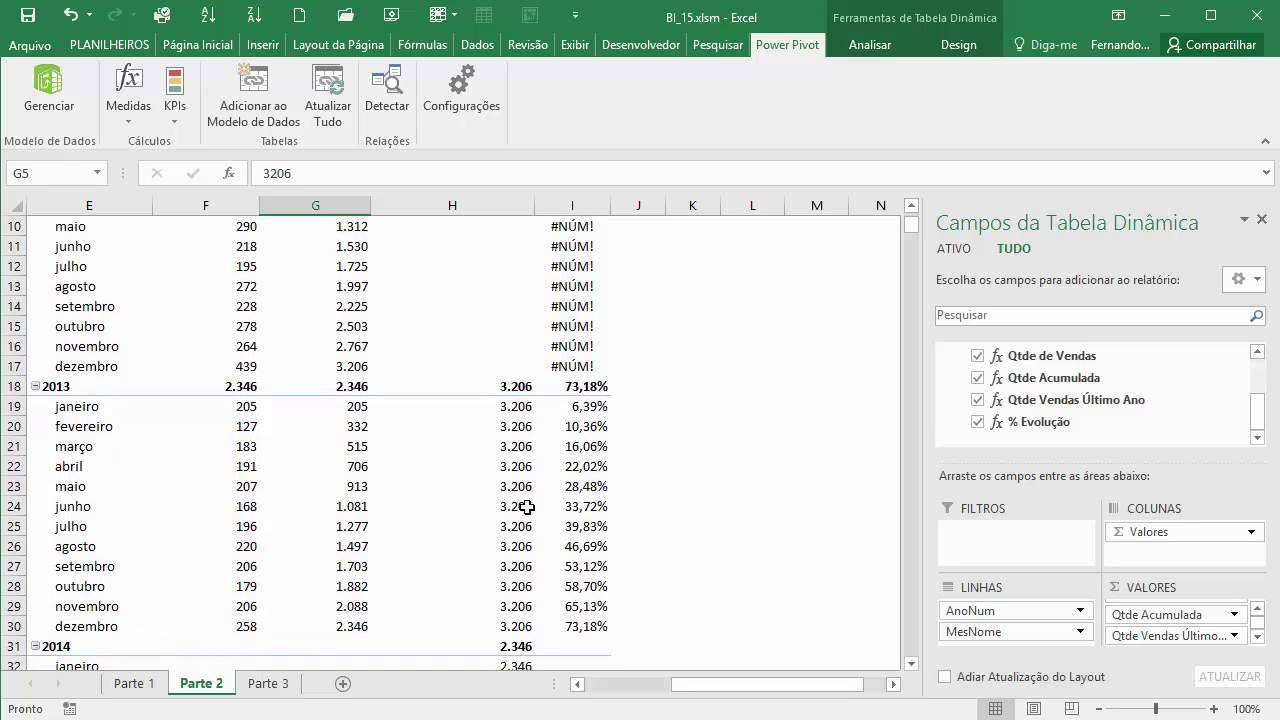
{"action": "scroll", "coordinate": [548, 510], "scroll_direction": "up", "scroll_amount": 2}
{"action": "scroll", "coordinate": [560, 440], "scroll_direction": "up", "scroll_amount": 1}
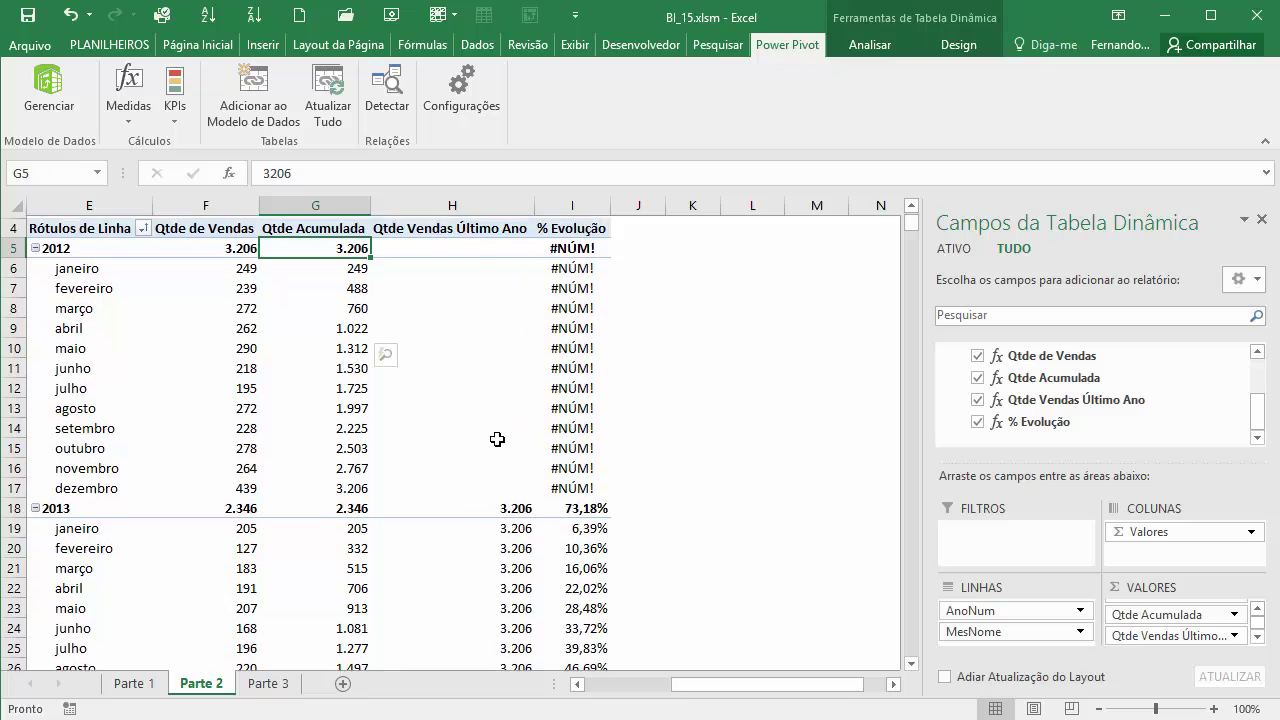
{"action": "left_click", "coordinate": [572, 390]}
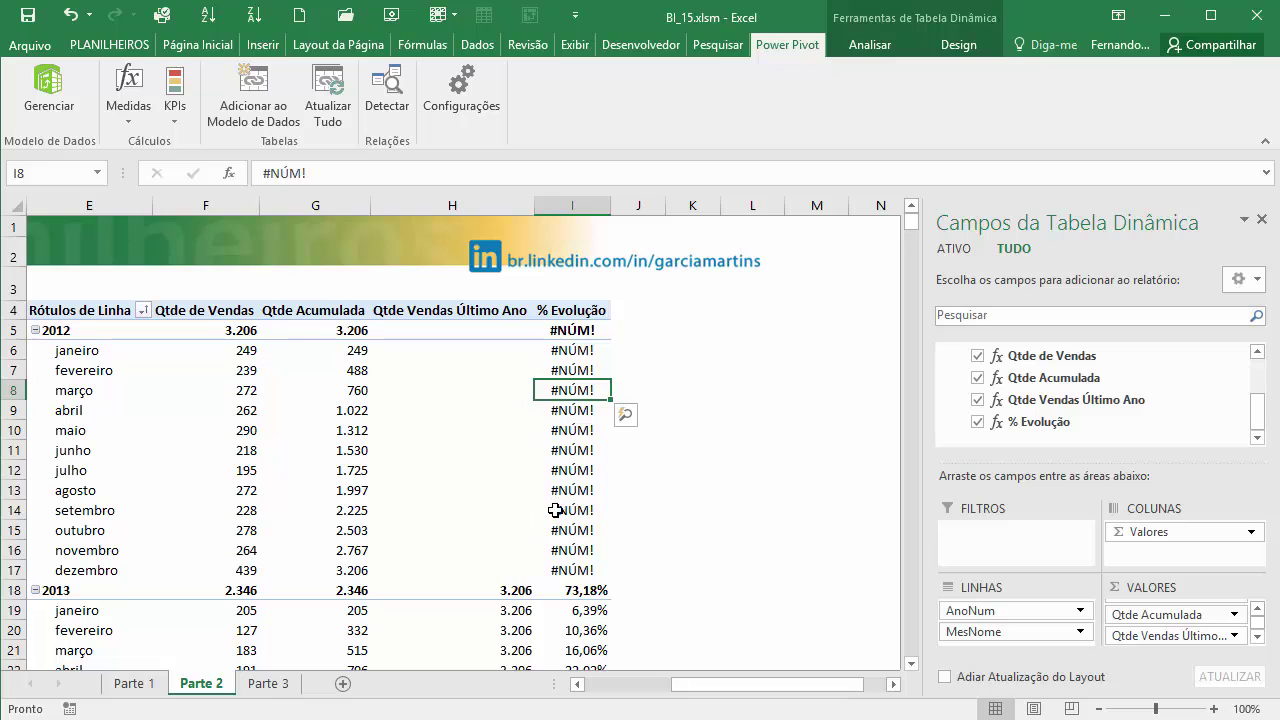
Open the Power Pivot data model and insert the IFERROR function before the division in fVendas' % Evolução measure
{"action": "left_click", "coordinate": [49, 90]}
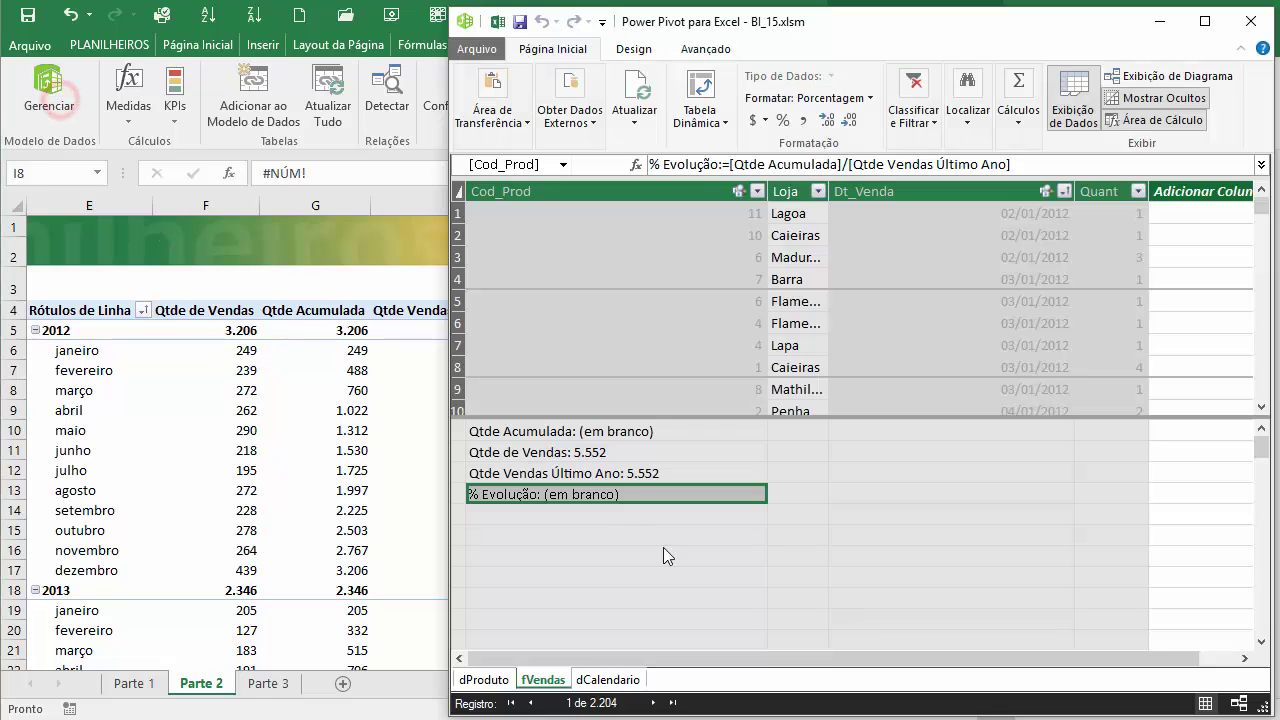
{"action": "left_click", "coordinate": [600, 550]}
{"action": "left_click", "coordinate": [504, 494]}
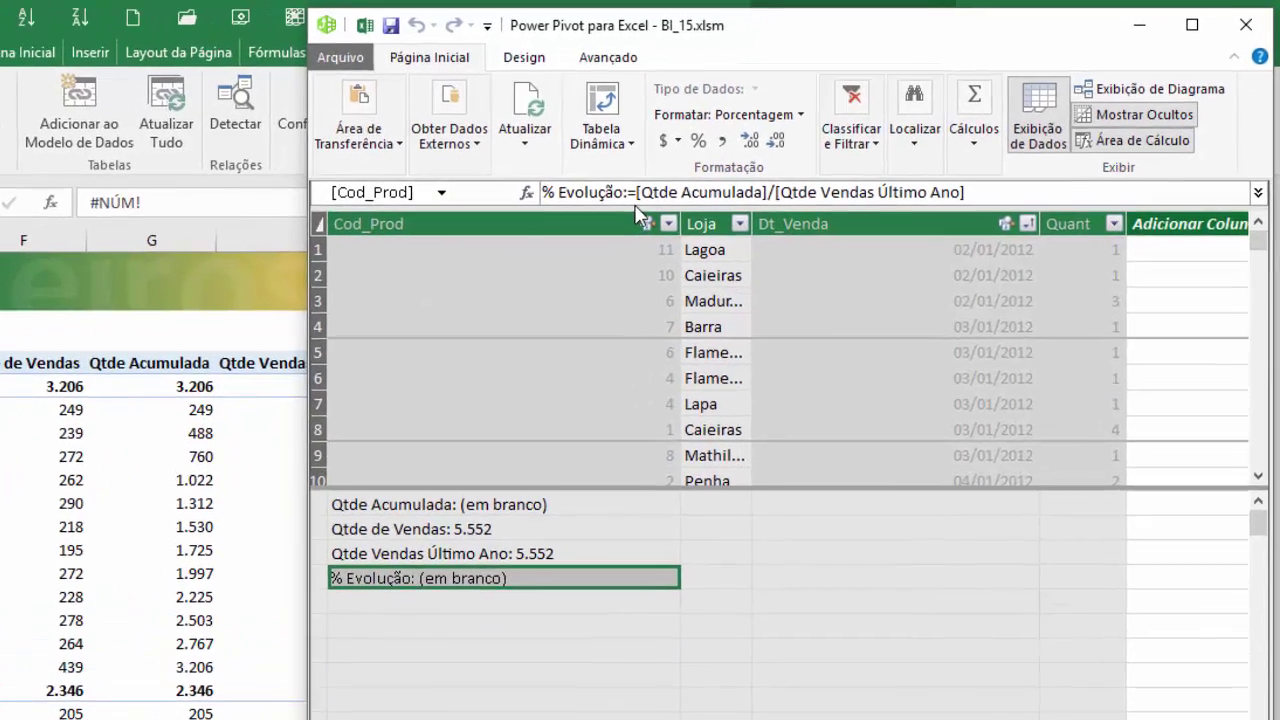
{"action": "left_click", "coordinate": [634, 192]}
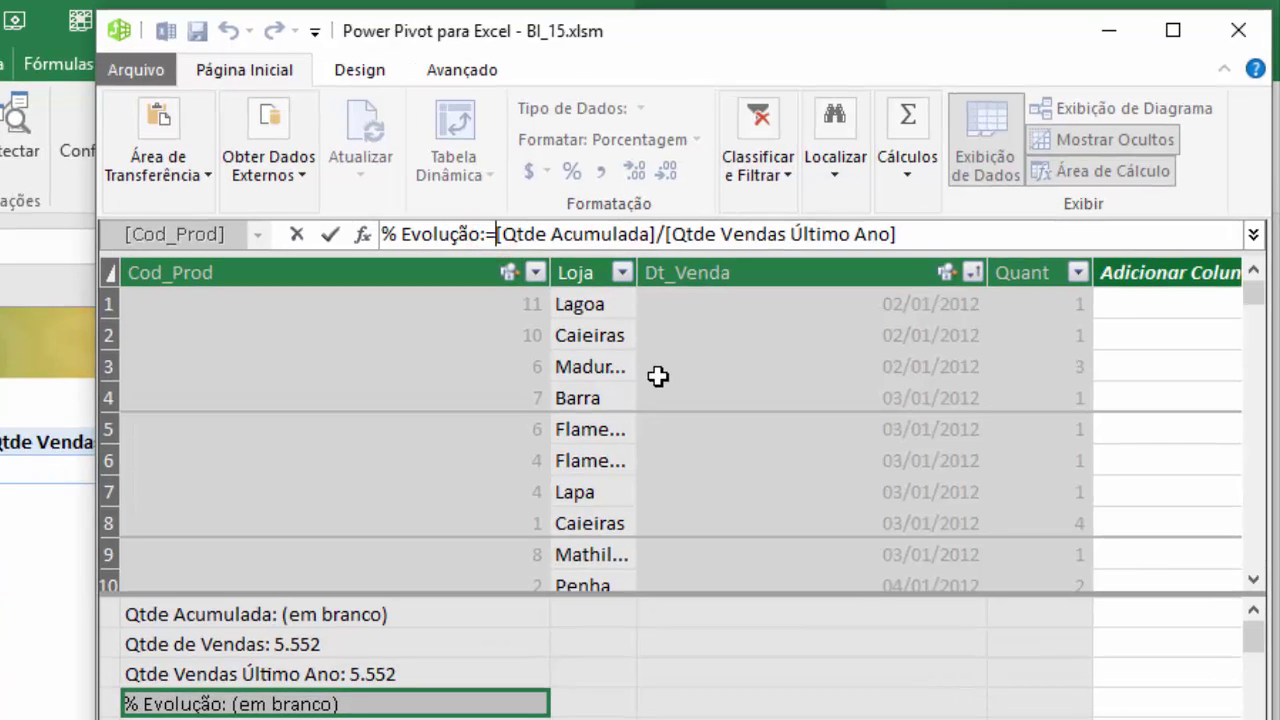
{"action": "type", "text": "iferros"}
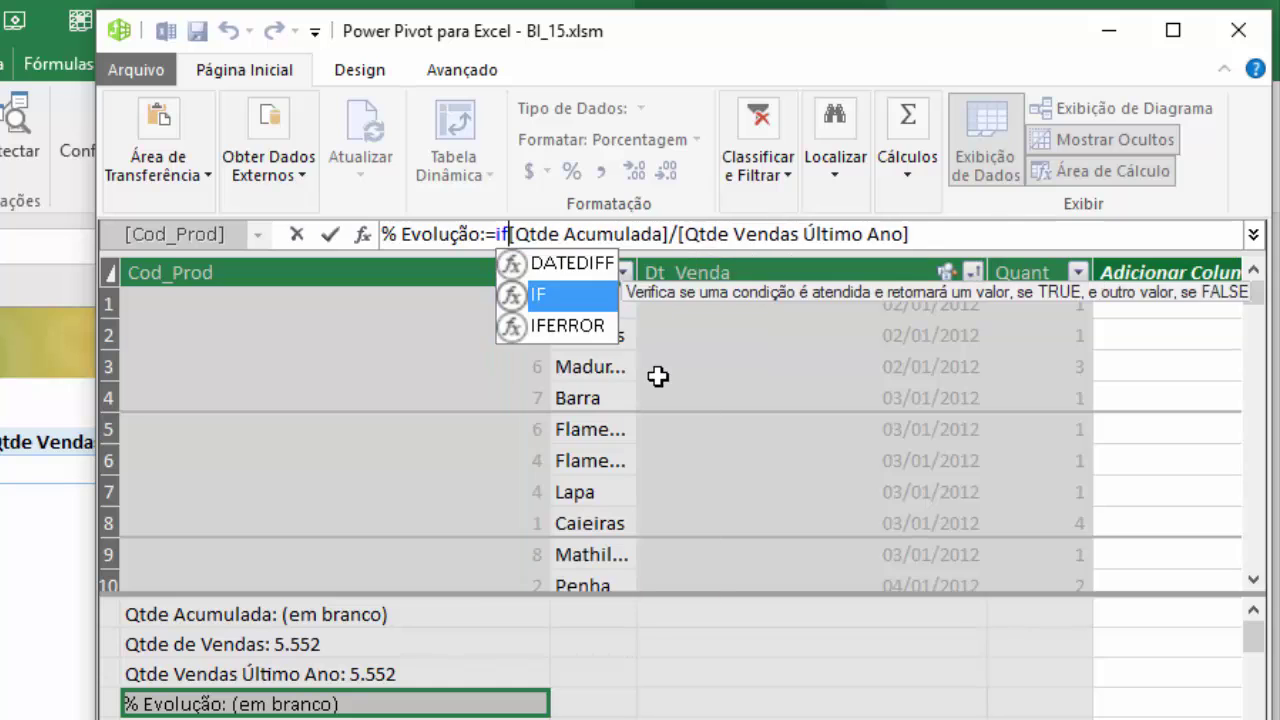
{"action": "key", "text": "BackSpace"}
{"action": "key", "text": "Tab"}
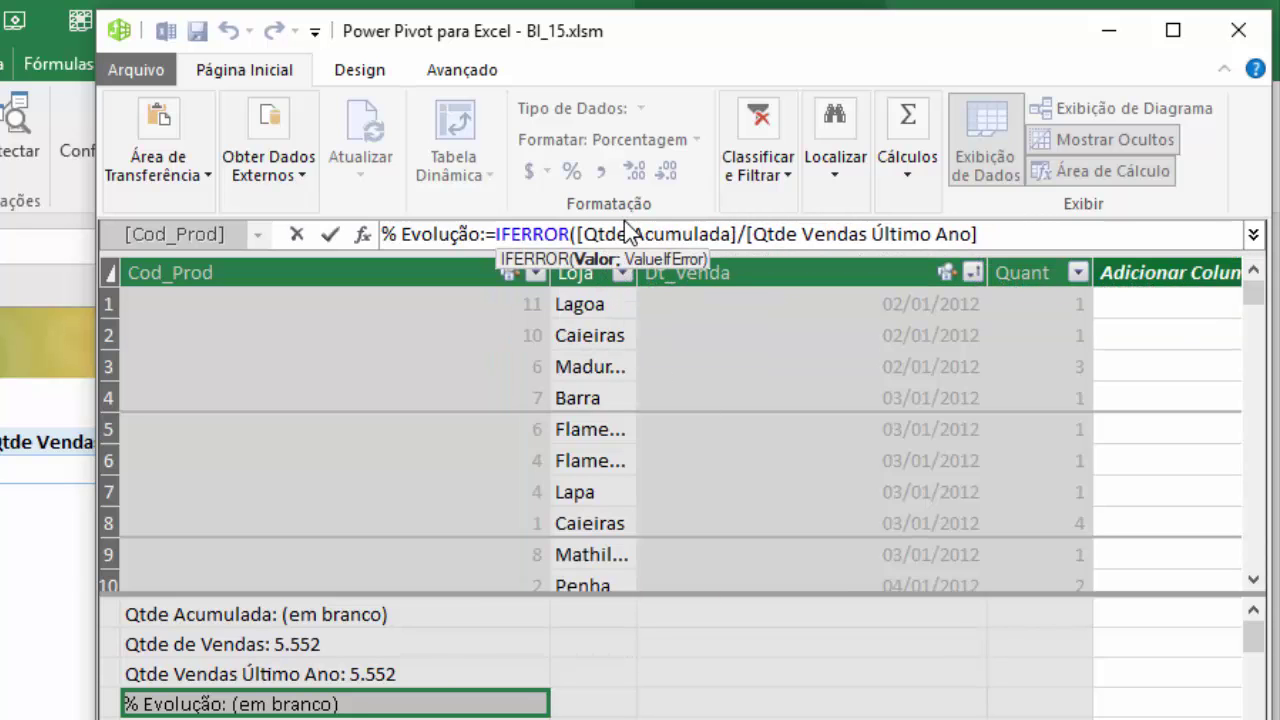
Complete the % Evolução formula with BLANK() as the IFERROR alternative to [Qtde Acumulada]/[Qtde Vendas Último Ano] and commit it
{"action": "left_click_drag", "start_coordinate": [576, 234], "coordinate": [1003, 260]}
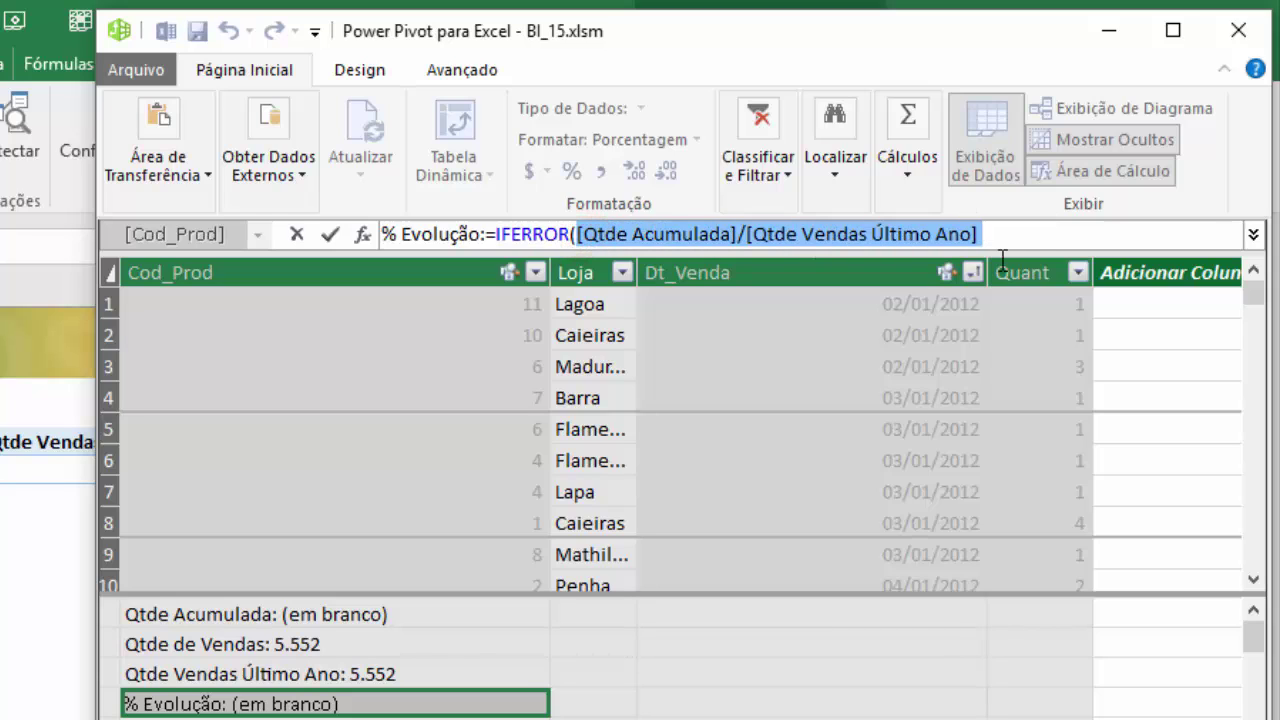
{"action": "left_click", "coordinate": [1015, 240]}
{"action": "type", "text": ";"}
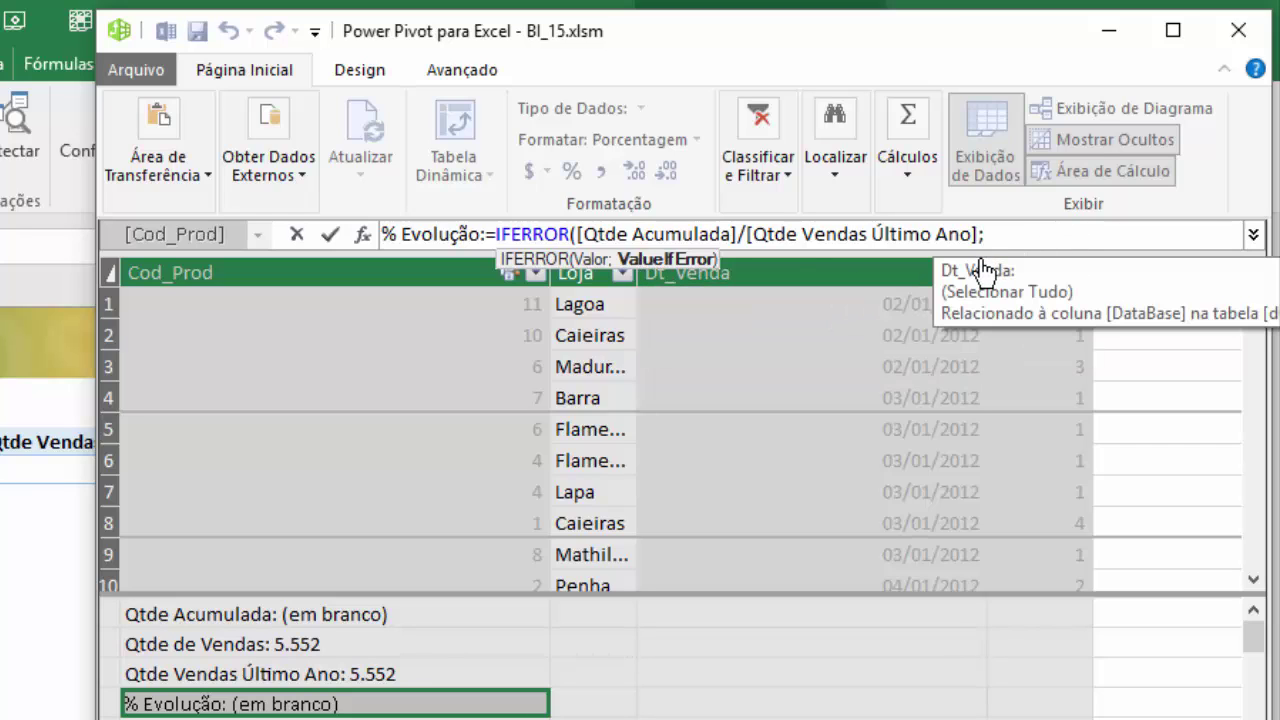
{"action": "type", "text": "blank"}
{"action": "key", "text": "Tab"}
{"action": "type", "text": ")"}
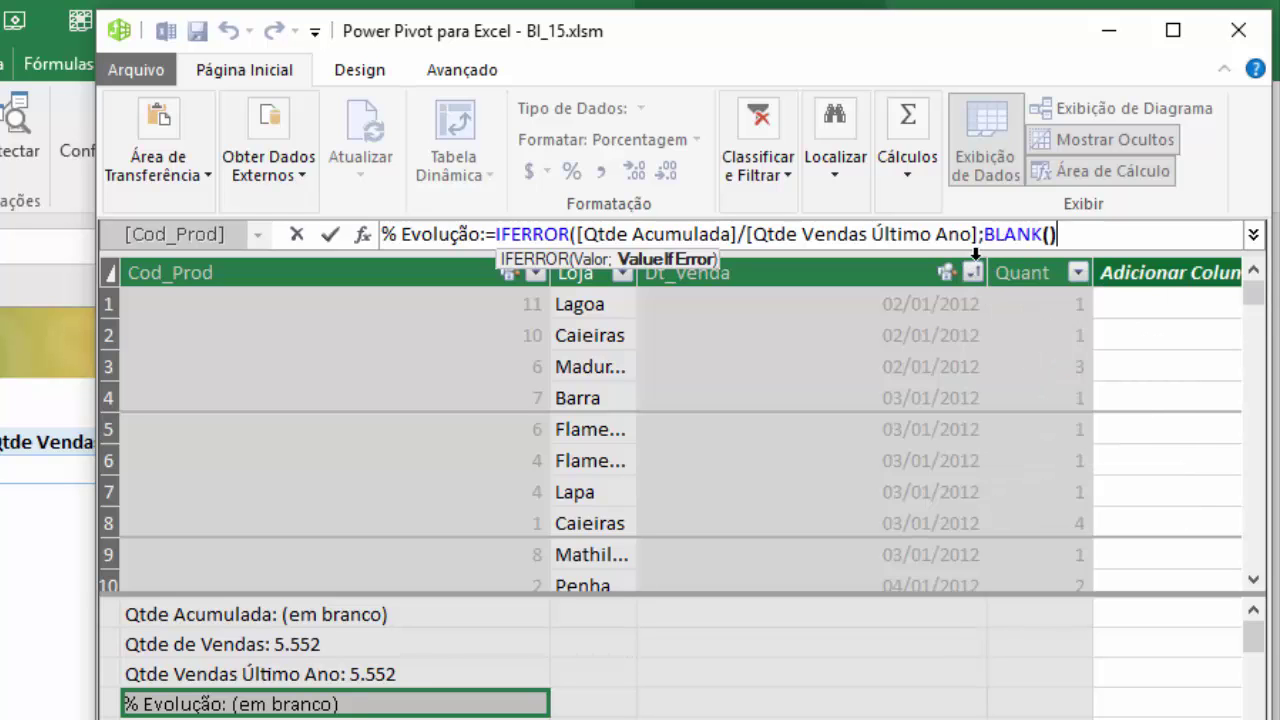
{"action": "type", "text": ")"}
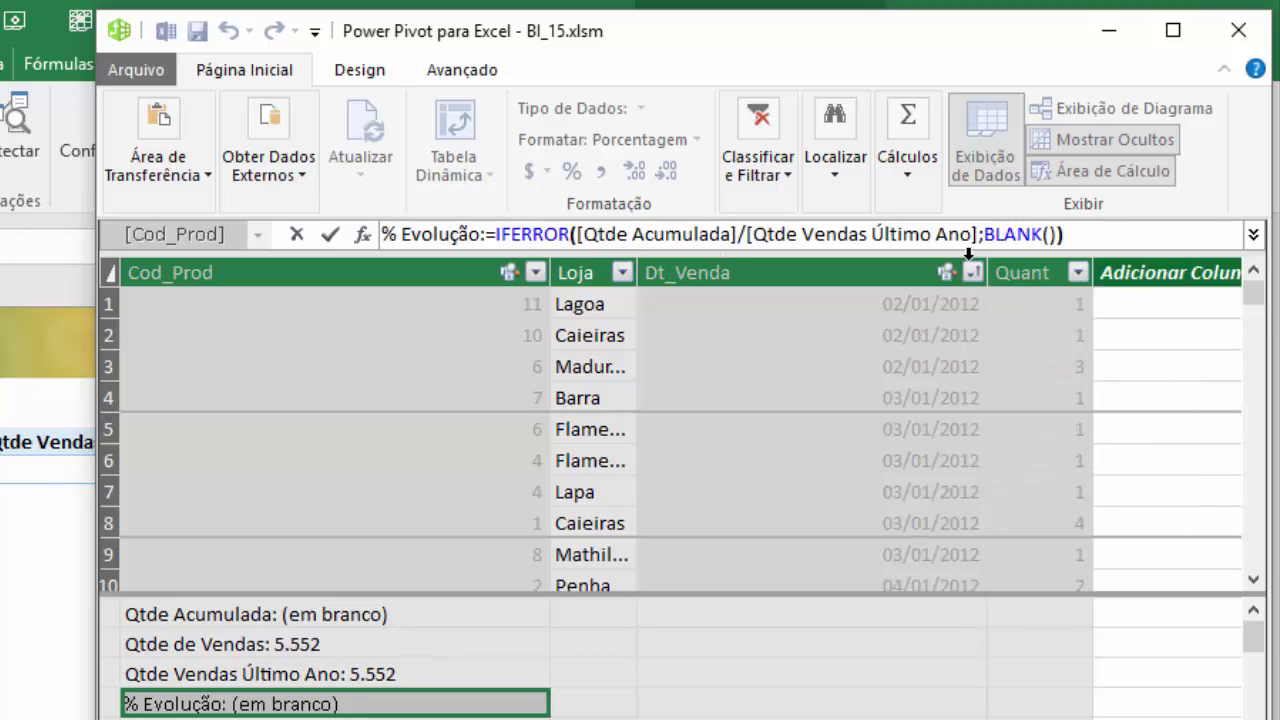
{"action": "key", "text": "Return"}
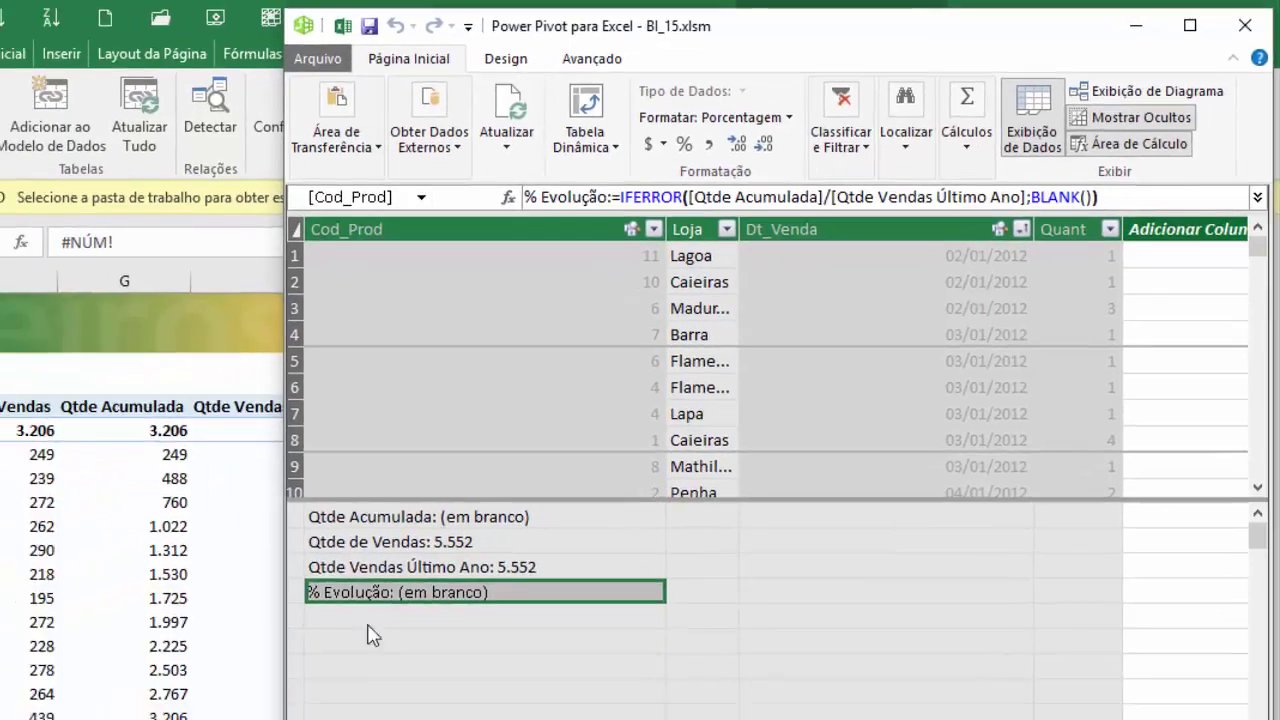
Return to the Parte 2 PivotTable and examine the % Evolução column across the 2012 and 2013 months
{"action": "left_click", "coordinate": [241, 524]}
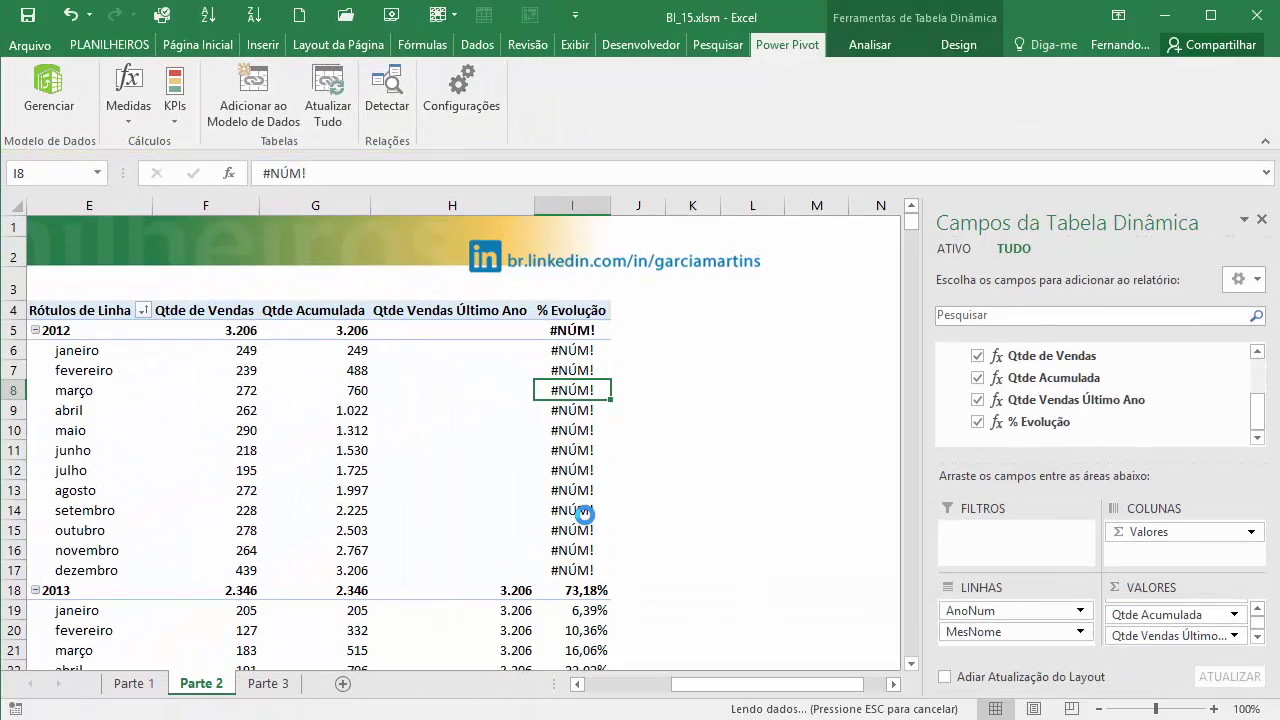
{"action": "scroll", "coordinate": [555, 450], "scroll_direction": "down", "scroll_amount": 2}
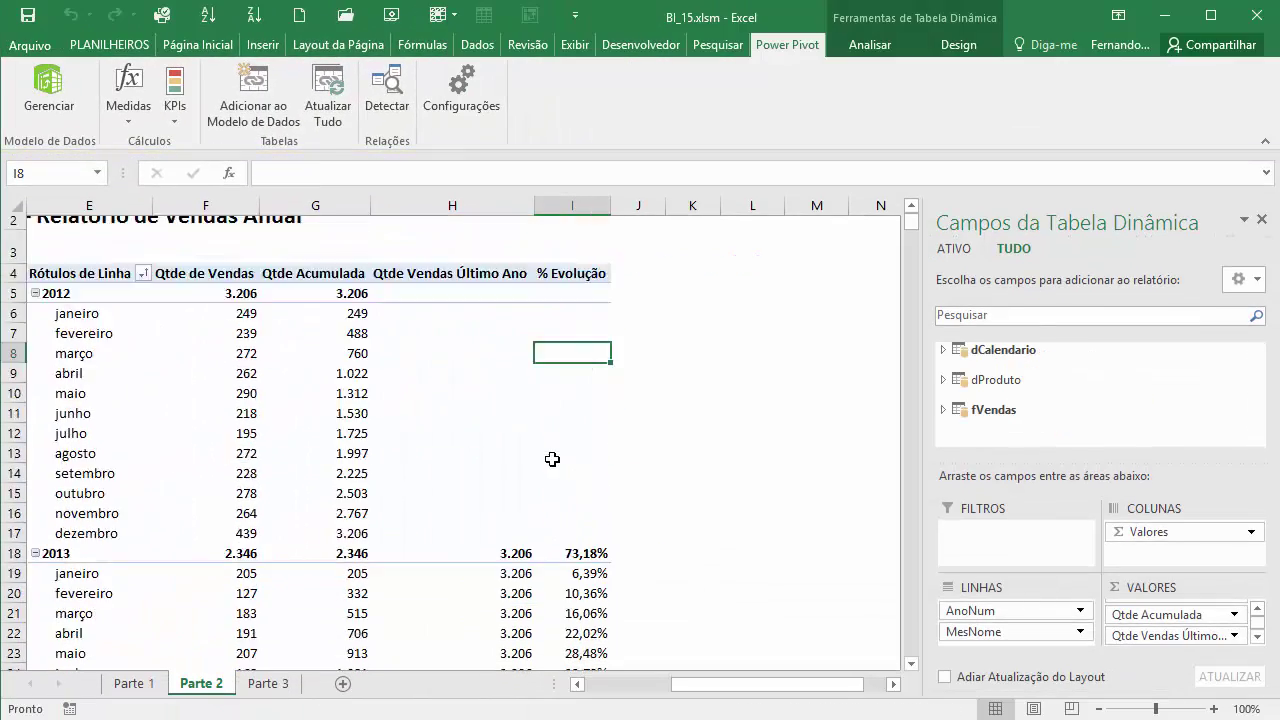
{"action": "scroll", "coordinate": [576, 342], "scroll_direction": "up", "scroll_amount": 2}
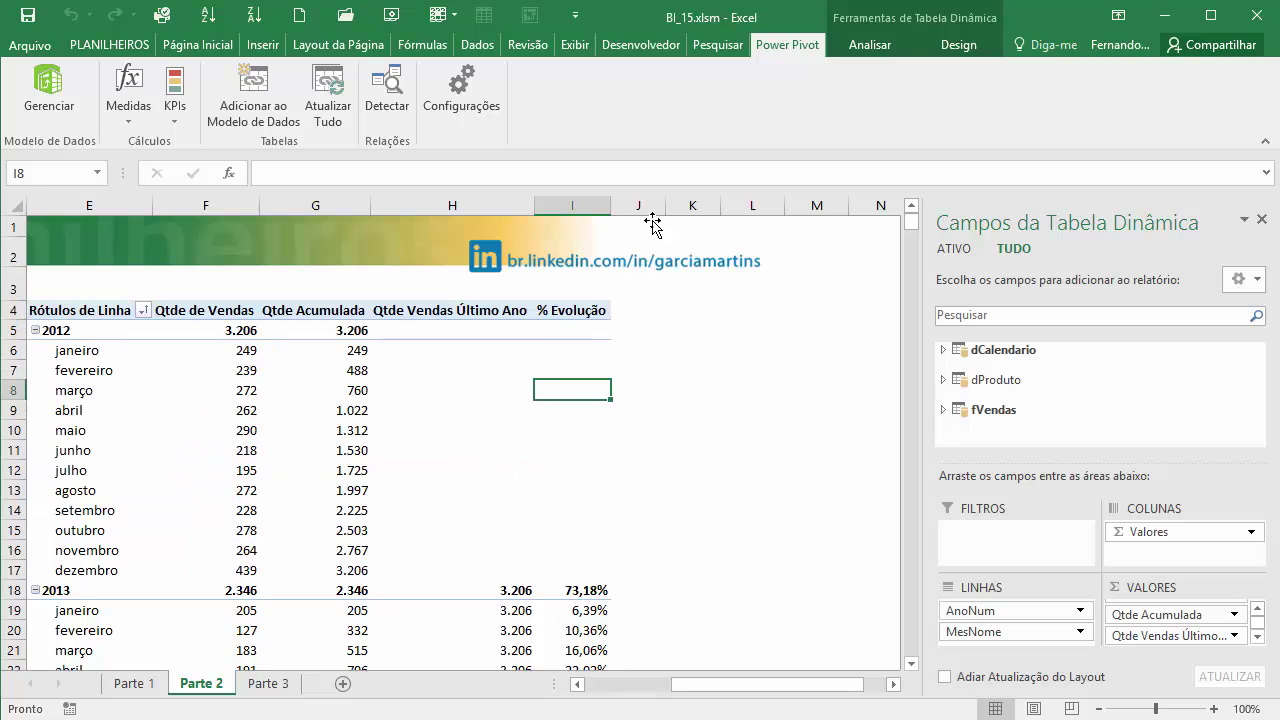
{"action": "scroll", "coordinate": [666, 522], "scroll_direction": "down", "scroll_amount": 3}
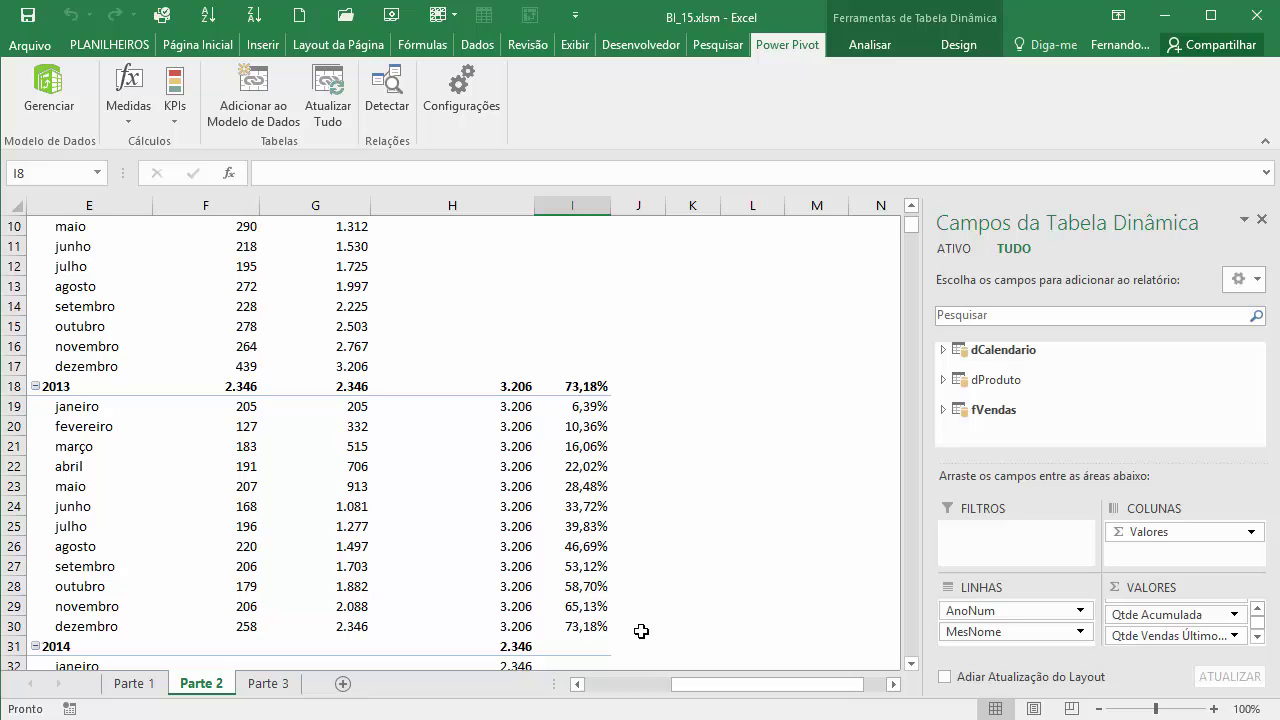
{"action": "scroll", "coordinate": [423, 625], "scroll_direction": "up", "scroll_amount": 3}
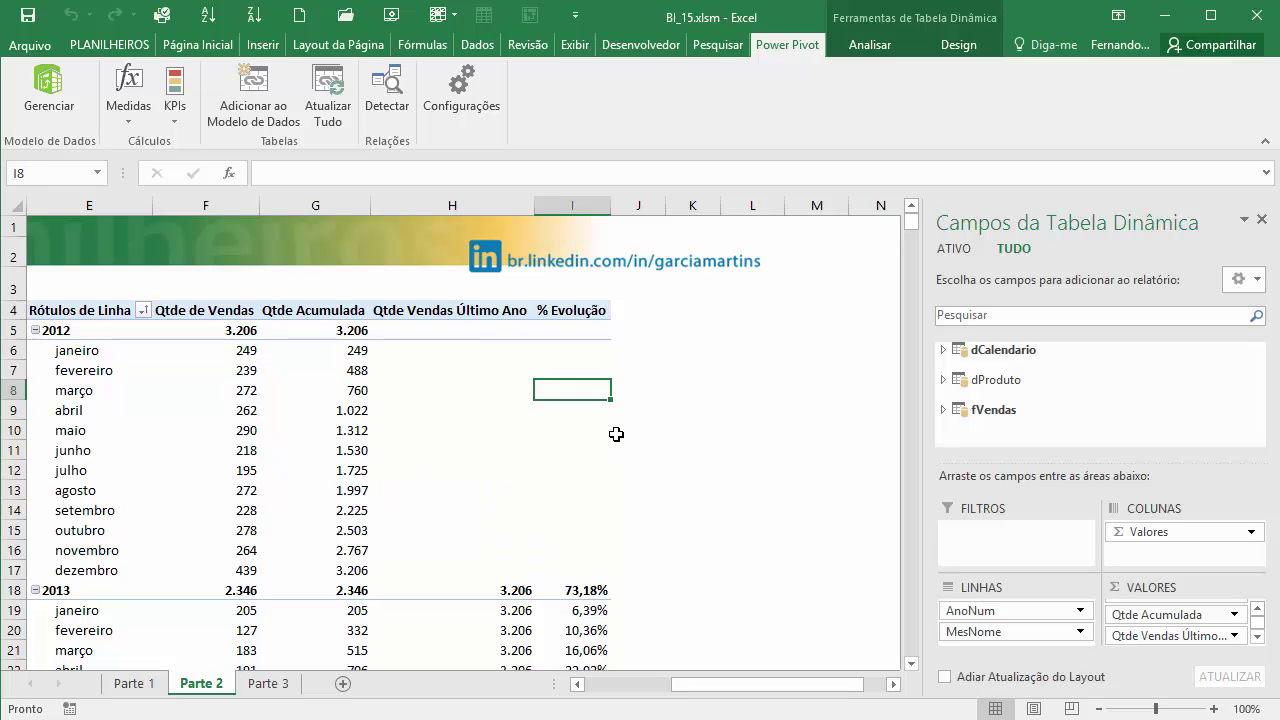
Review the measure list on Parte 1, recheck the Parte 2 PivotTable, and examine the DAX functions in C4:C8 of Parte 3
{"action": "left_click", "coordinate": [134, 683]}
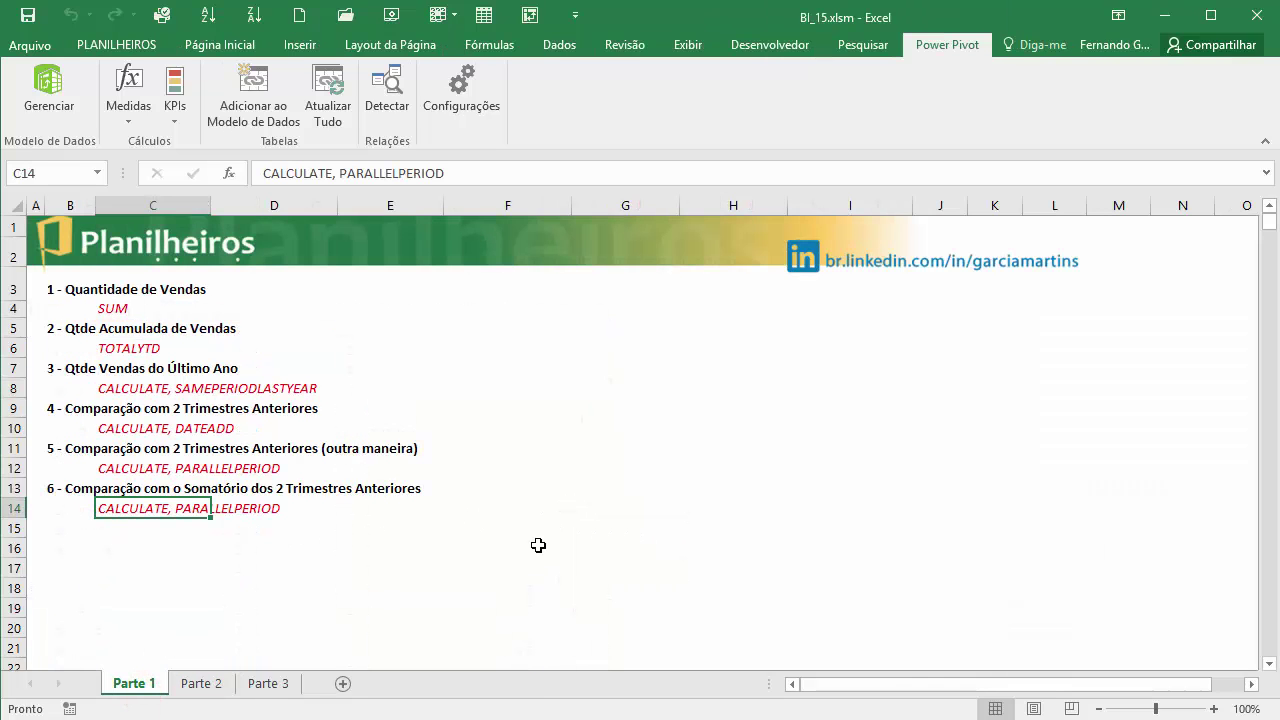
{"action": "left_click", "coordinate": [198, 683]}
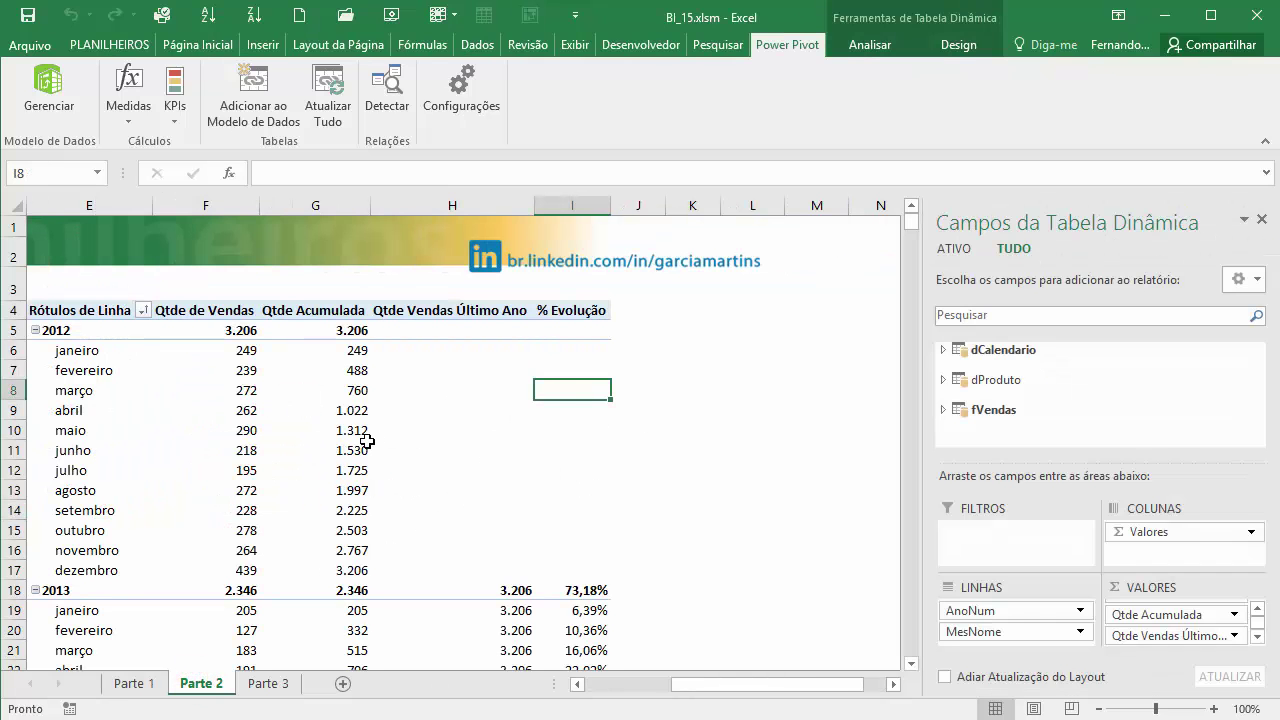
{"action": "left_click", "coordinate": [268, 683]}
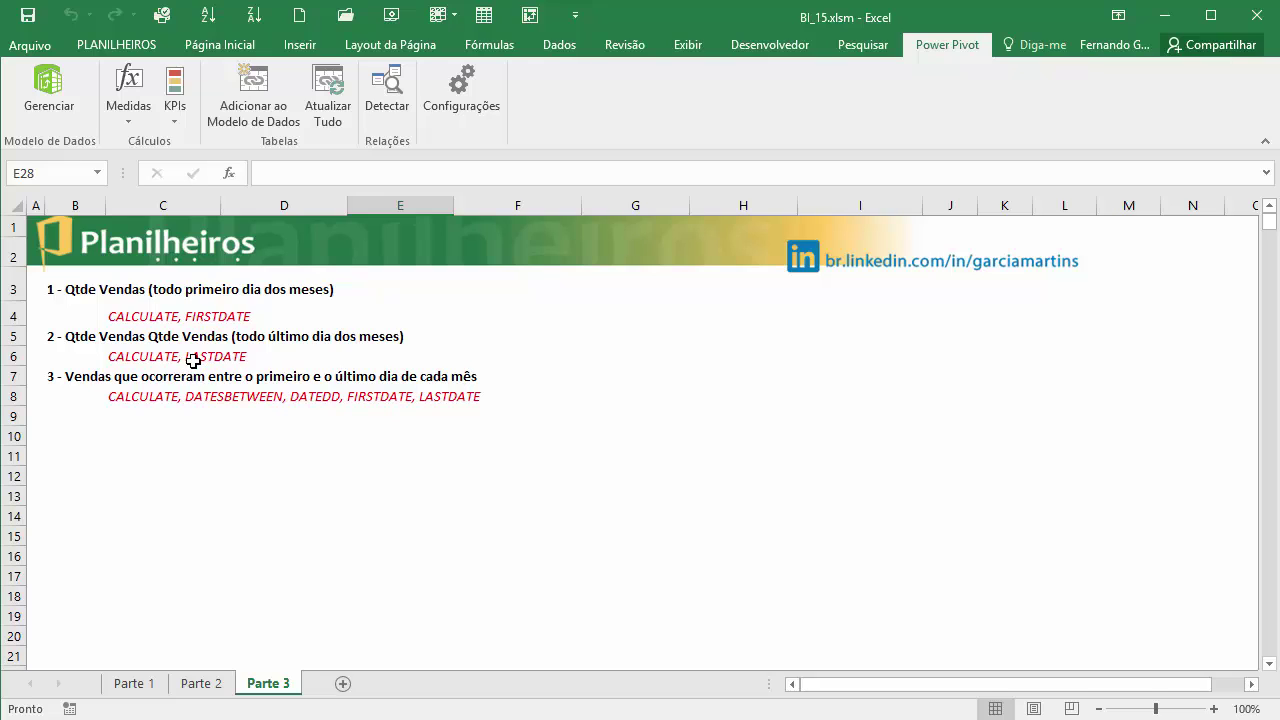
{"action": "left_click_drag", "start_coordinate": [157, 317], "coordinate": [144, 412]}
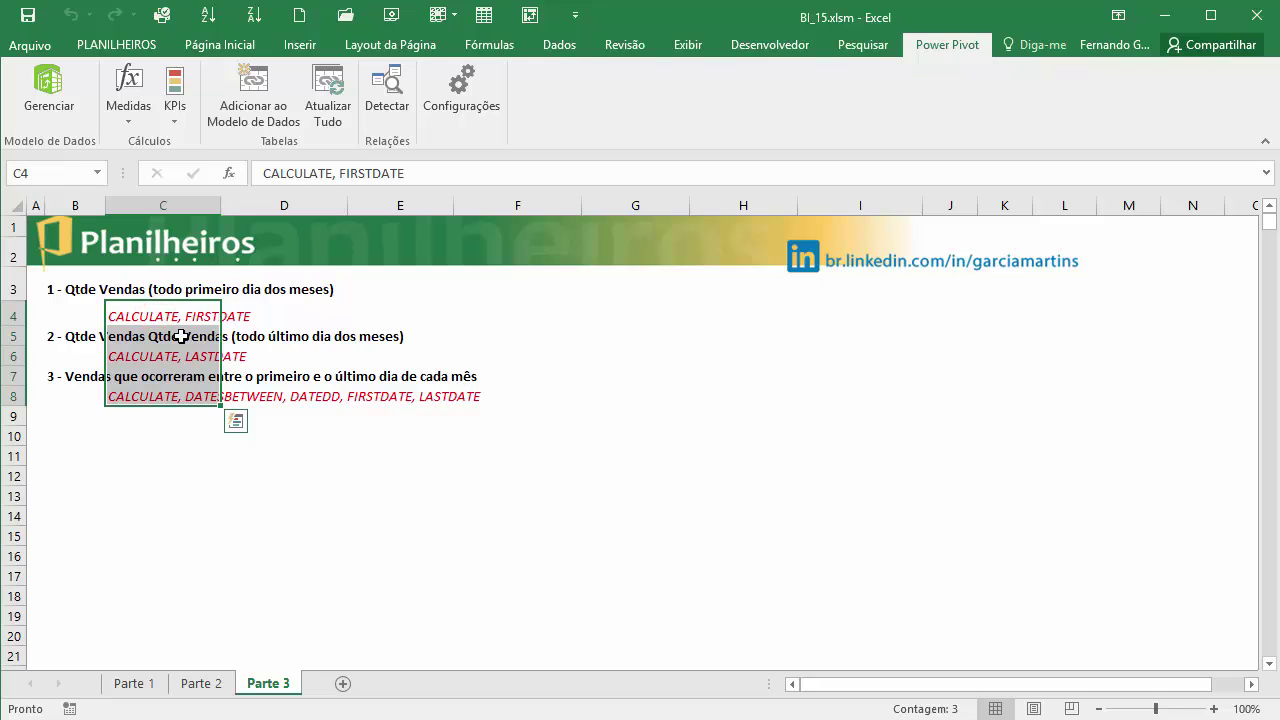